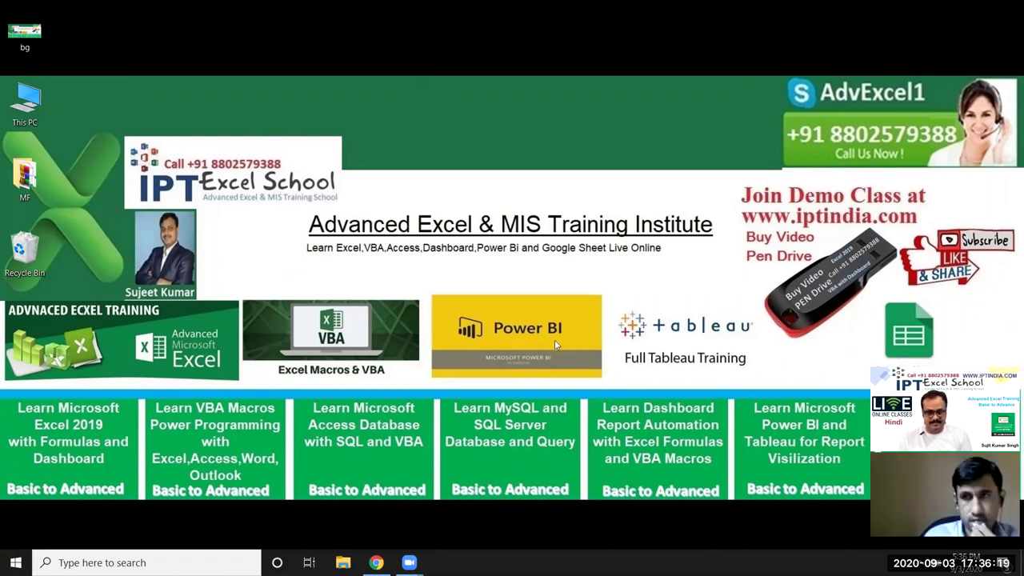
Launch Excel from Windows search, open a blank workbook and discard the recovered documents.
click(147, 562)
text(excel)
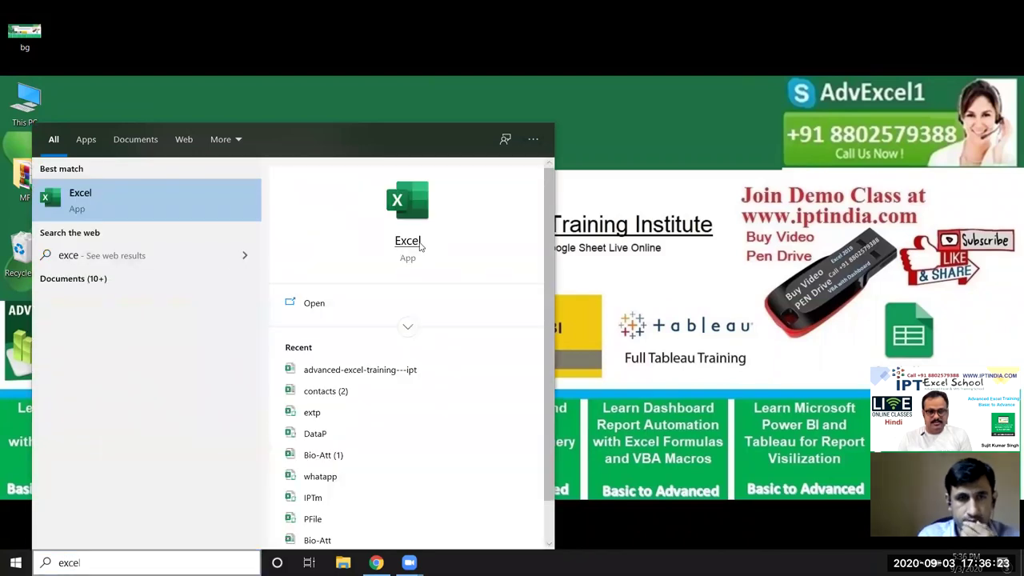
click(419, 245)
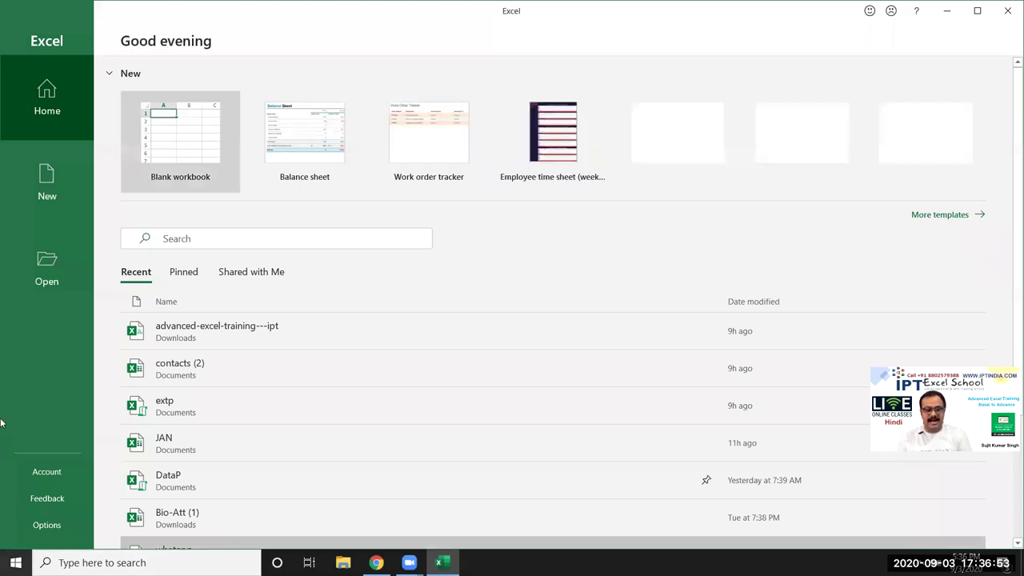
click(164, 156)
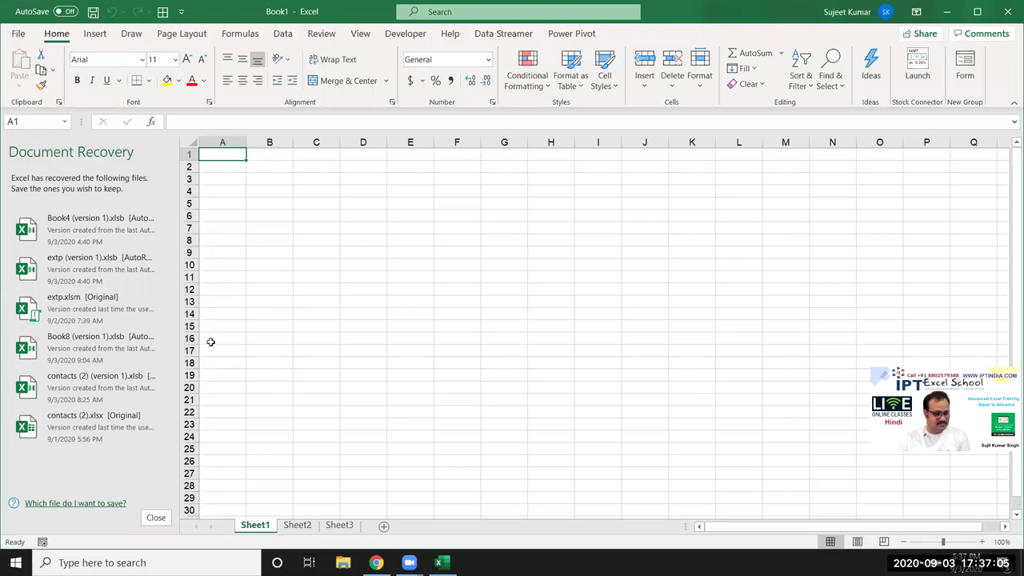
click(160, 520)
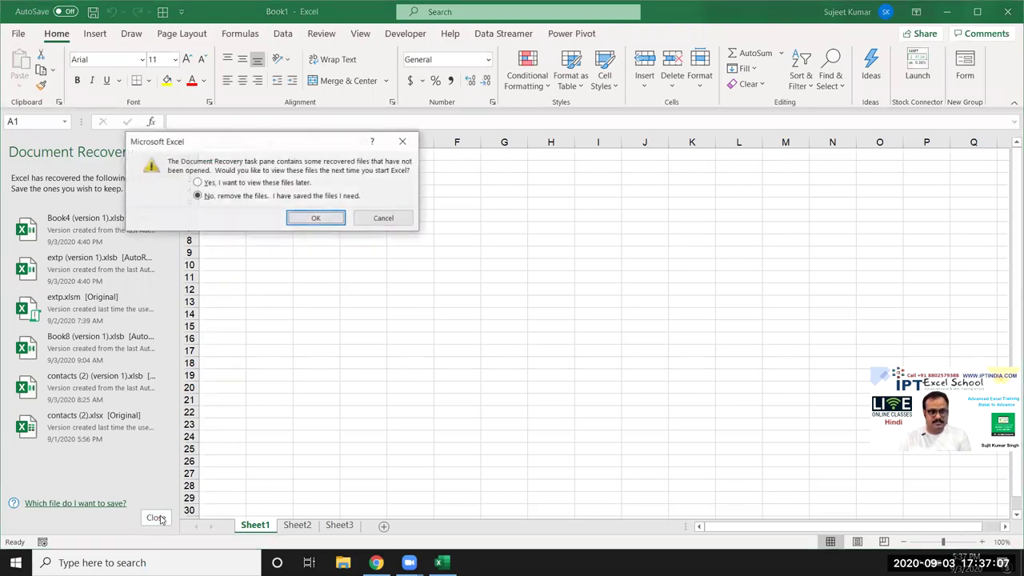
click(316, 218)
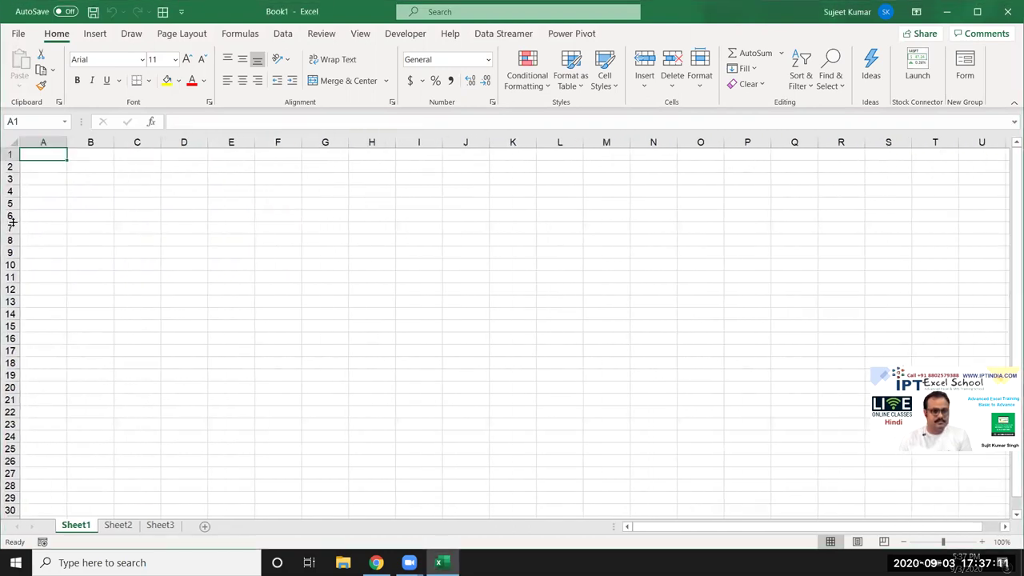
Enter the heading Sales in cell A1.
click(55, 174)
click(49, 152)
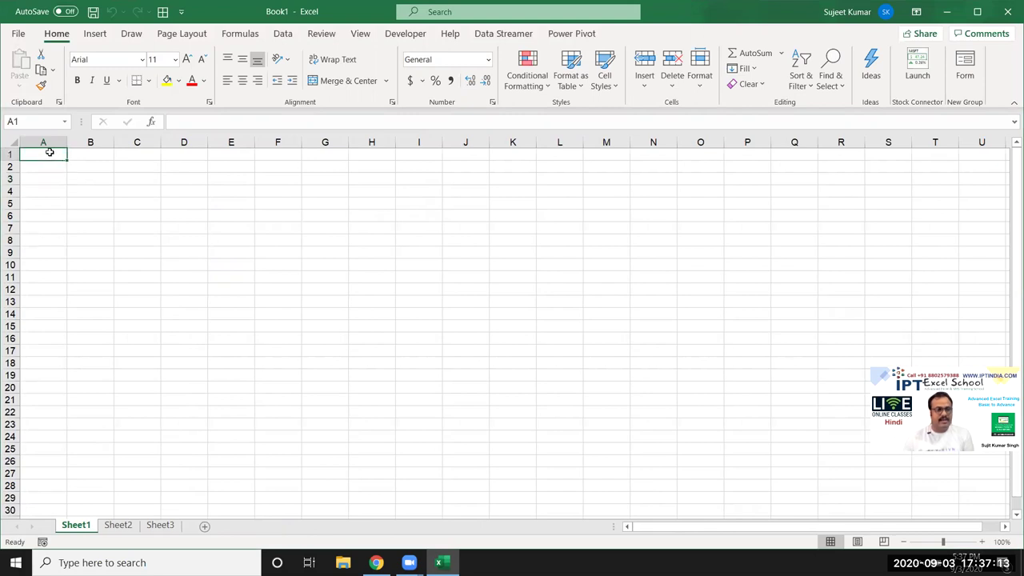
text(Ume)
key(Escape)
click(57, 173)
click(61, 154)
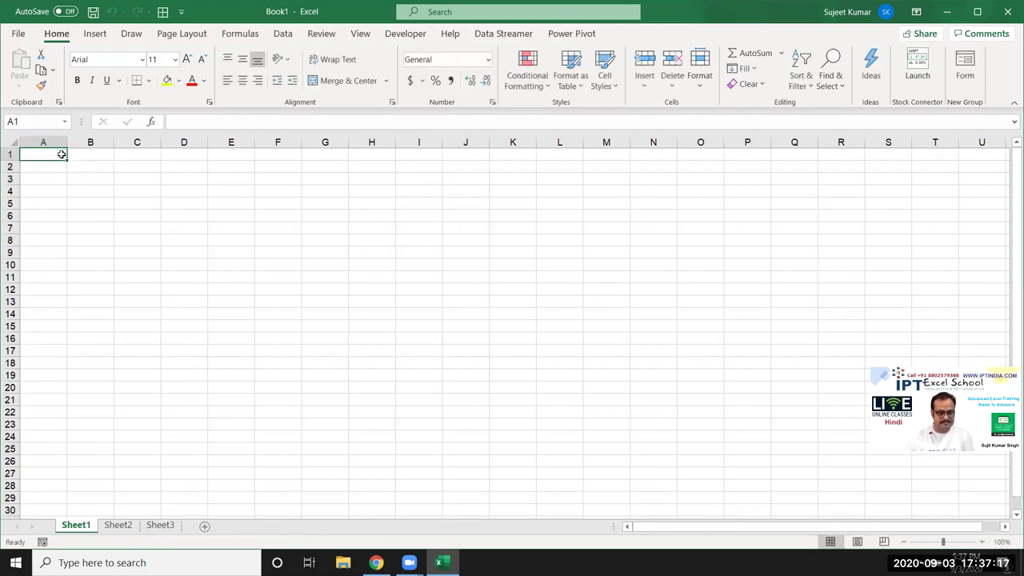
text(Sales)
key(Return)
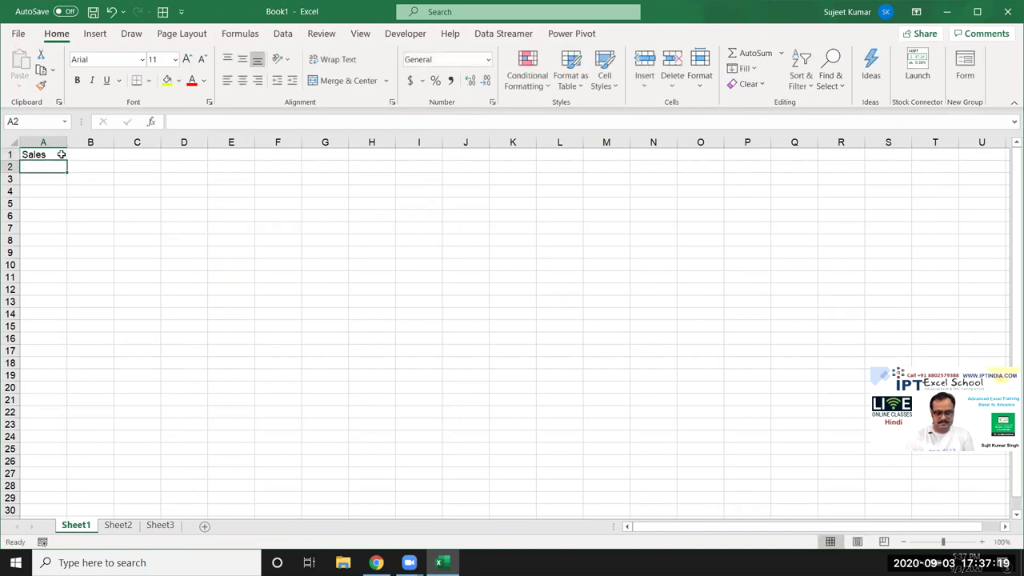
Fill A2:A23 with =RANDBETWEEN(10,90).
text(=ra)
key(Down)
key(Down)
key(Down)
key(Tab)
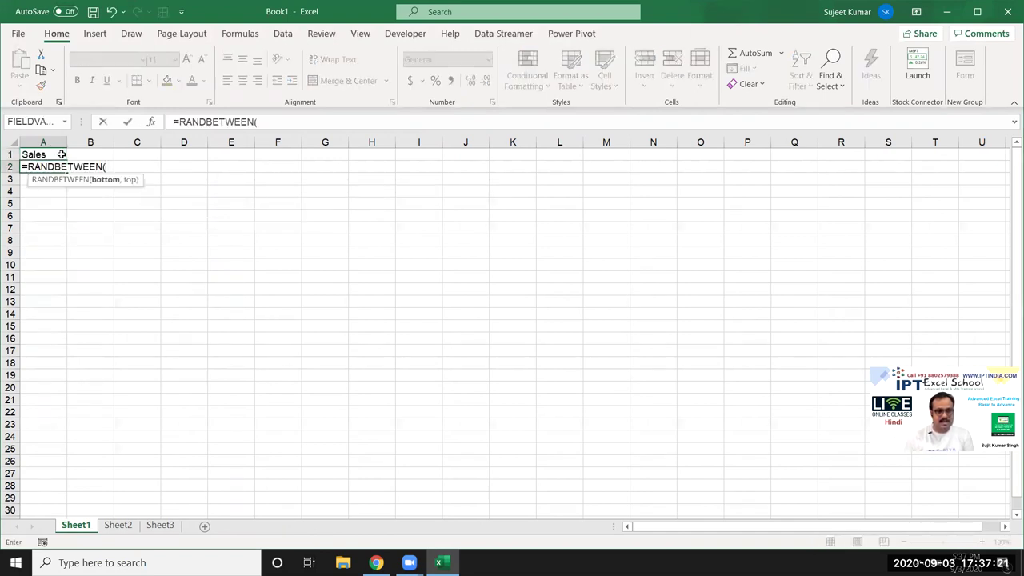
text(10,90))
key(Return)
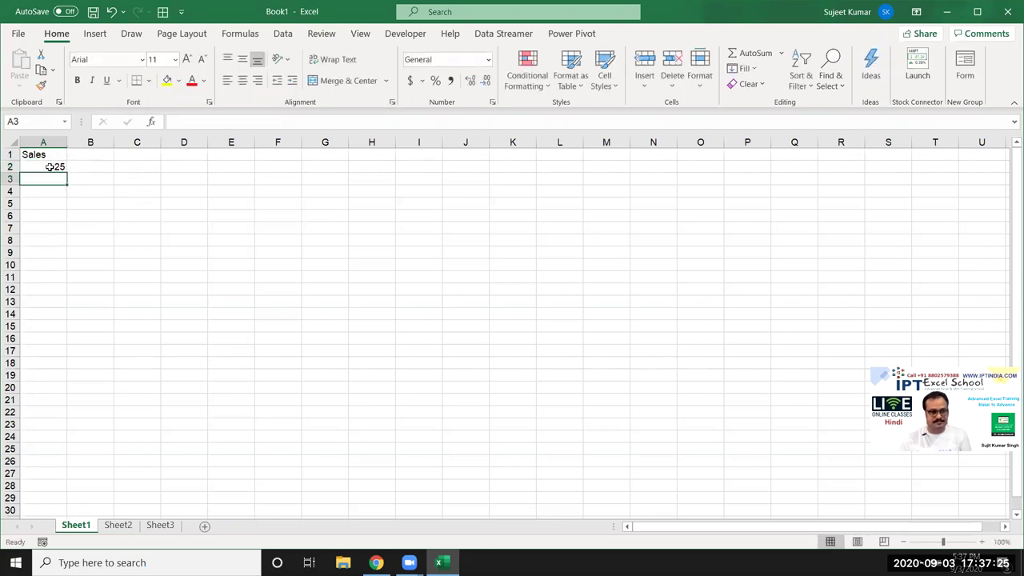
drag(50, 166, 8, 424)
key(ctrl+d)
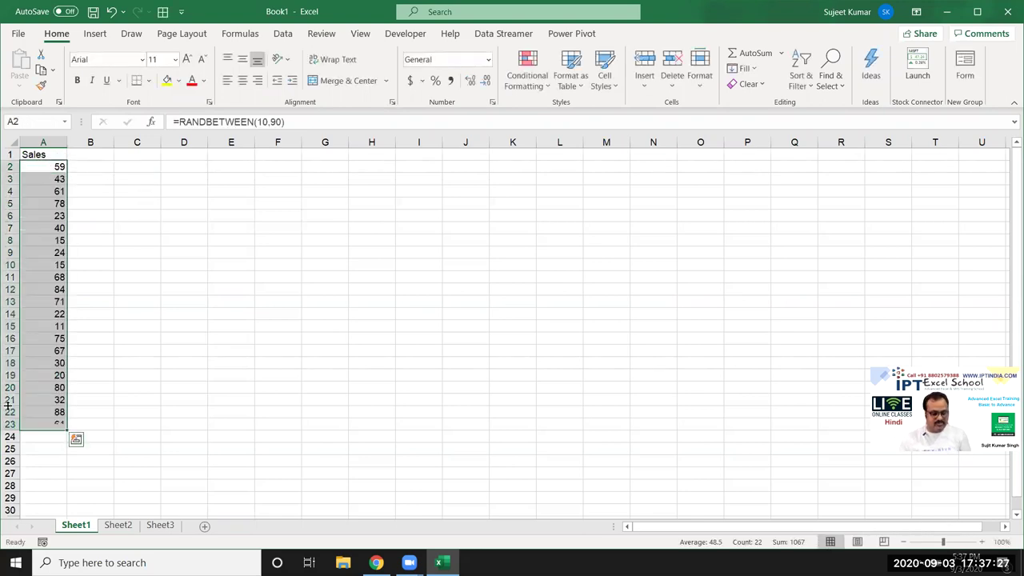
Copy A2:A23 and paste it back as fixed values.
key(ctrl+c)
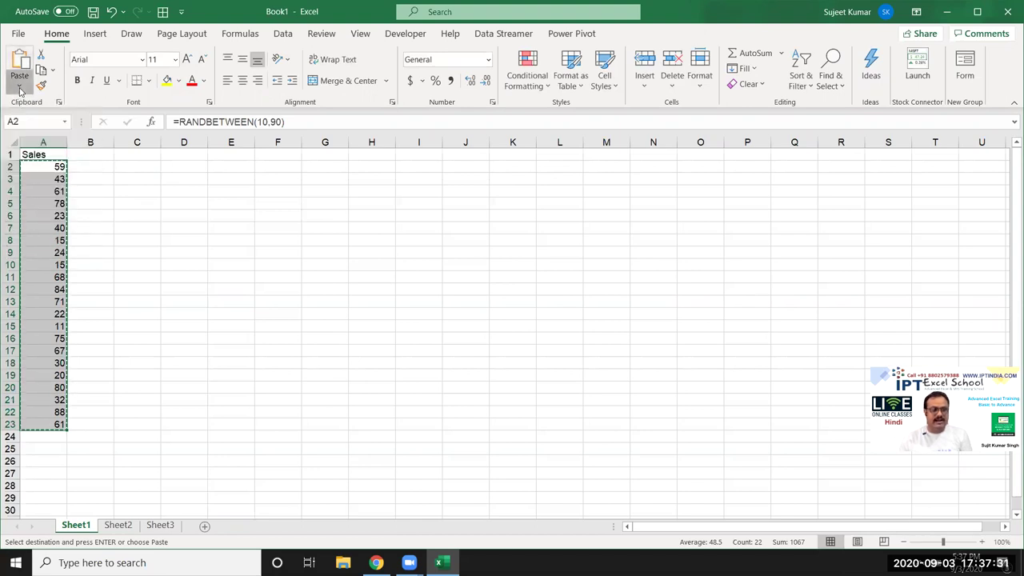
click(19, 83)
click(17, 187)
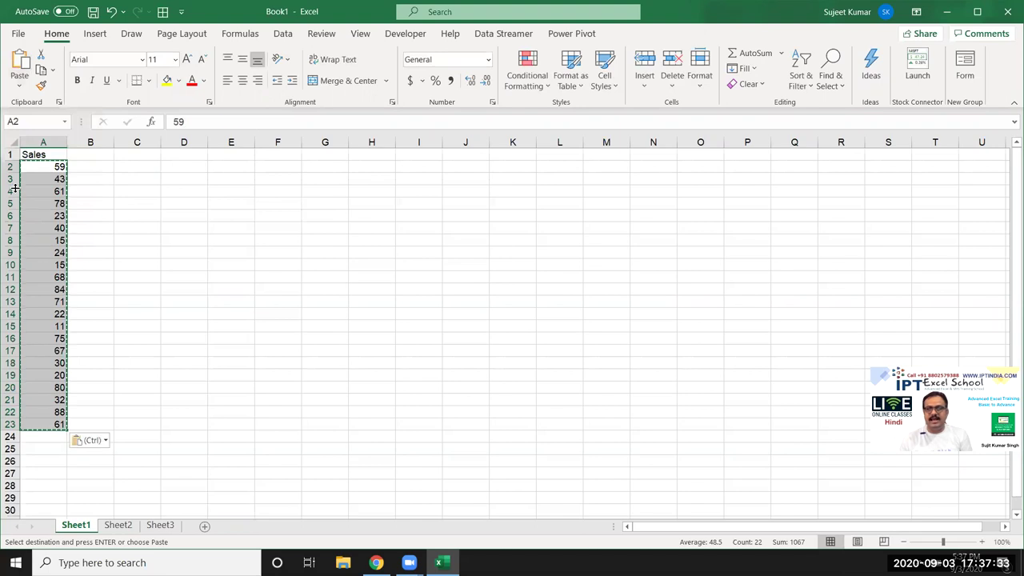
key(Escape)
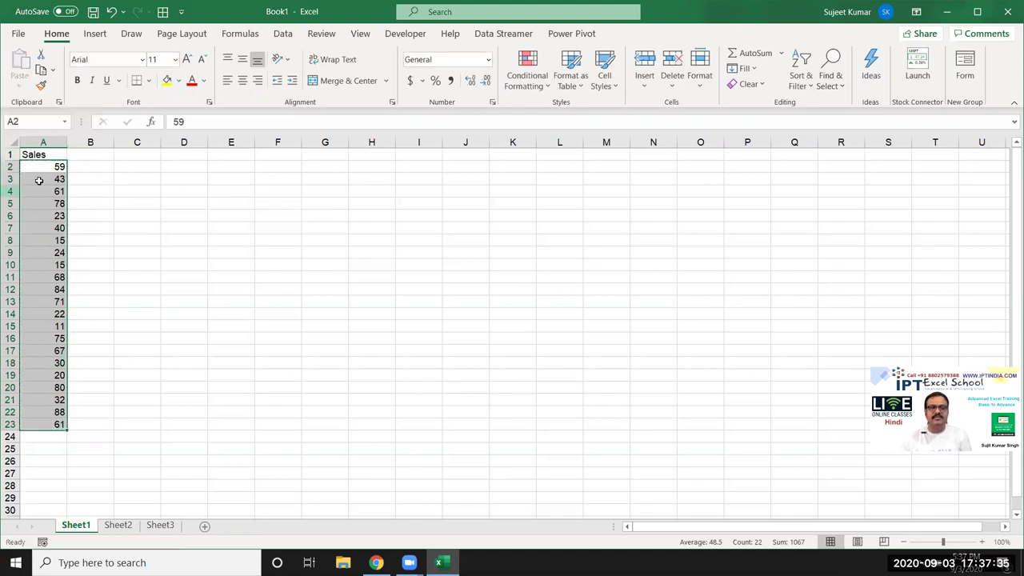
click(87, 164)
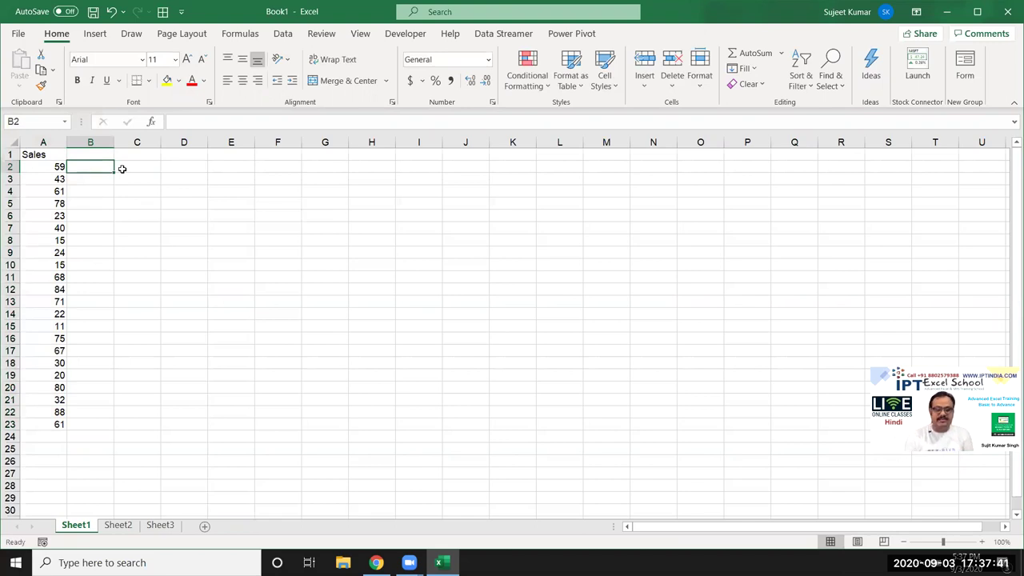
Enter =A2>50 in B2 and fill it down to B23.
text(=)
key(Left)
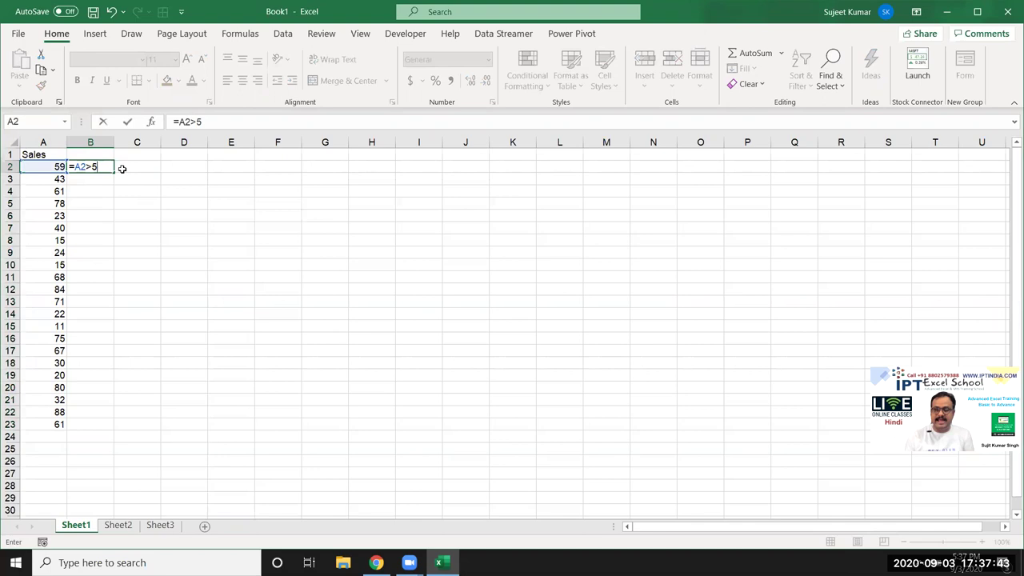
text(0)
key(Return)
click(96, 164)
double_click(111, 170)
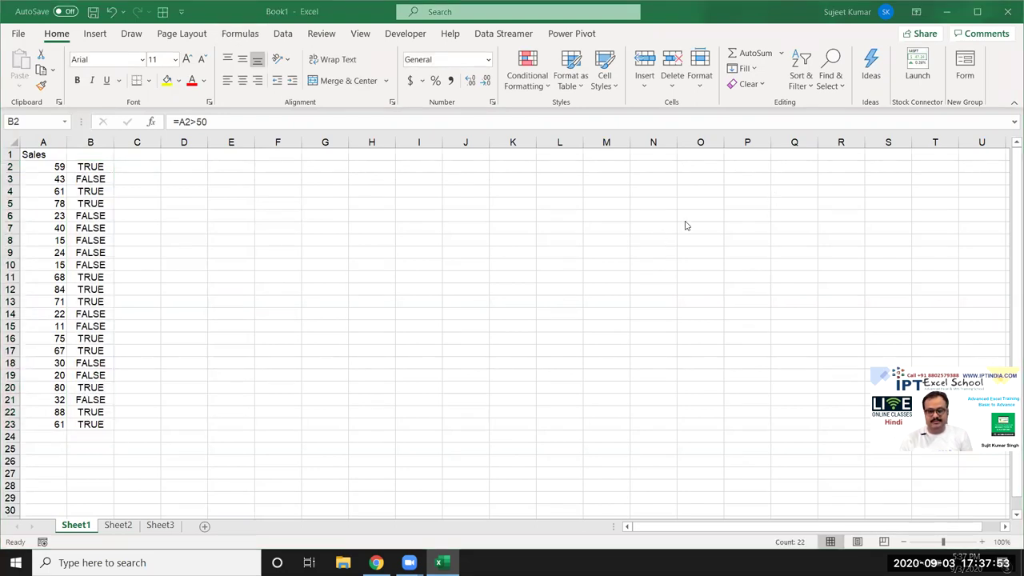
List the operators =, >, <, >=, <=, <> in I3:I8.
click(419, 179)
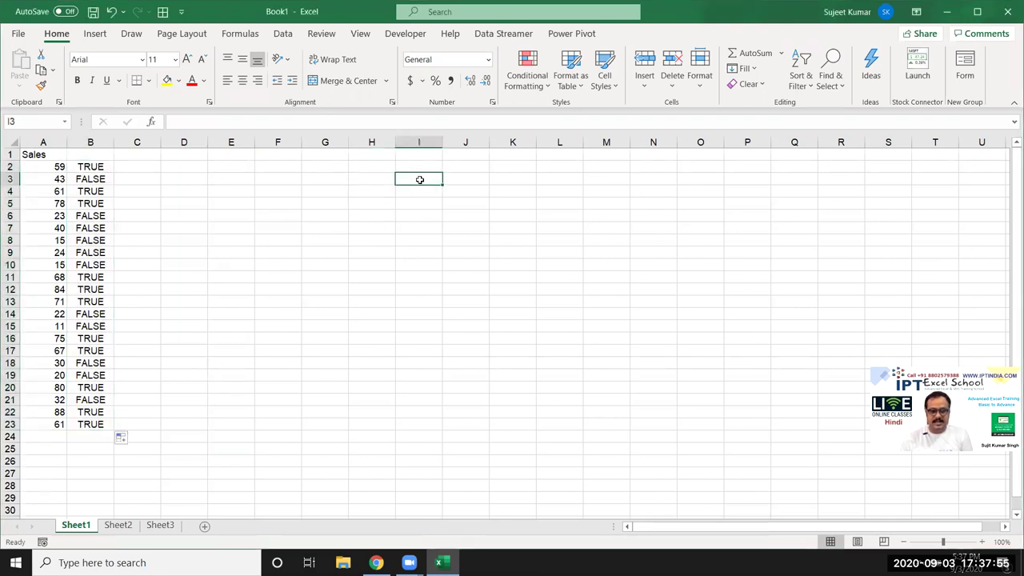
text(=)
key(Return)
text(>)
key(Return)
text(<)
key(Return)
text(>=)
key(Return)
text(<=)
key(Return)
text(<>)
key(Return)
Select the operator list I3:I8 and review the comparison formulas in B2 and B3.
click(414, 185)
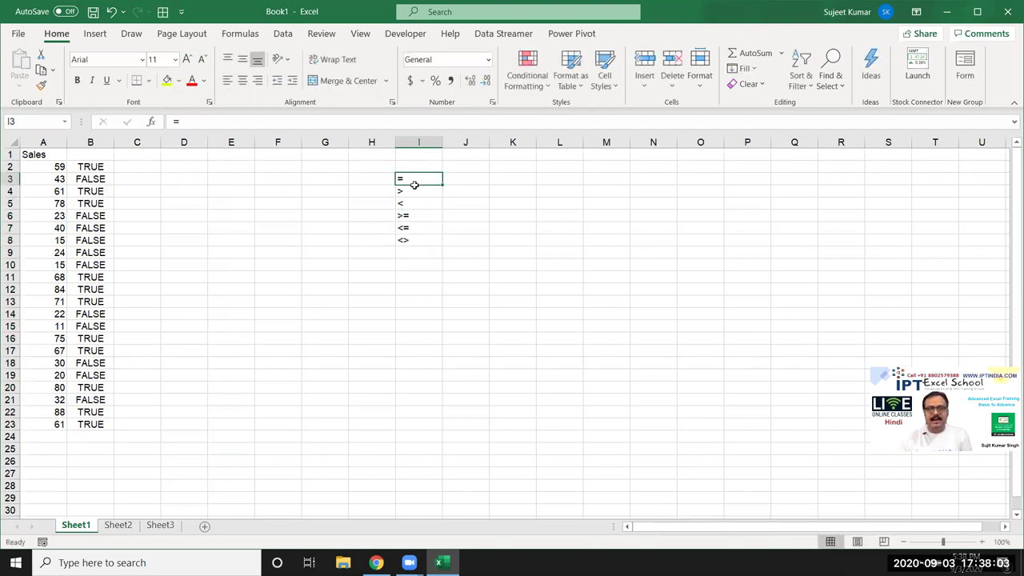
drag(415, 184, 403, 240)
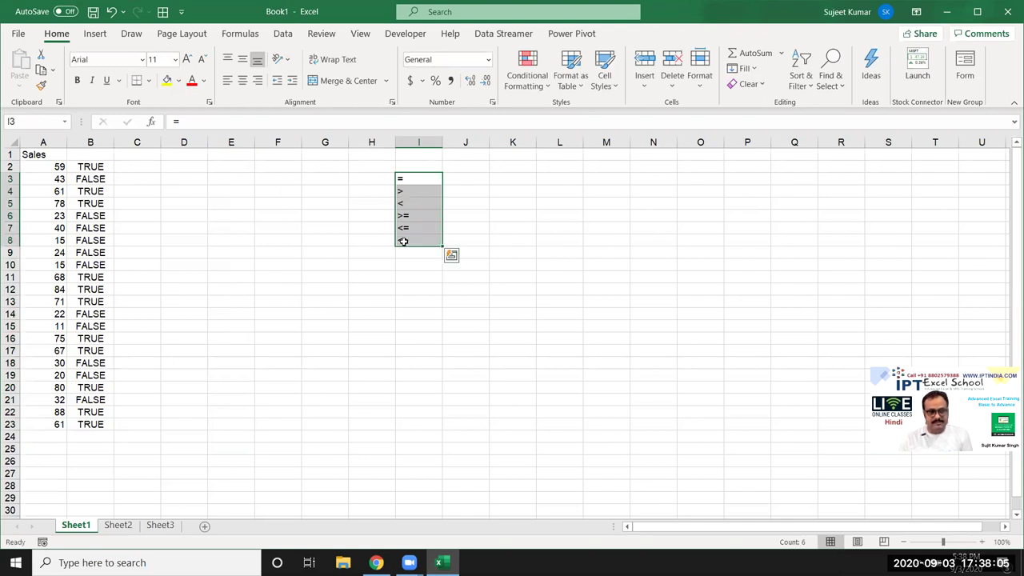
click(87, 169)
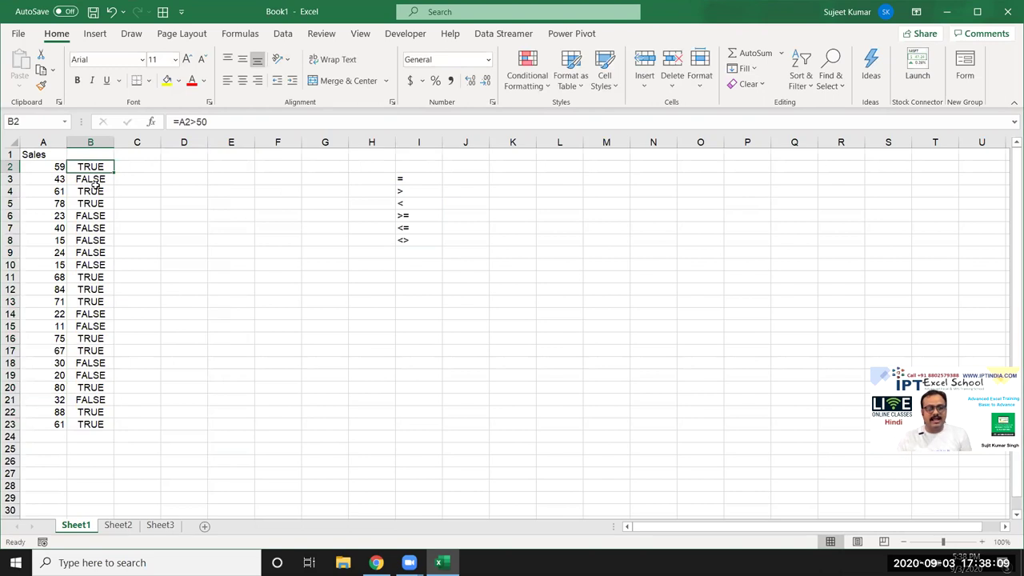
click(101, 183)
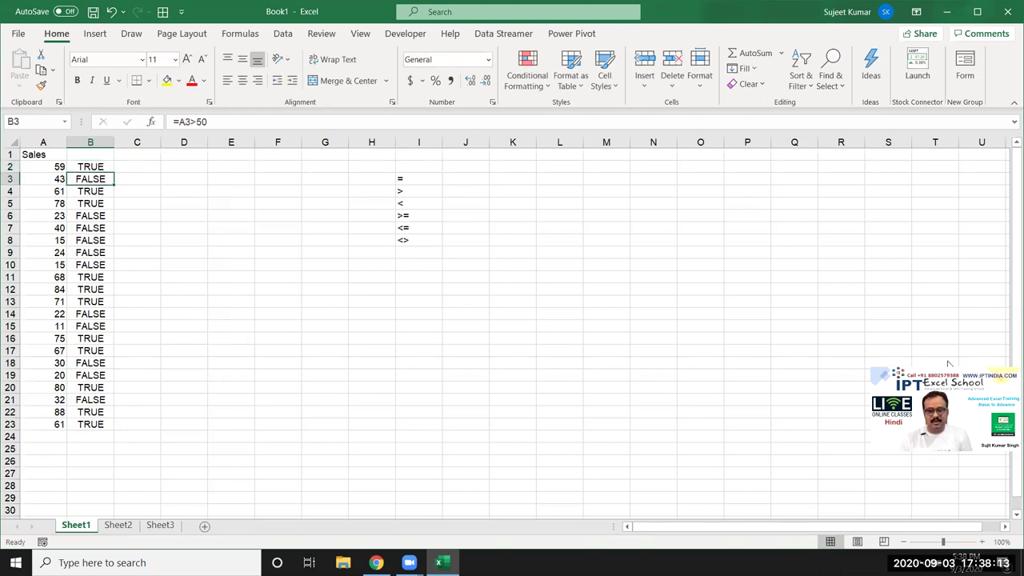
click(374, 232)
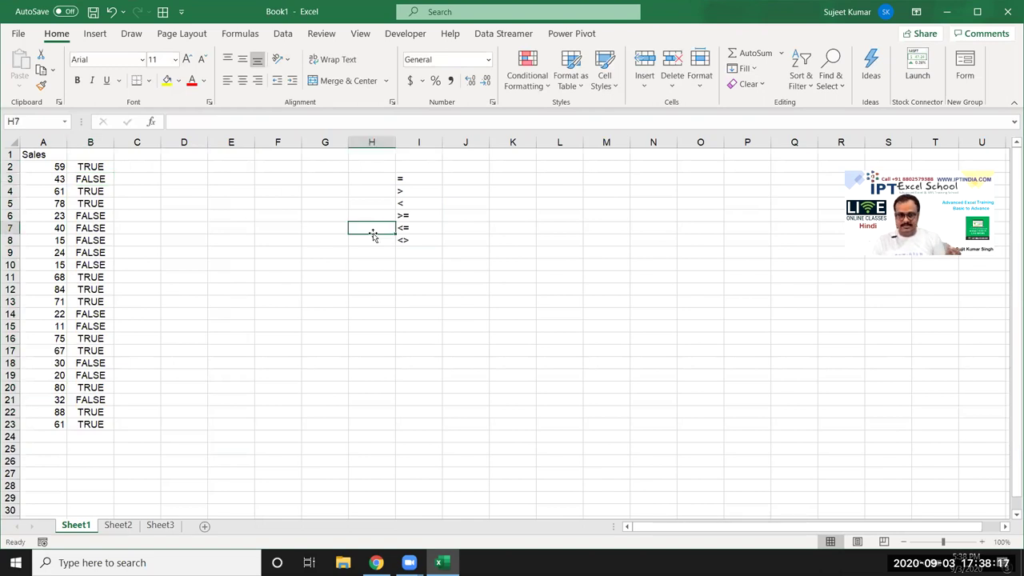
click(104, 178)
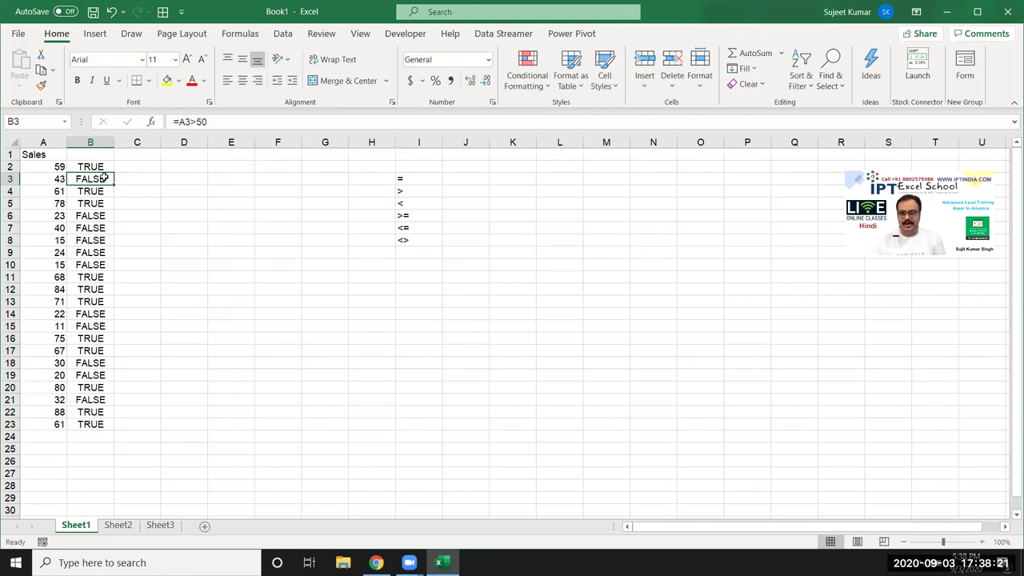
Clear the B2:B23 results, then undo to restore the TRUE/FALSE values.
key(Up)
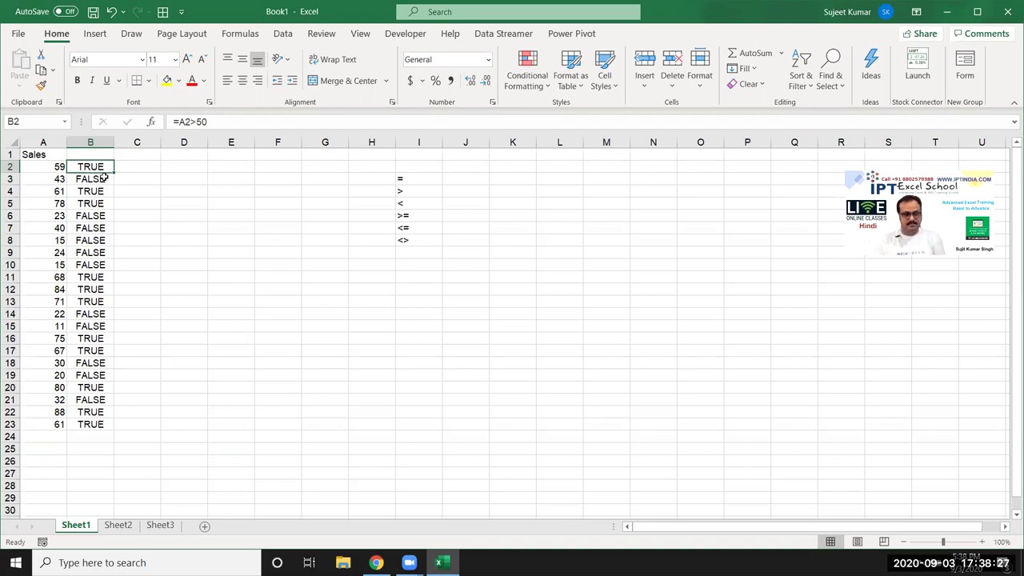
key(ctrl+shift+Down)
key(Delete)
key(shift+BackSpace)
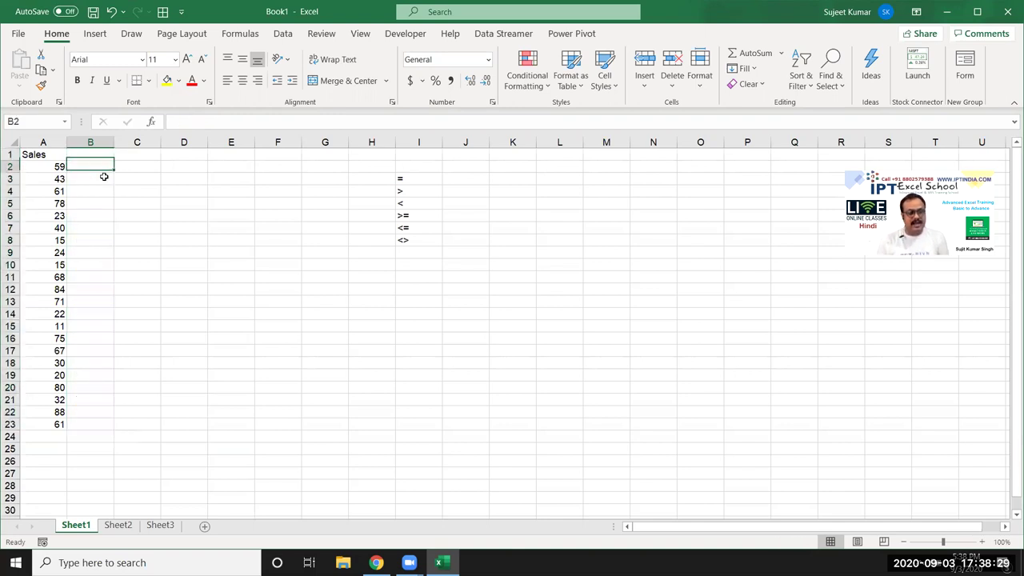
text(=i)
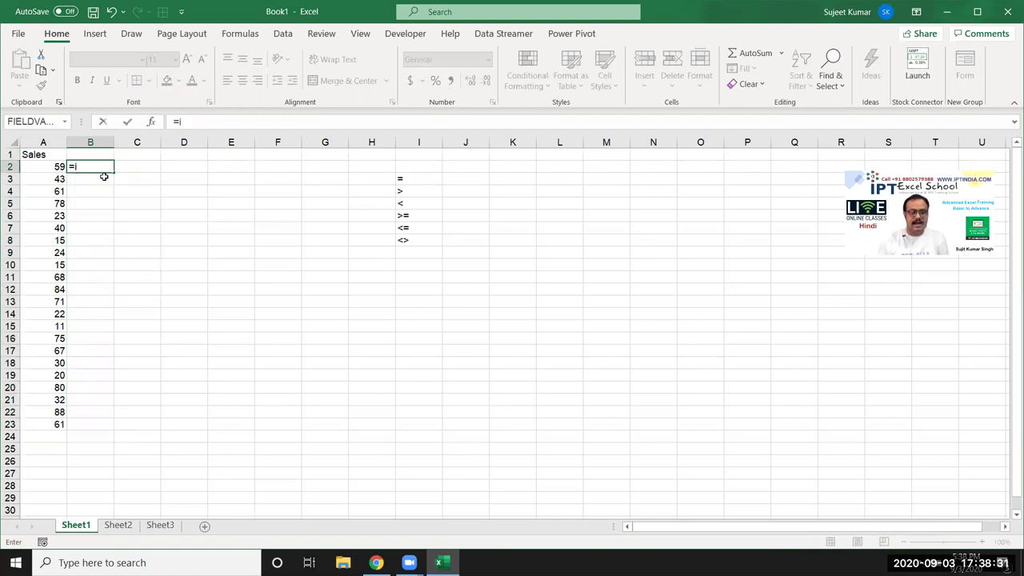
key(Escape)
key(ctrl+z)
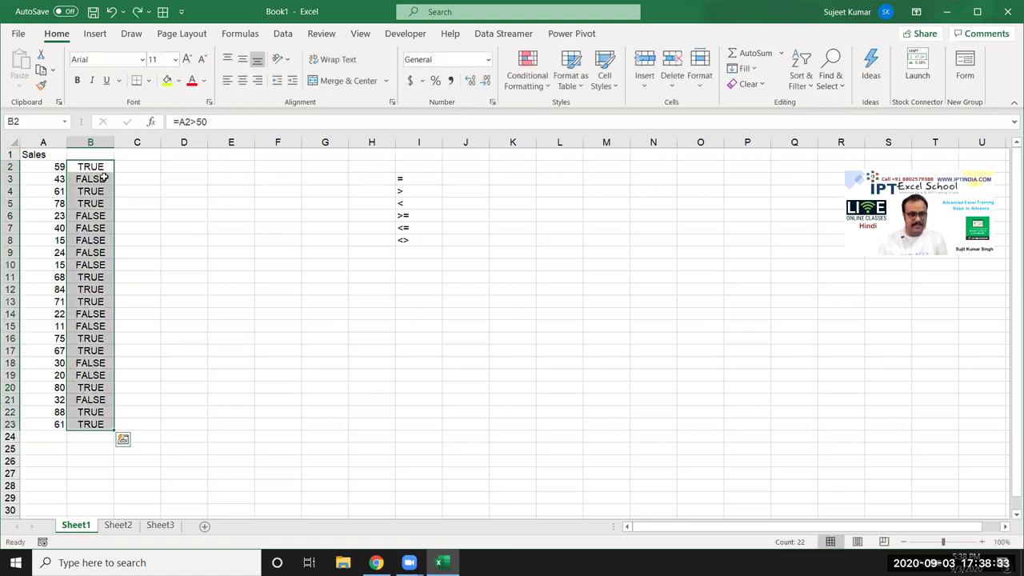
key(Right)
Build =IF(B2,"OK","Pending") in C2.
text(=)
key(Tab)
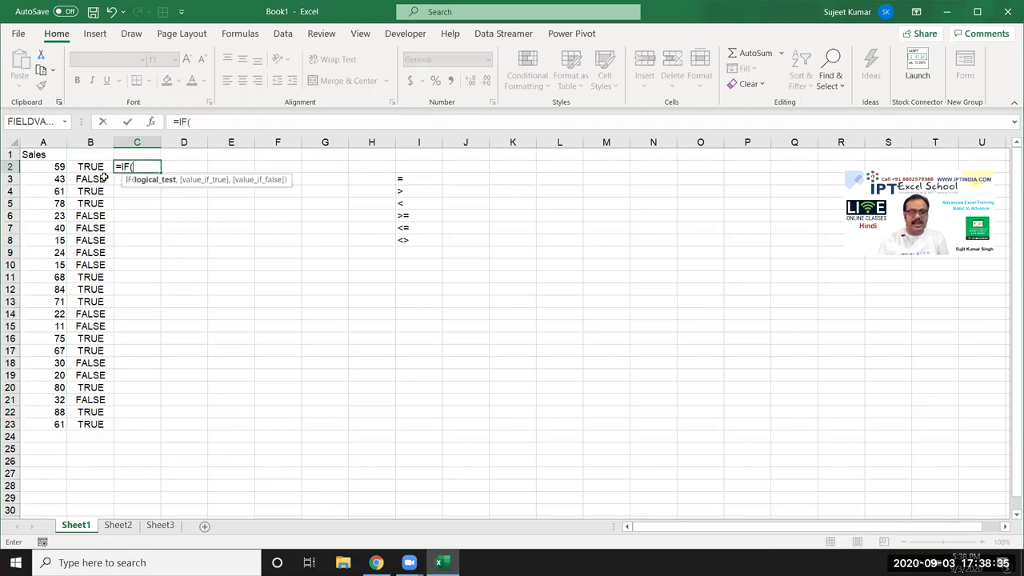
key(Left)
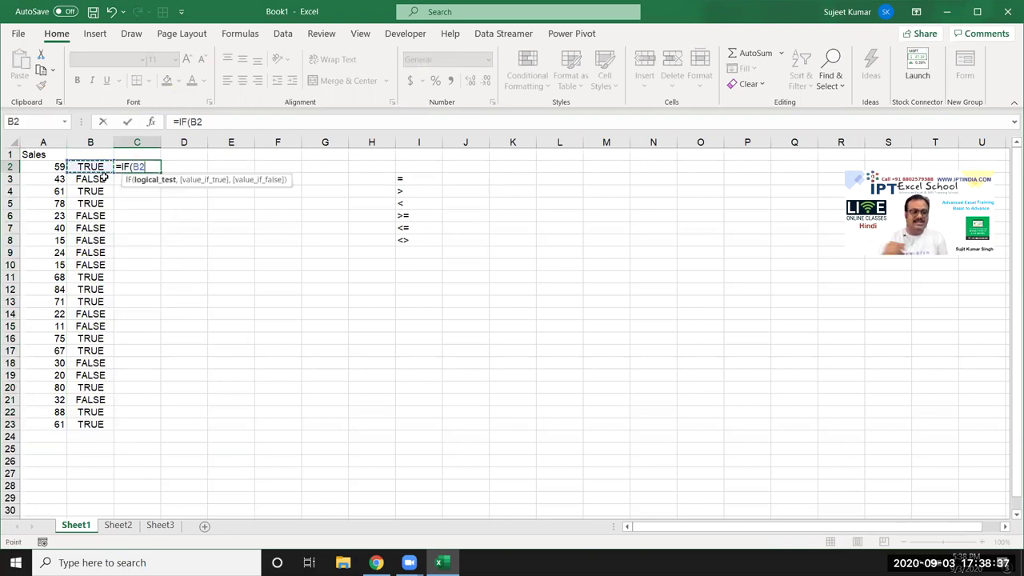
text(,)
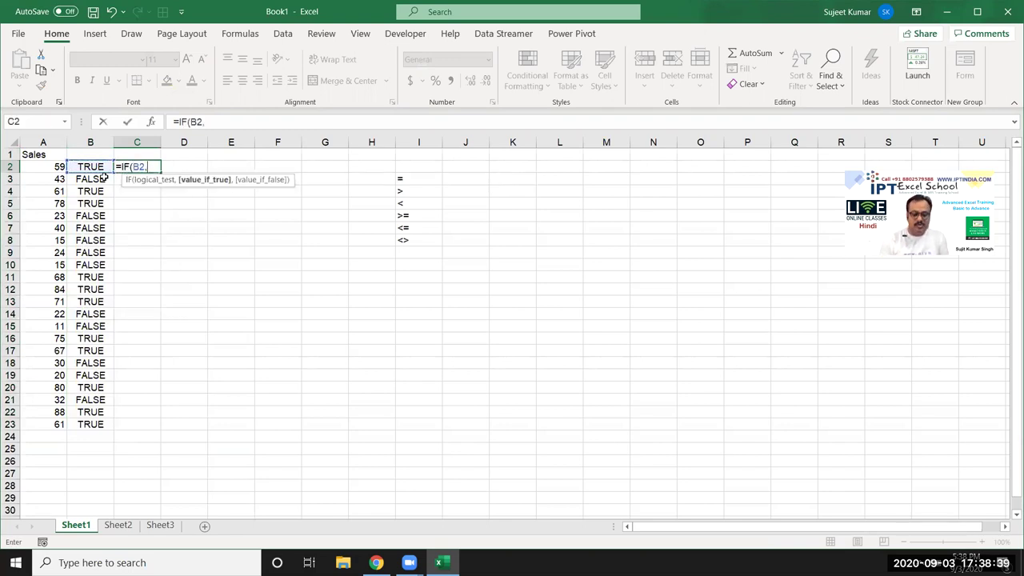
text("OK")
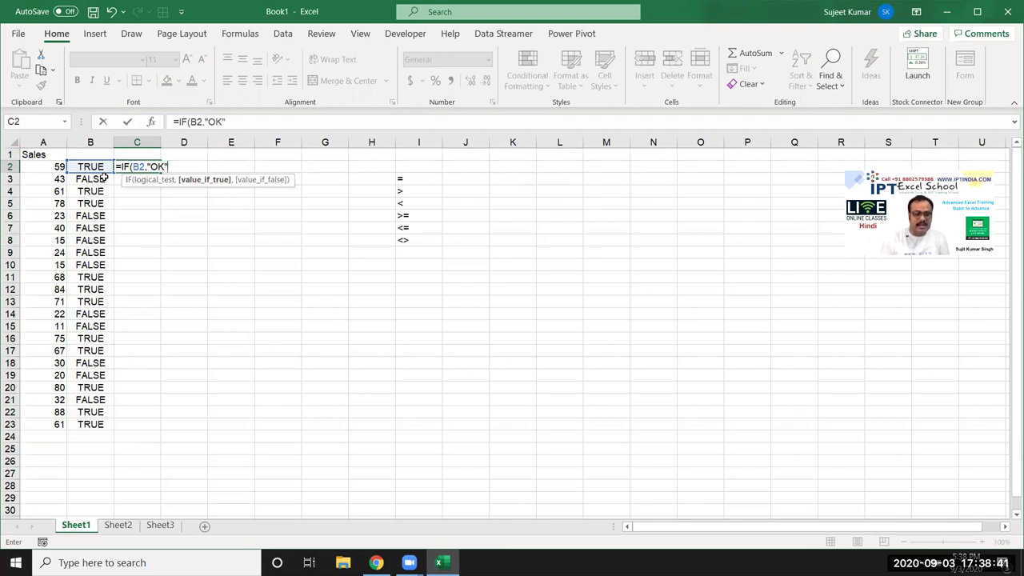
text(,"Pending)
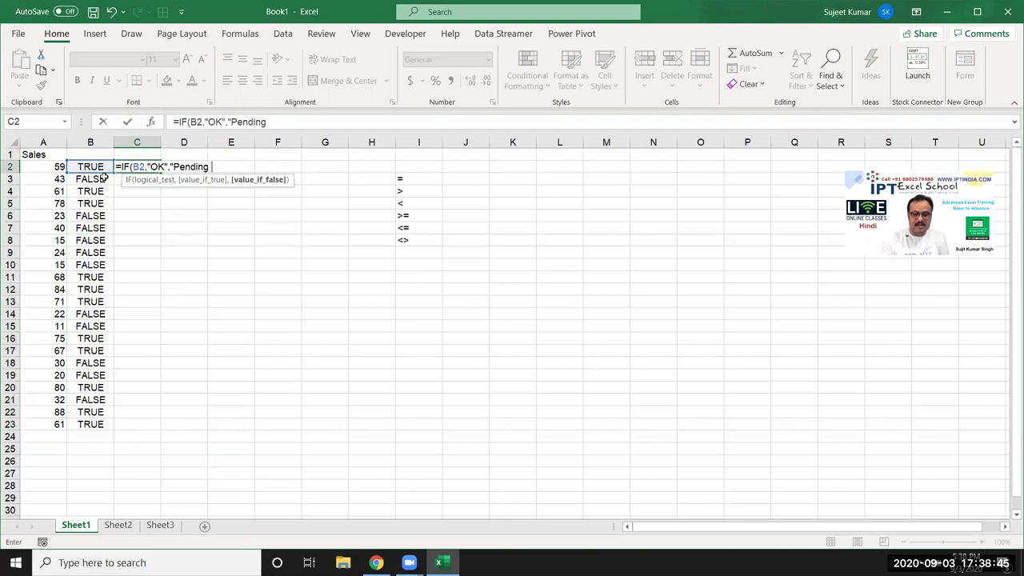
text("))
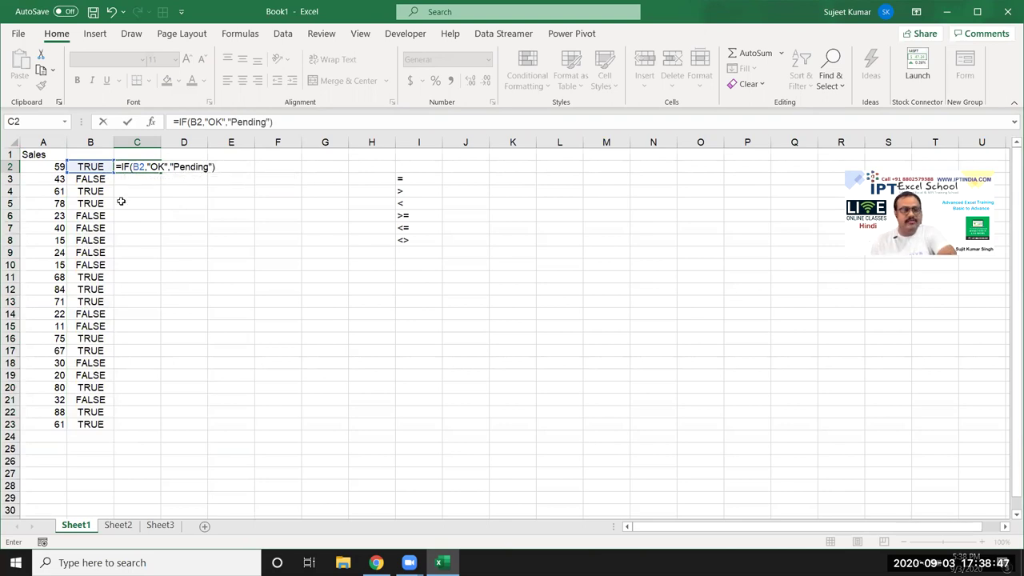
Walk through the C2 formula's B2 condition, OK and Pending arguments, then commit it.
double_click(136, 166)
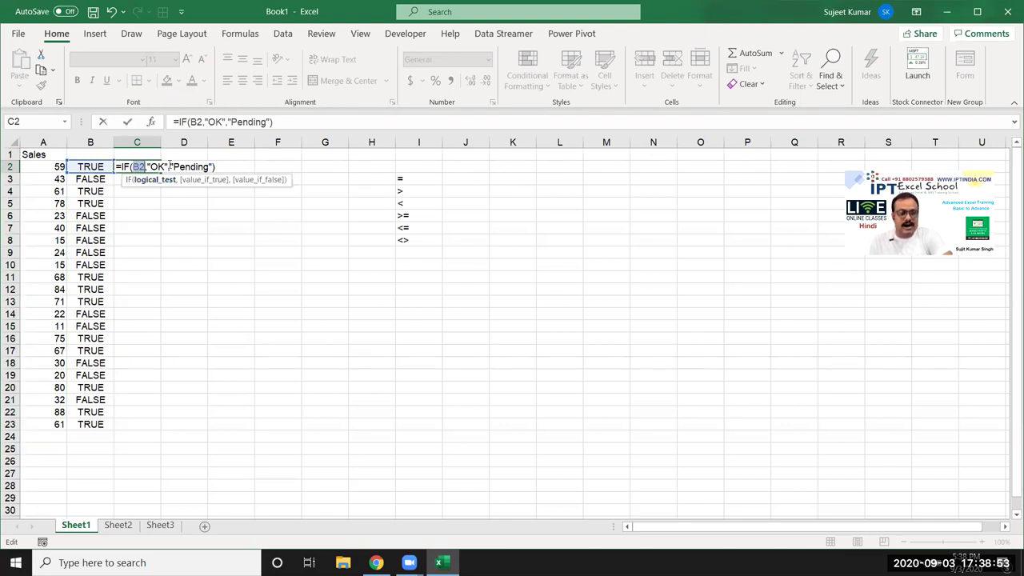
drag(147, 167, 165, 166)
double_click(138, 166)
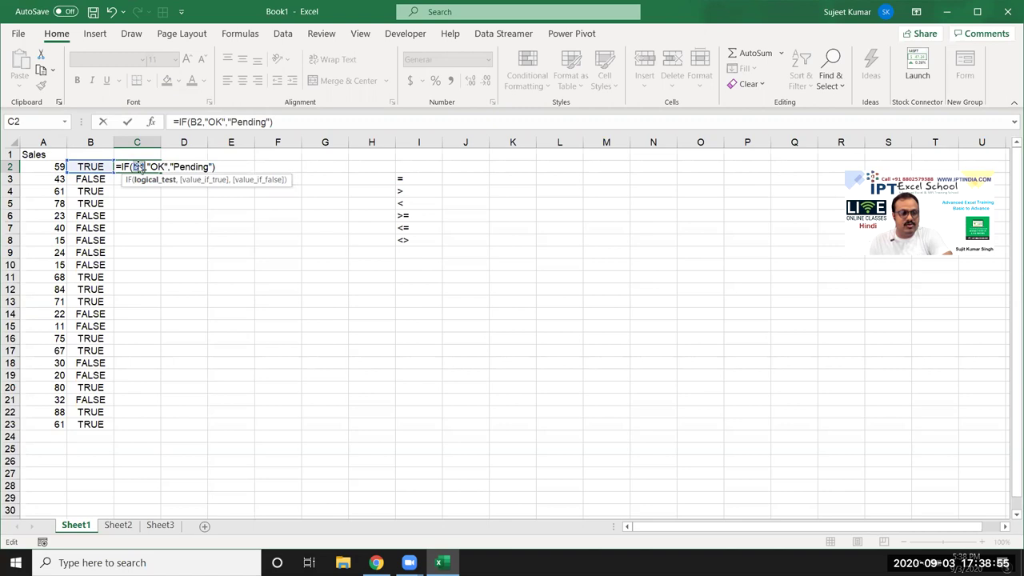
double_click(206, 166)
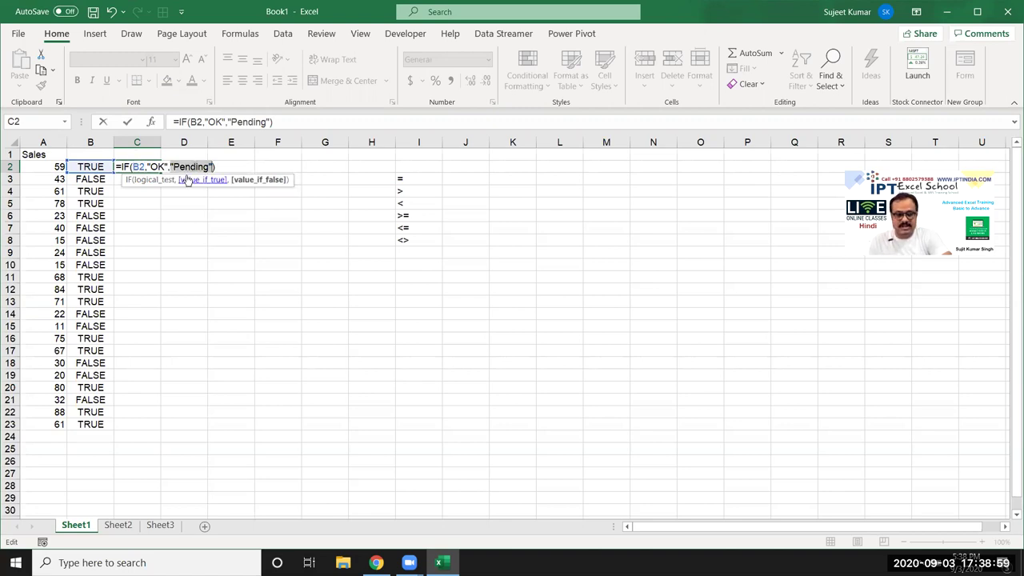
double_click(138, 166)
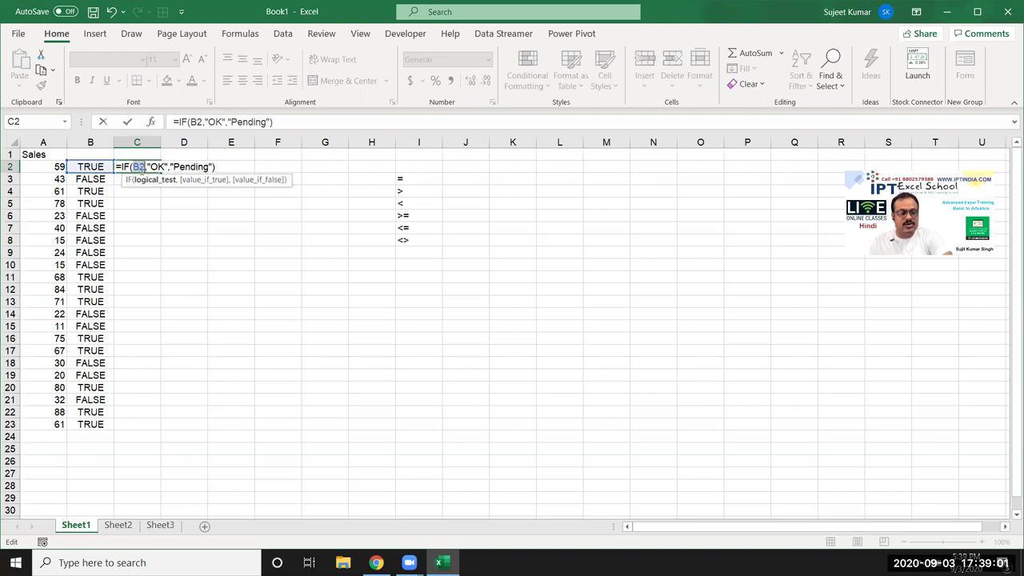
click(164, 166)
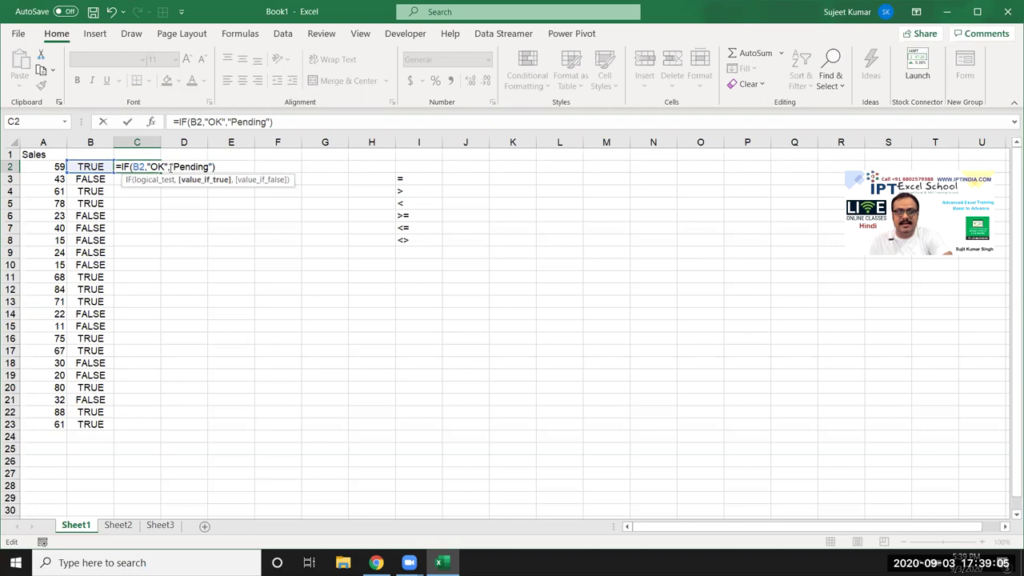
double_click(180, 167)
key(Tab)
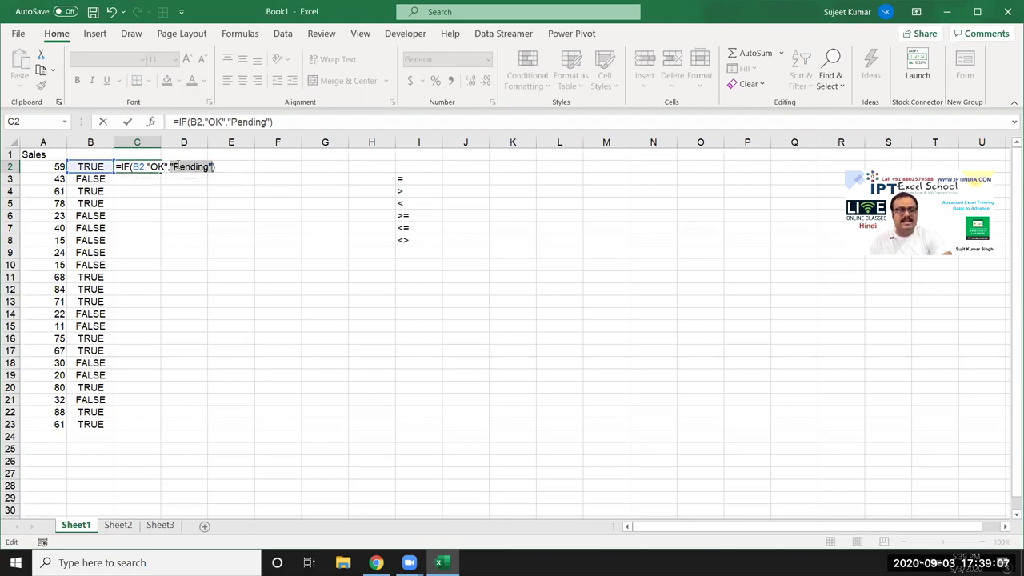
Start D2 as =IF(A2>=50,"OK","Pending").
text(=if)
key(Tab)
click(24, 166)
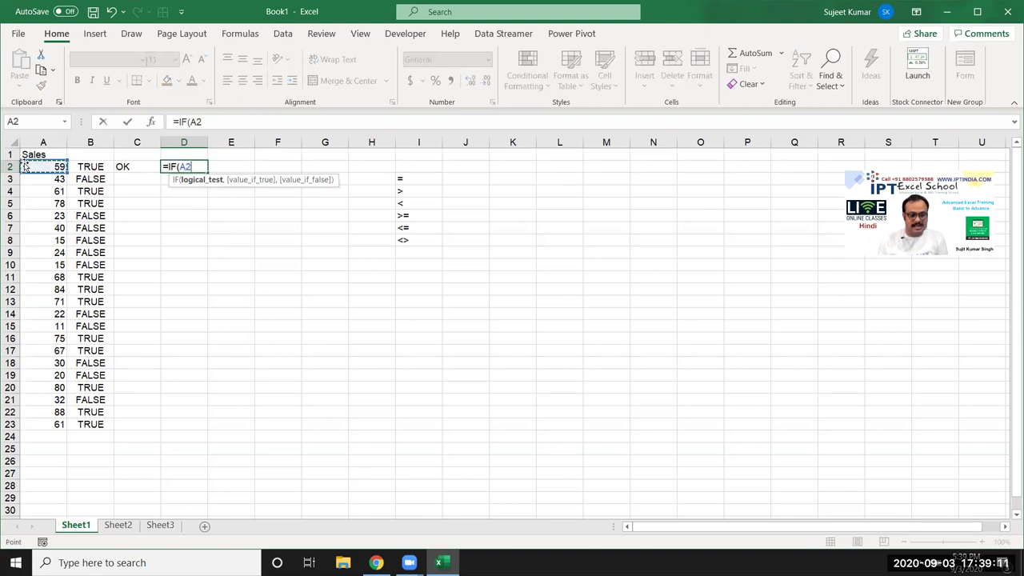
text(>=)
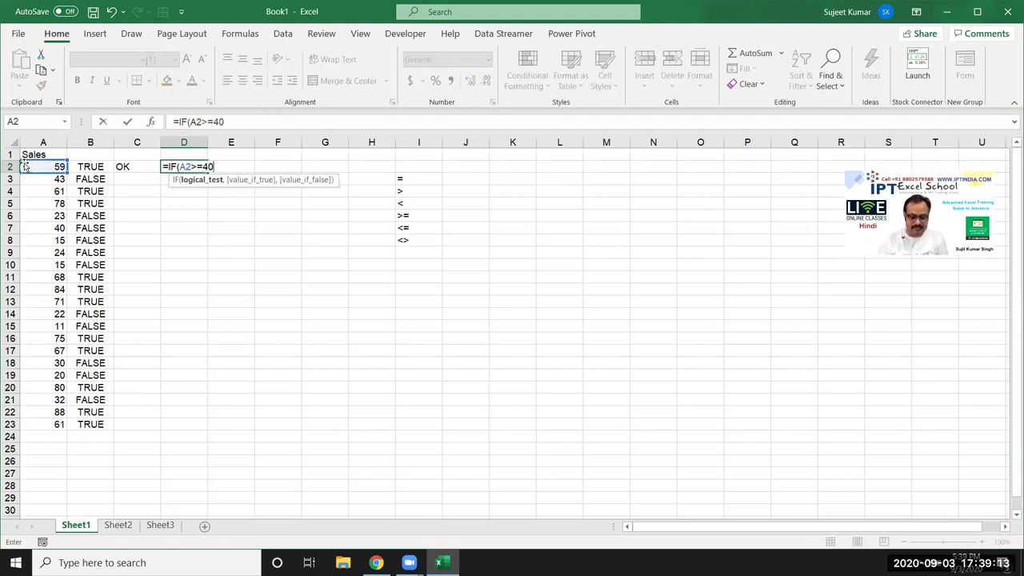
text(50,"OK","Pending")
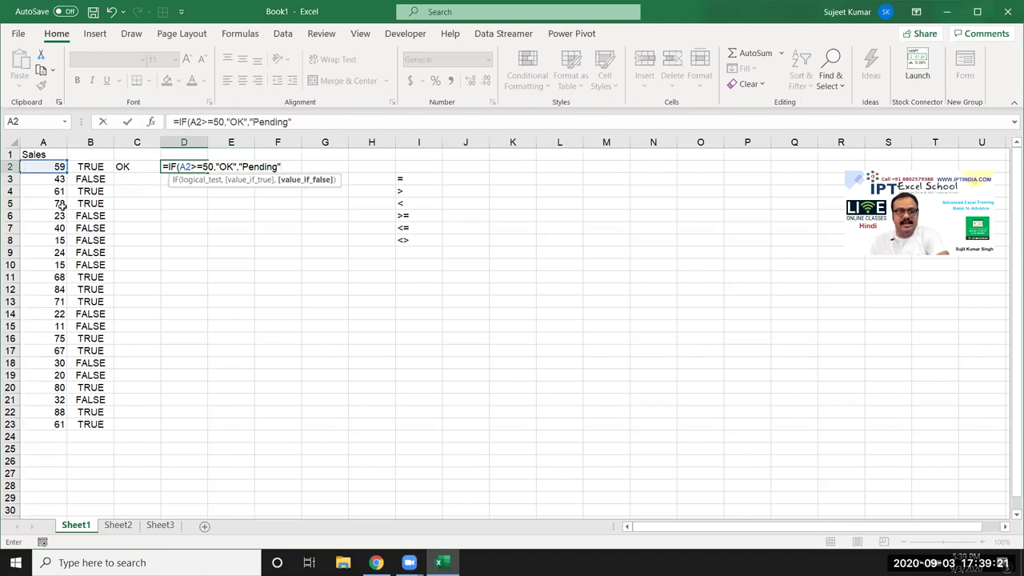
Highlight the A2>=50 condition and commit D2's =IF(A2>=50,"OK","Pending") formula.
drag(212, 167, 177, 167)
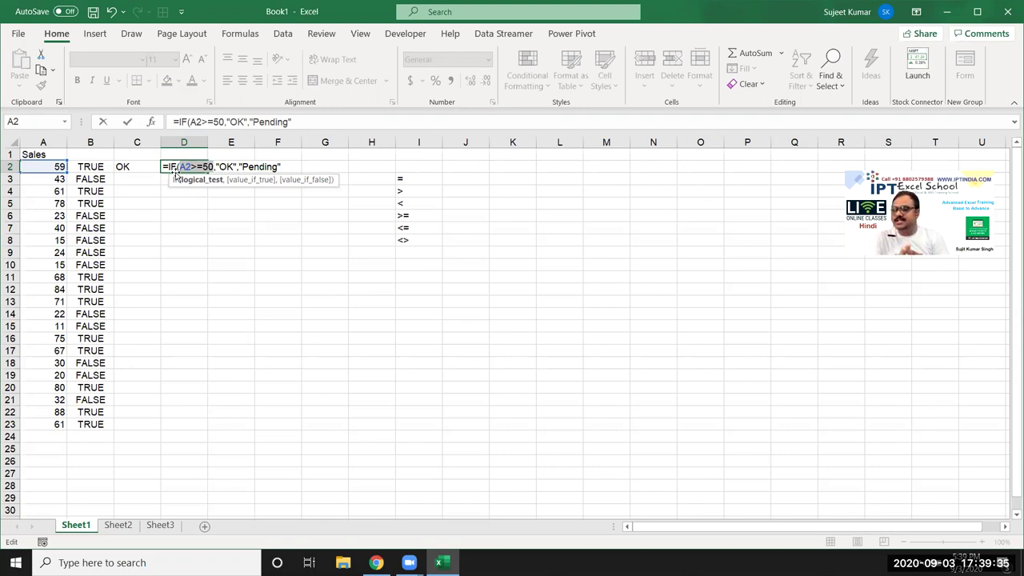
key(Return)
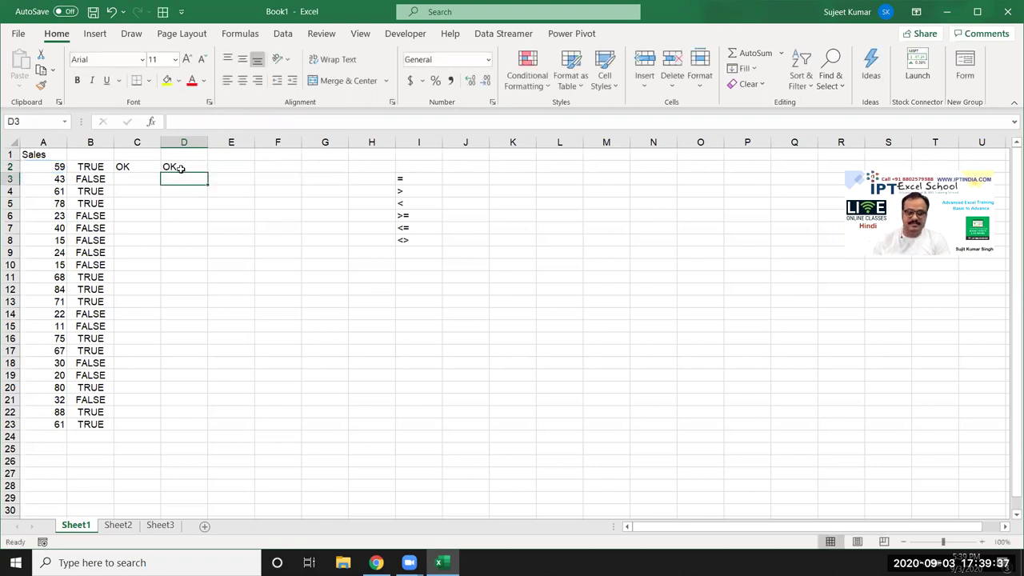
Select D5 and type +if after discarding two false starts.
click(176, 205)
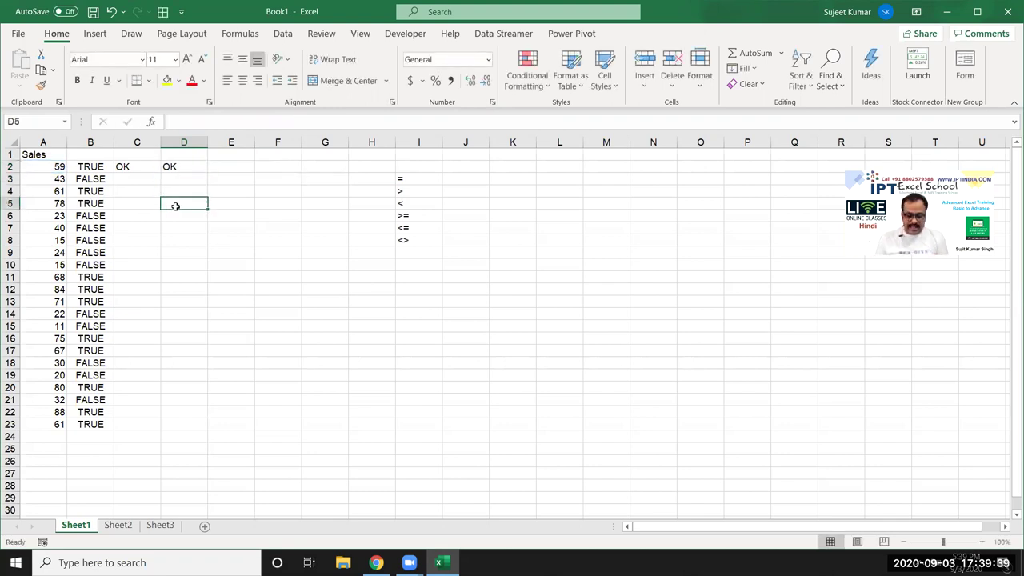
text(=)
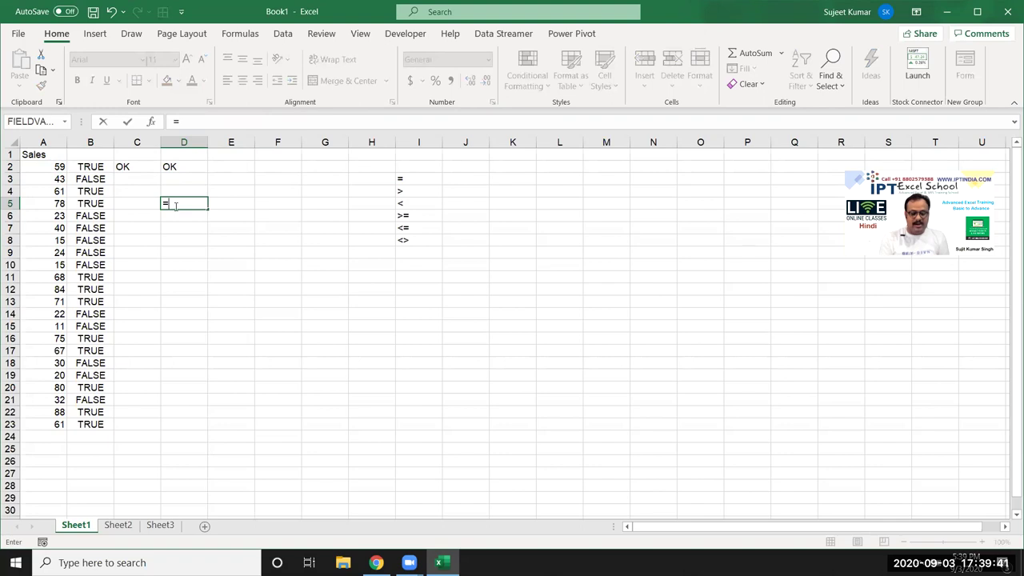
key(Escape)
text(=)
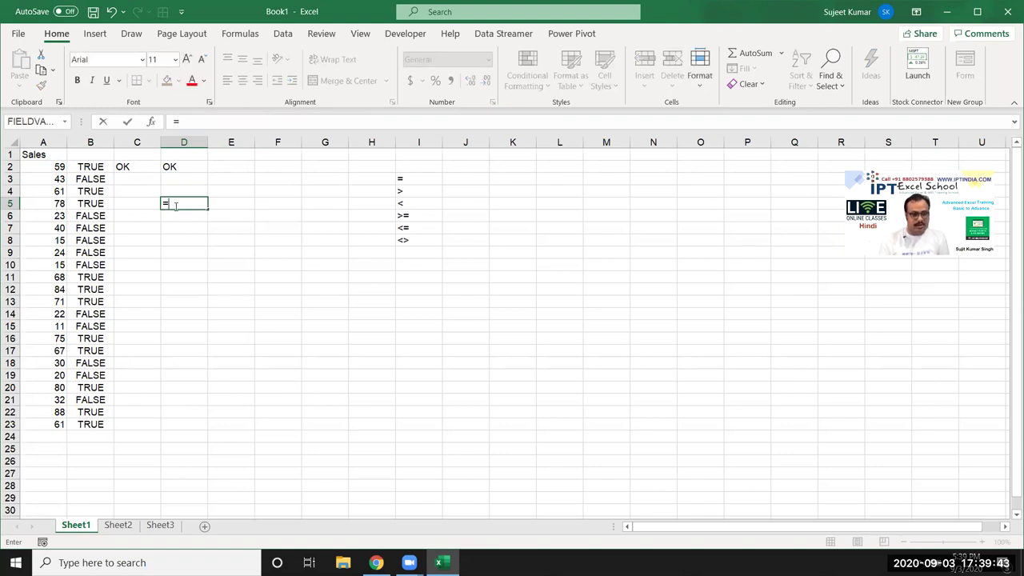
key(Escape)
text(+if)
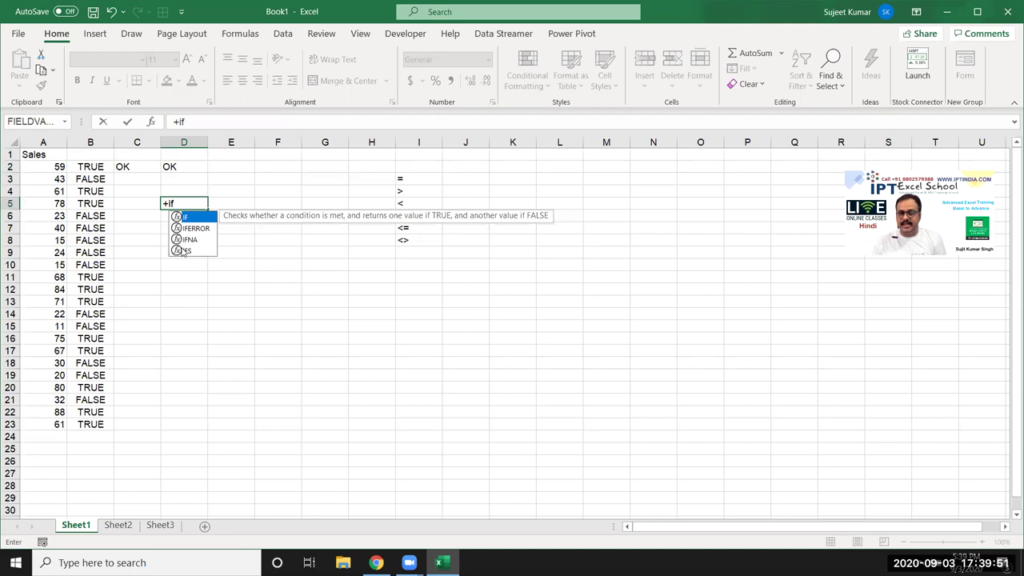
Compare the IF, IFERROR and IFNA suggestions, ending back on IF.
key(Down)
key(Up)
key(Down)
key(Up)
key(Down)
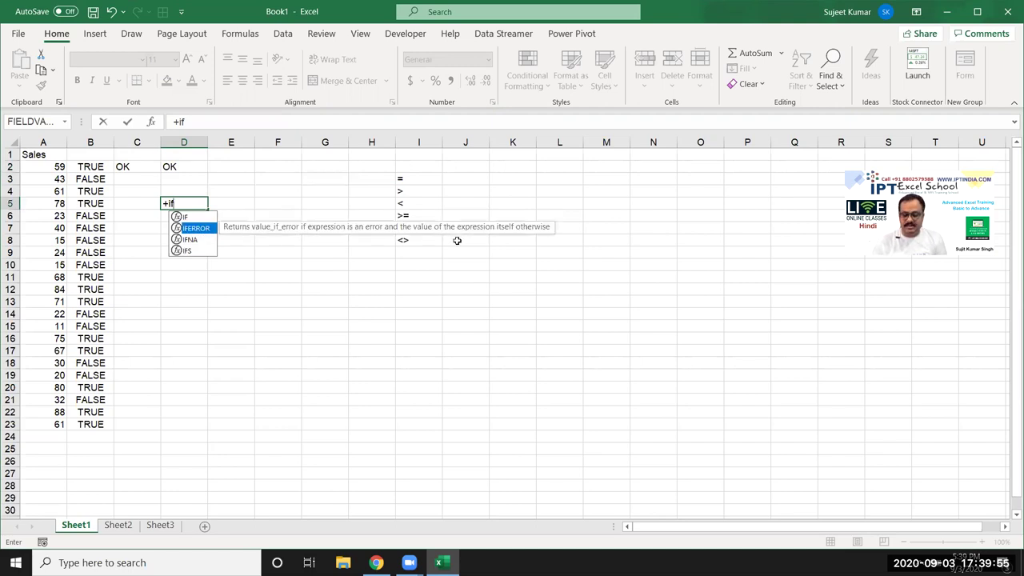
key(Down)
key(Up)
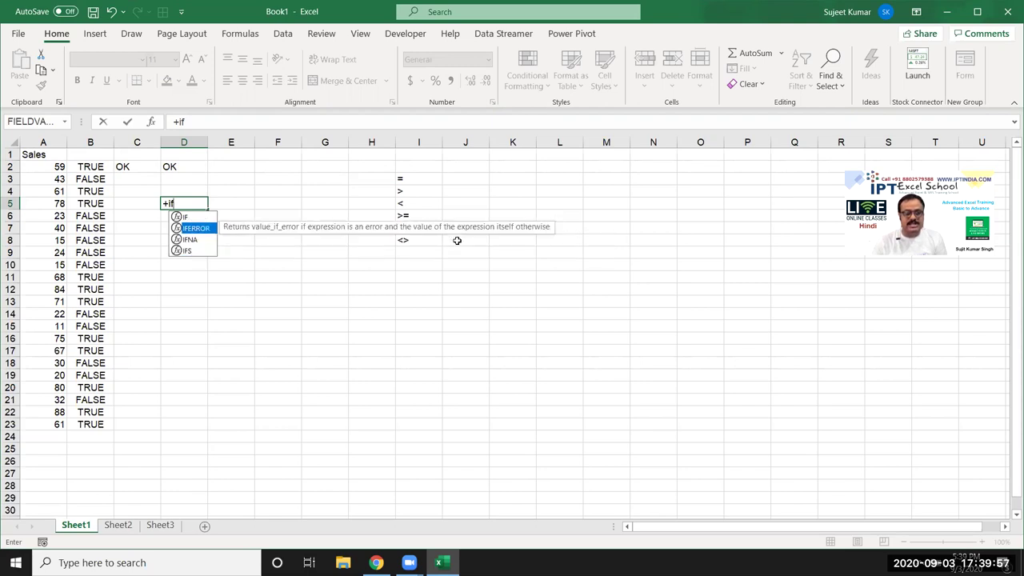
key(Up)
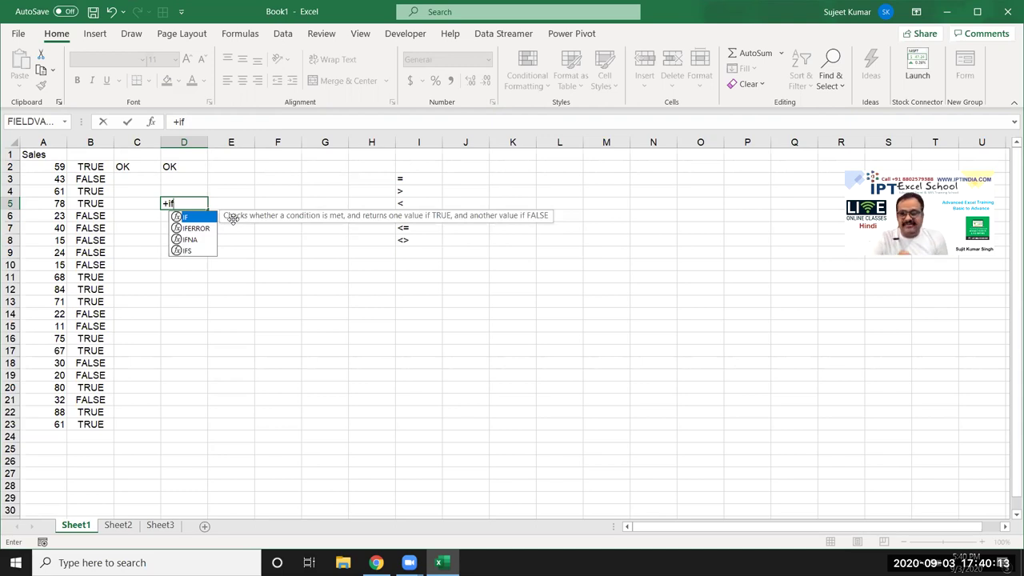
Accept IF in D5, then cancel the entry so D5 stays empty.
key(Tab)
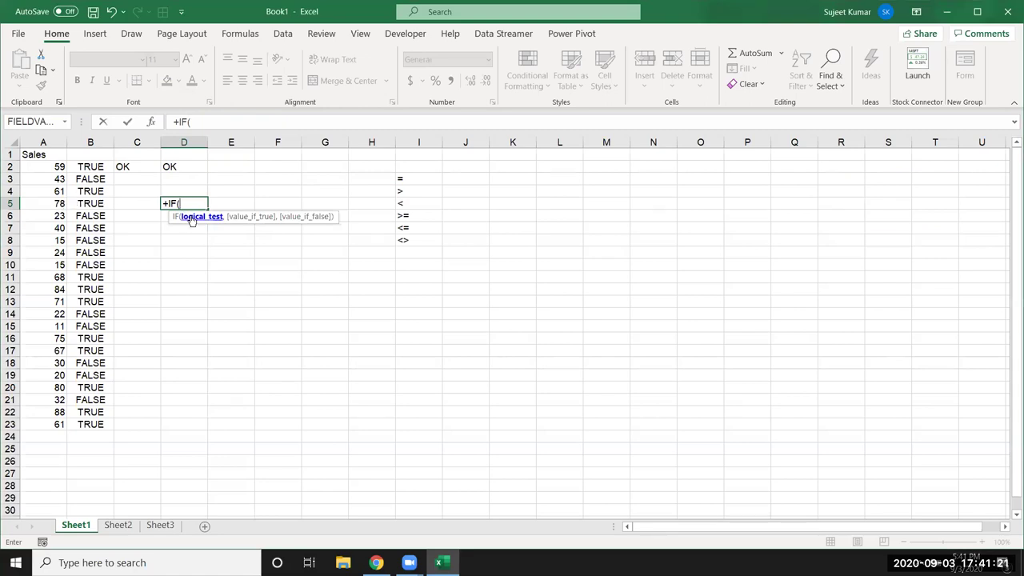
key(Escape)
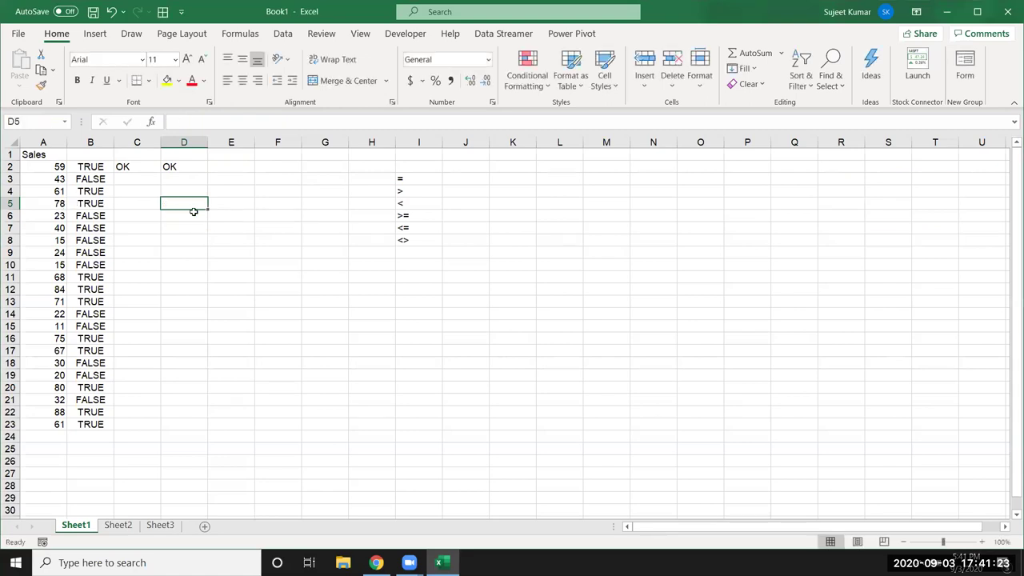
Type =if in D5 and accept IF to begin =IF(.
text(=)
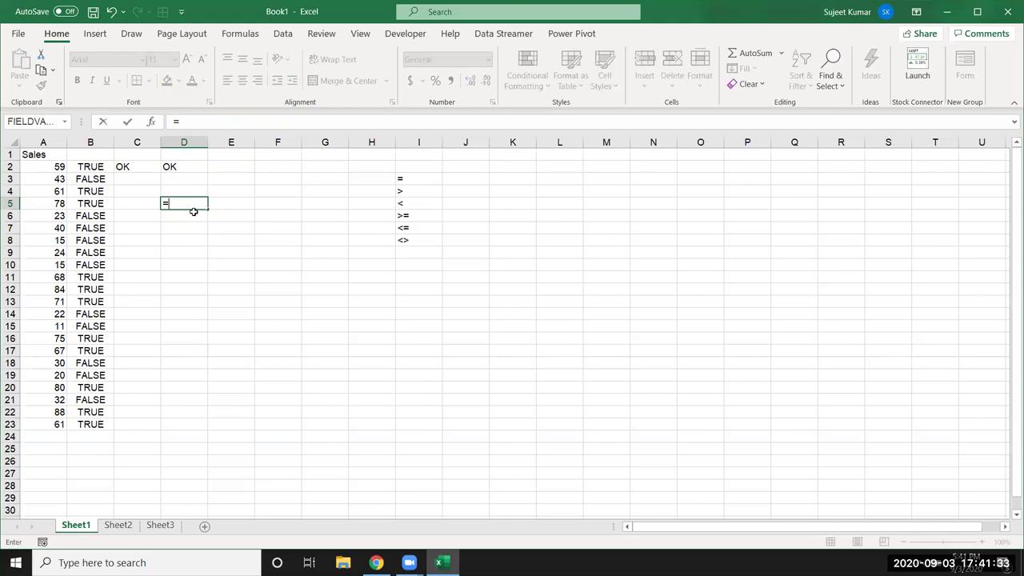
text(i)
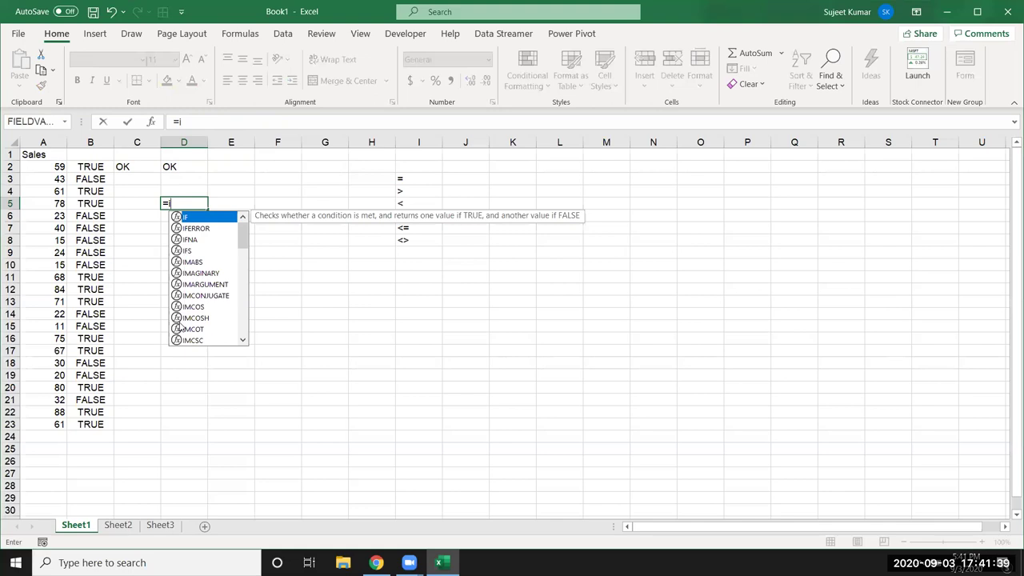
text(f)
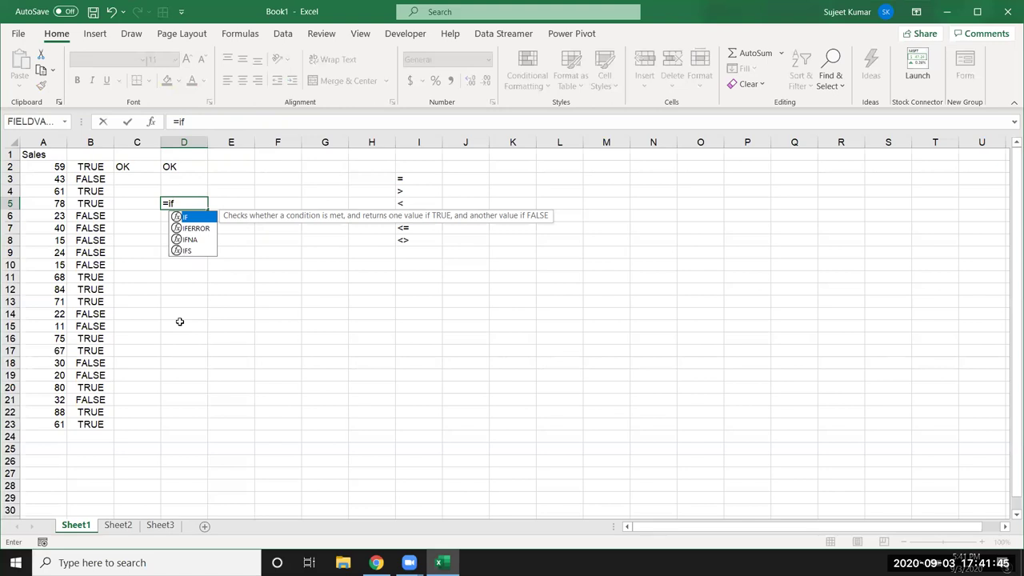
key(Tab)
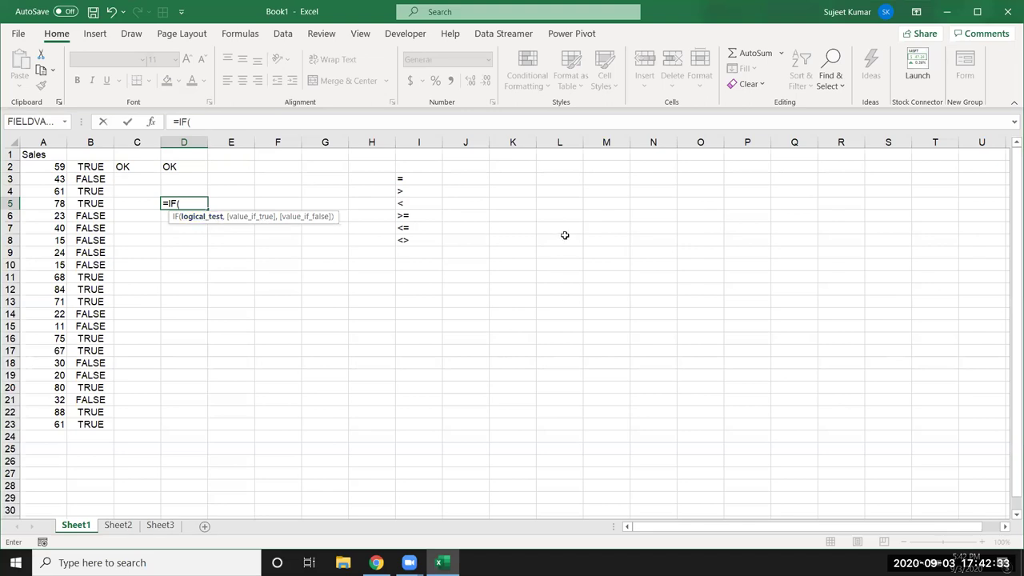
Complete and commit the test formula =IF(A5=50,) in D5.
key(Return)
key(Return)
key(Return)
key(Return)
key(Return)
key(Return)
click(35, 201)
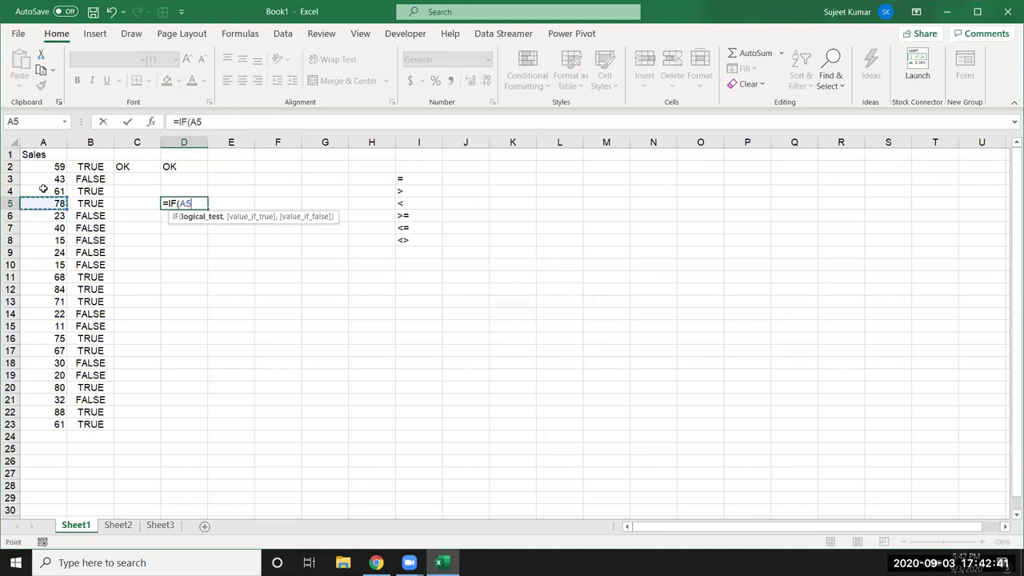
text(=50)
text(,)
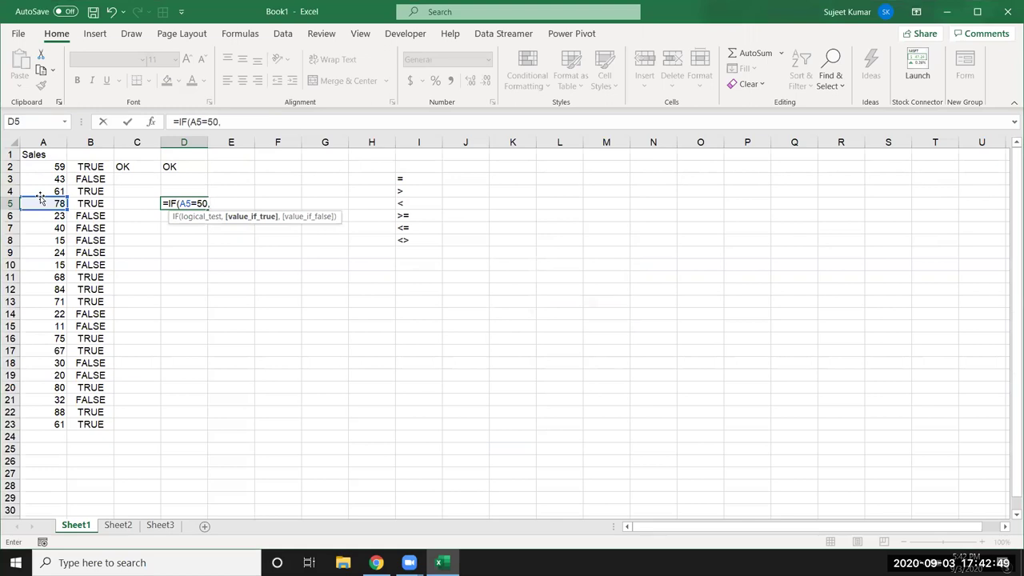
text())
key(Return)
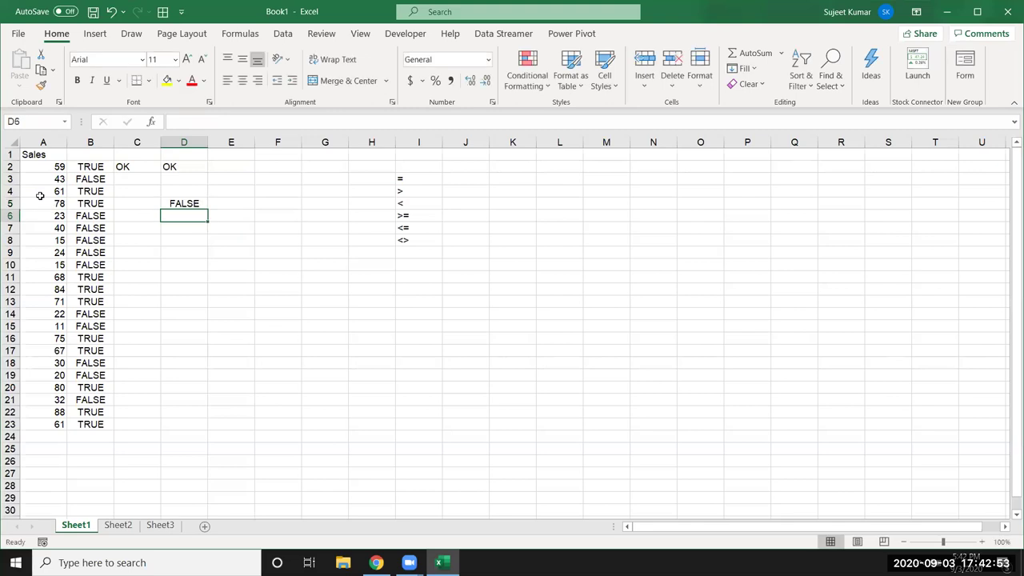
Check the D5 result, delete the formula and move back to B2.
click(187, 204)
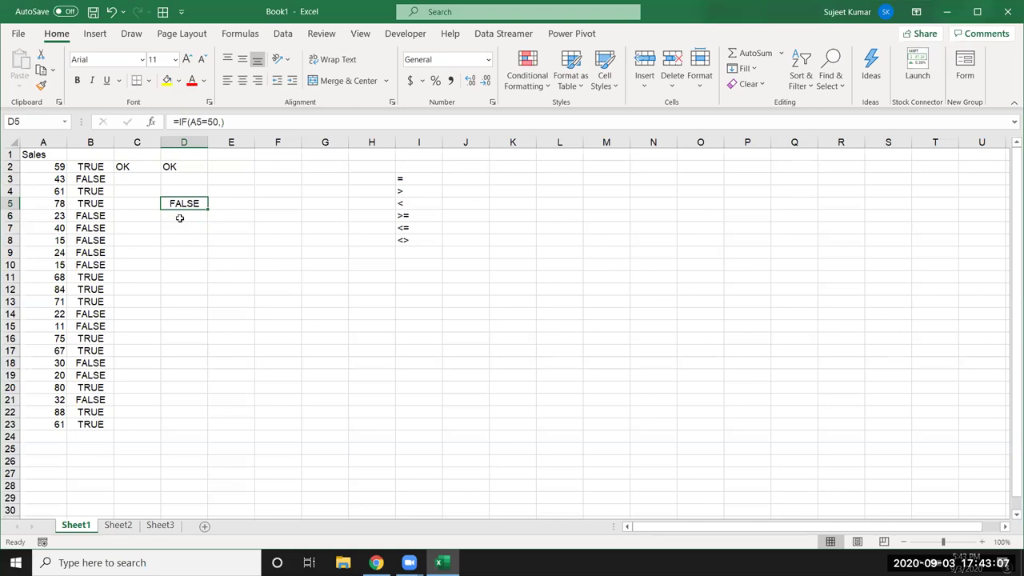
key(Delete)
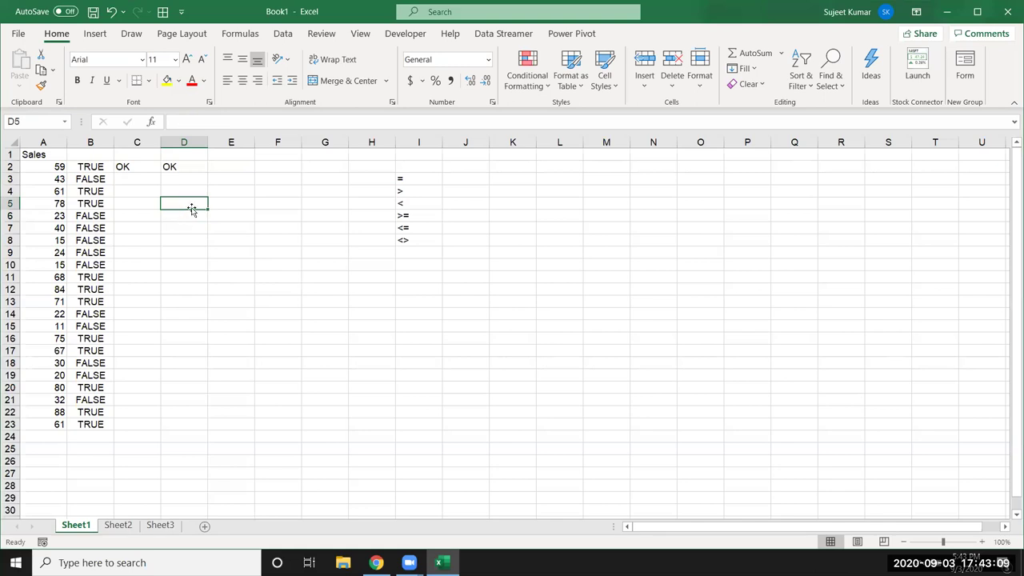
key(Up)
key(Up)
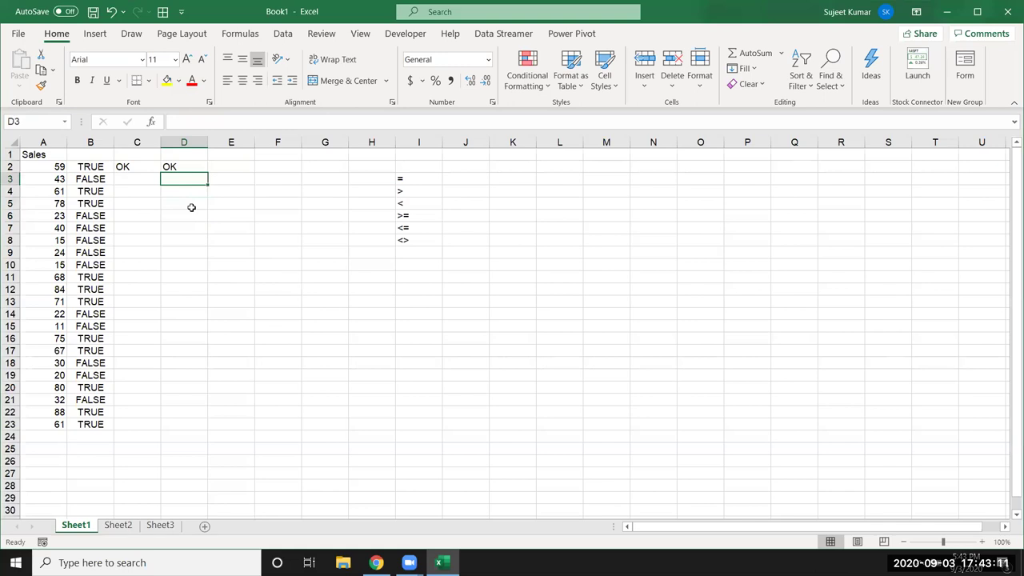
key(Up)
key(Left)
key(Left)
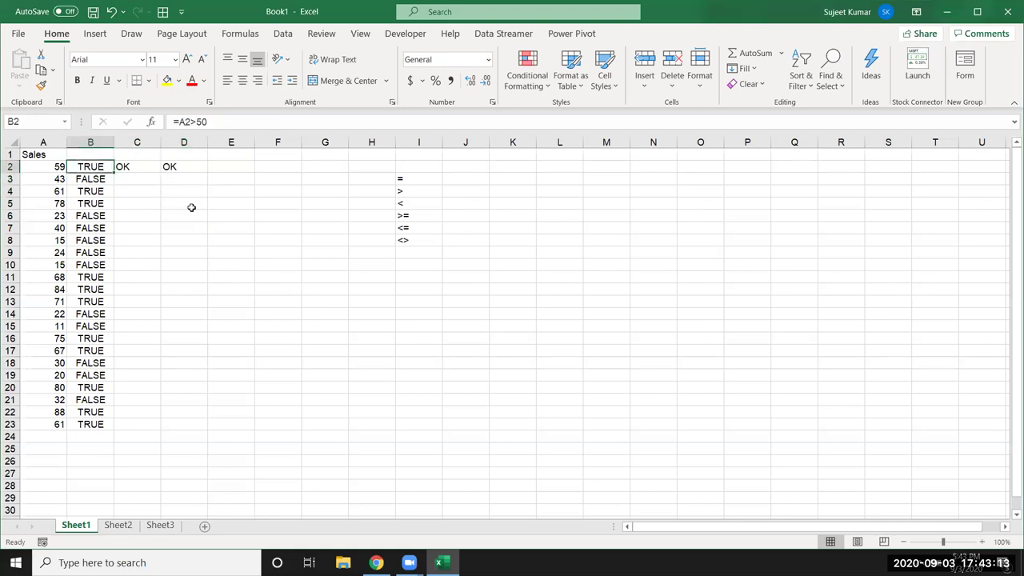
key(Left)
On Sheet2, enter the header Name in A1 and a first name in A2.
click(118, 524)
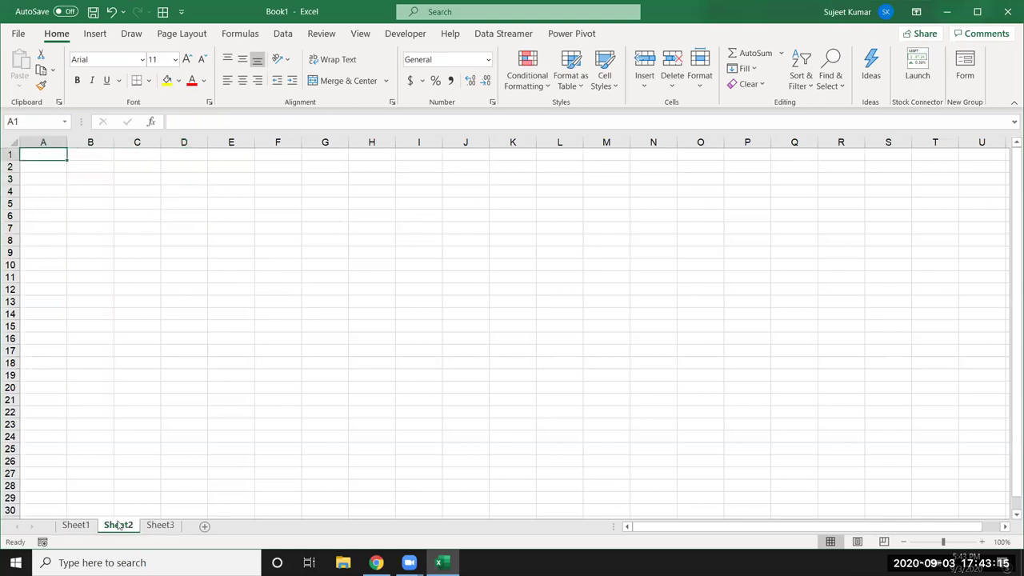
text(Name)
key(Return)
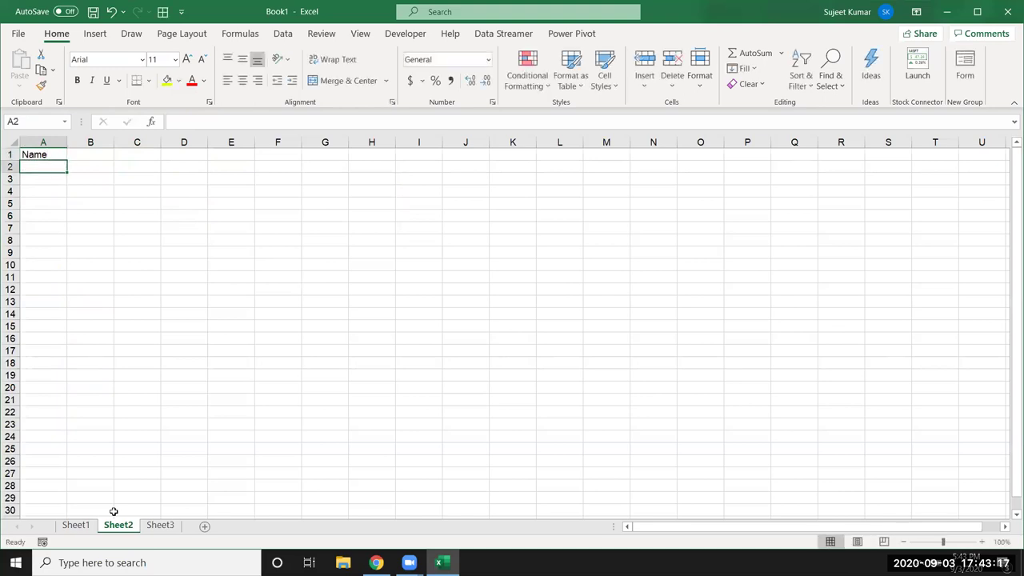
text(Puja)
key(Return)
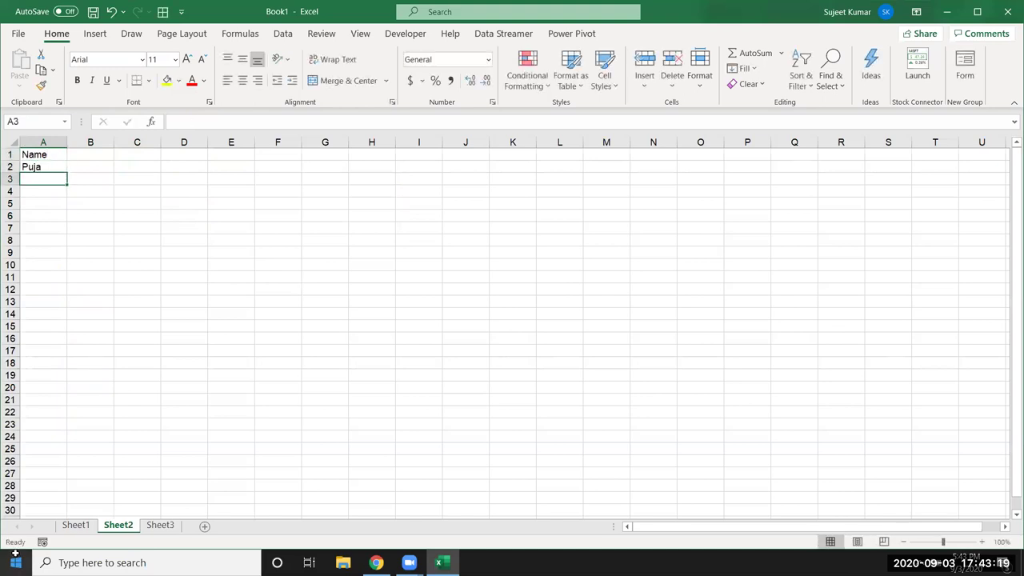
Fill the names down to row 122 and select A2:A122.
click(47, 166)
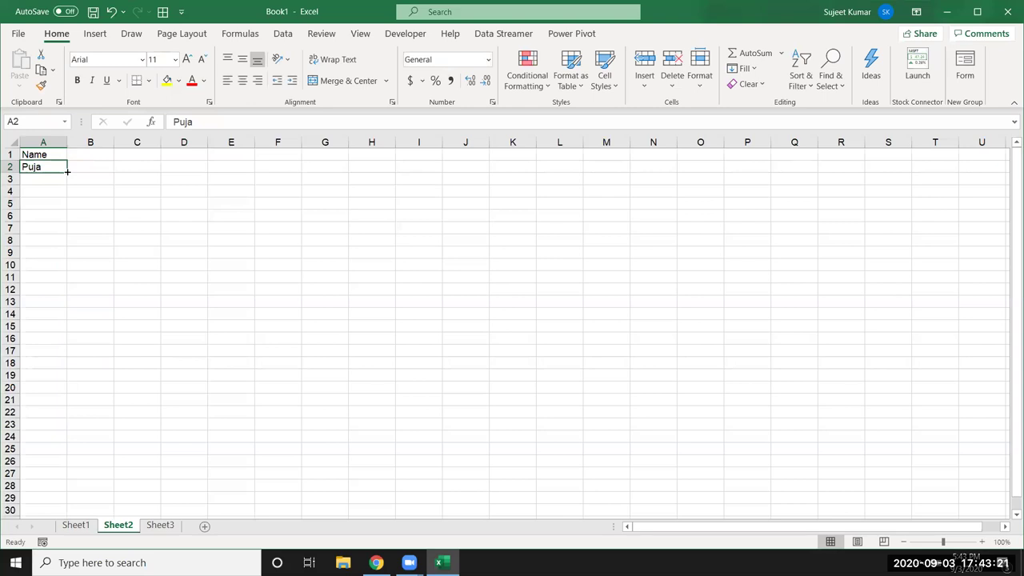
drag(67, 172, 60, 493)
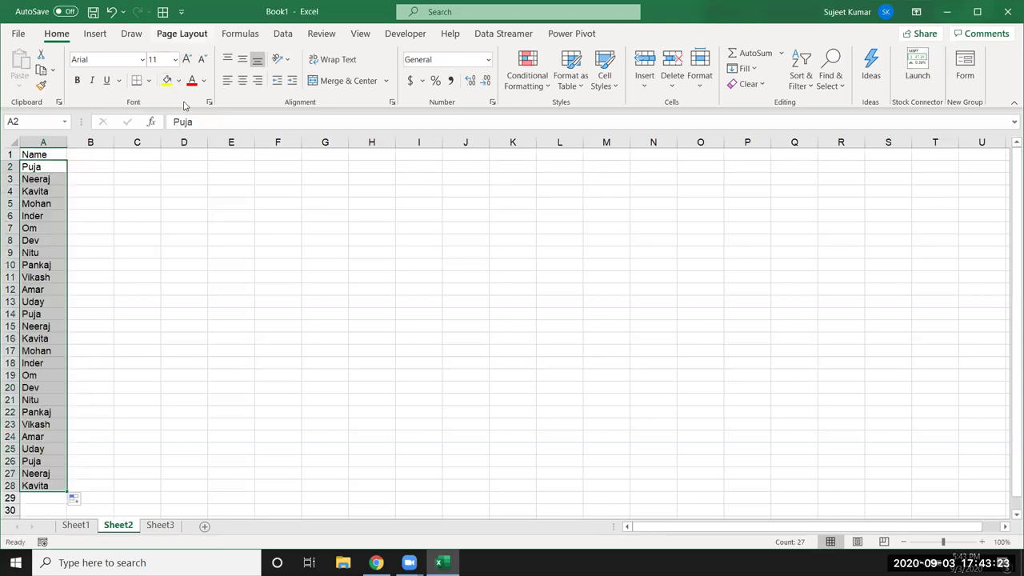
click(44, 339)
scroll(44, 338, down, 5)
click(45, 302)
drag(63, 308, 60, 504)
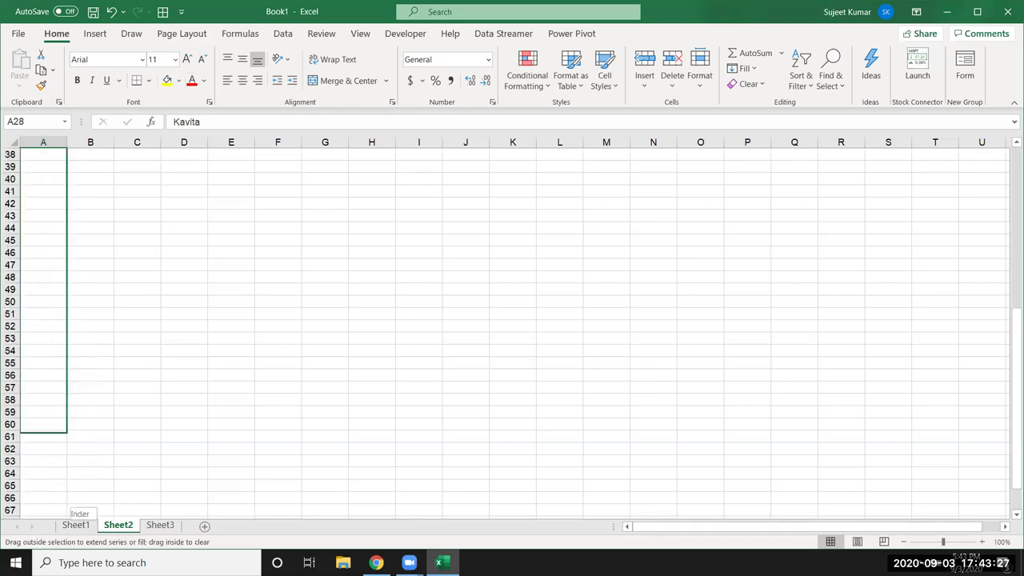
key(ctrl+Home)
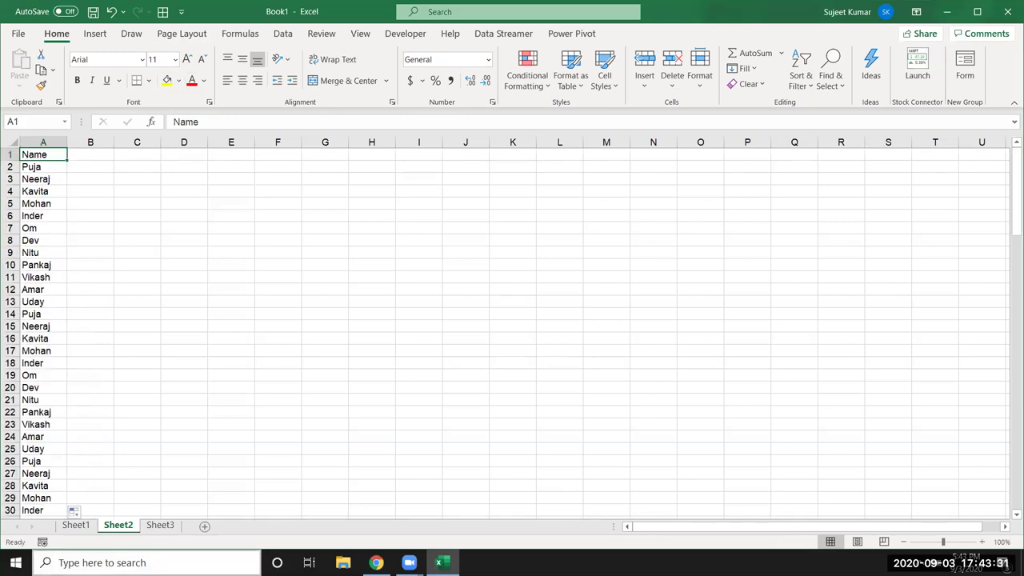
key(Down)
key(ctrl+shift+Down)
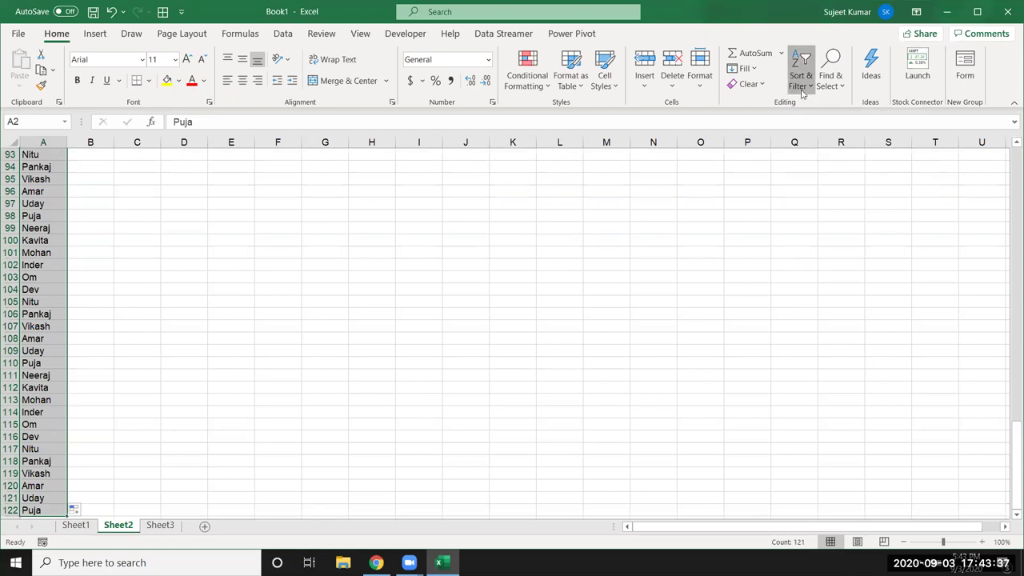
Try a custom sort with headers on the names, then undo it when A2 stays unsorted.
click(800, 88)
click(832, 143)
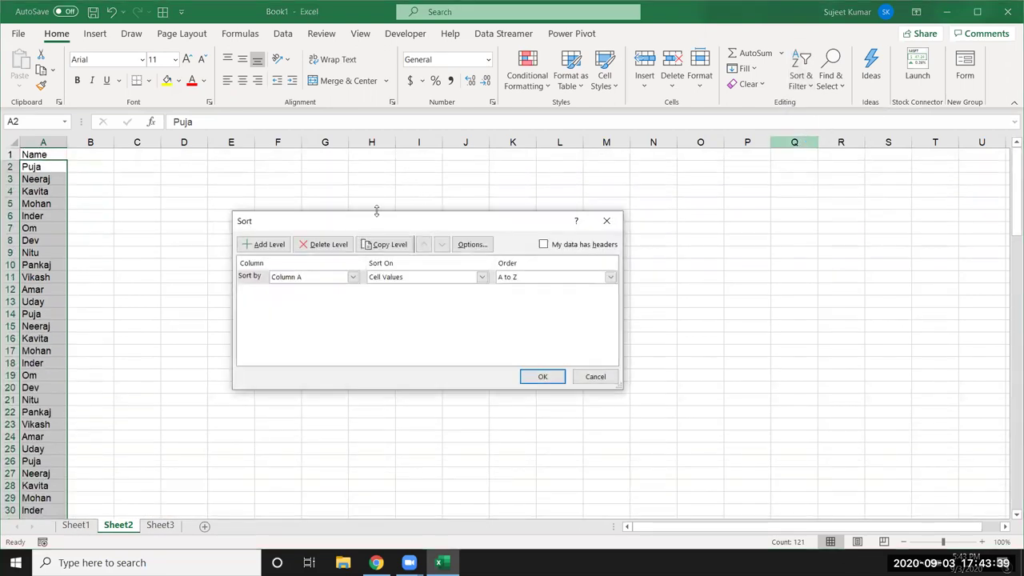
click(563, 244)
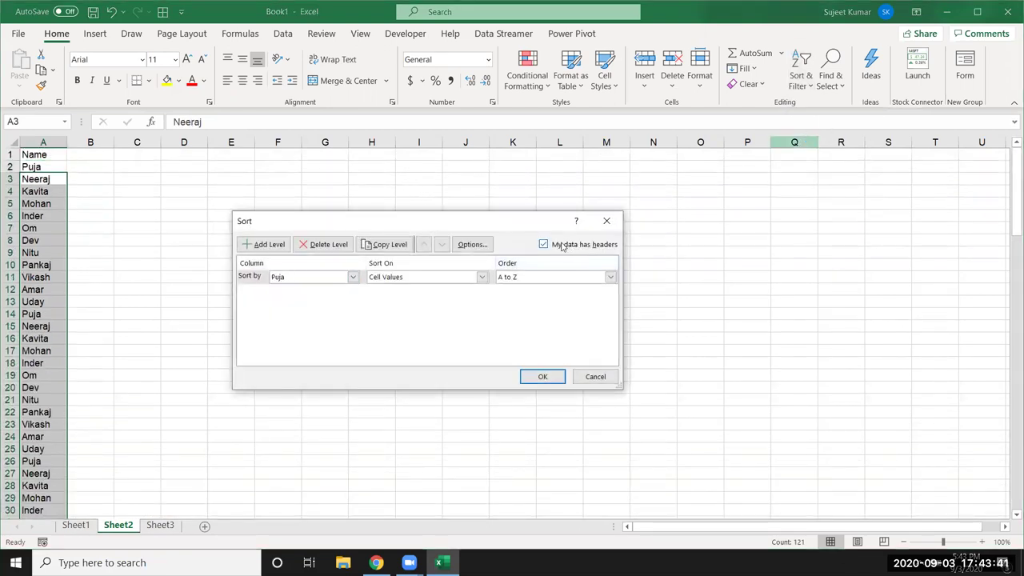
click(539, 377)
click(40, 292)
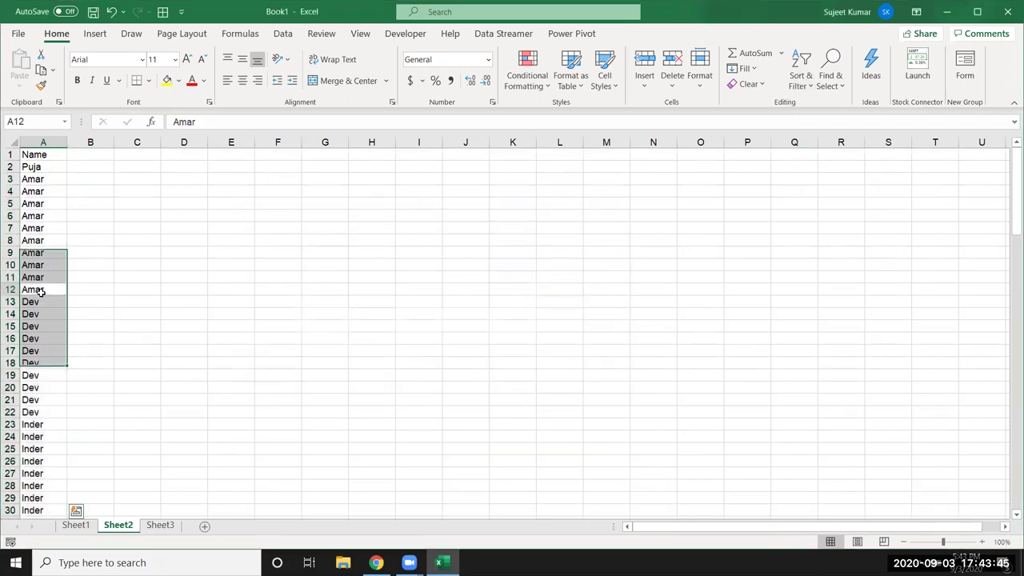
drag(40, 292, 36, 179)
click(45, 166)
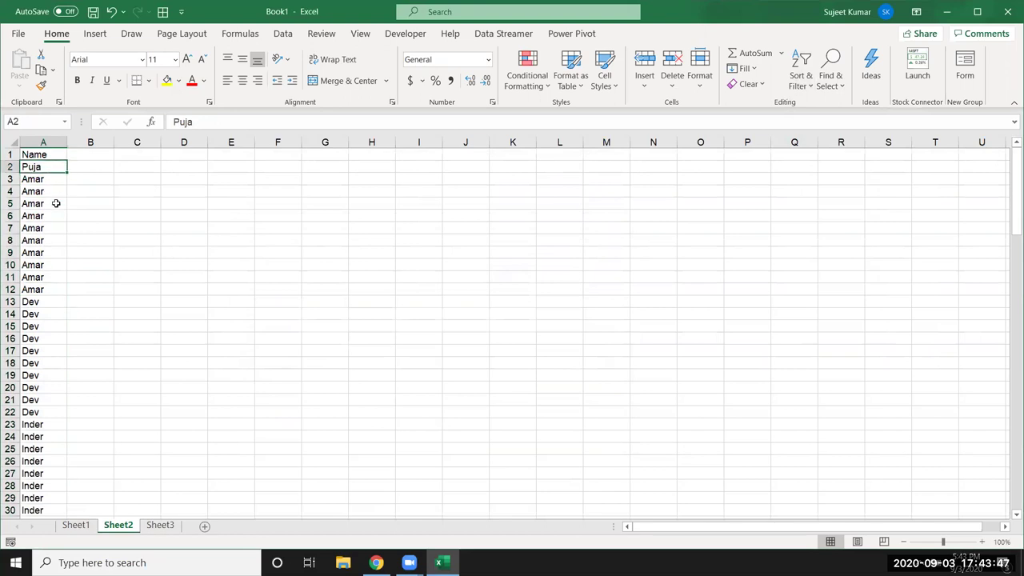
key(ctrl+z)
Select the Name column from A1 down and custom-sort it by Name A to Z with headers.
key(ctrl+Home)
key(ctrl+shift+Down)
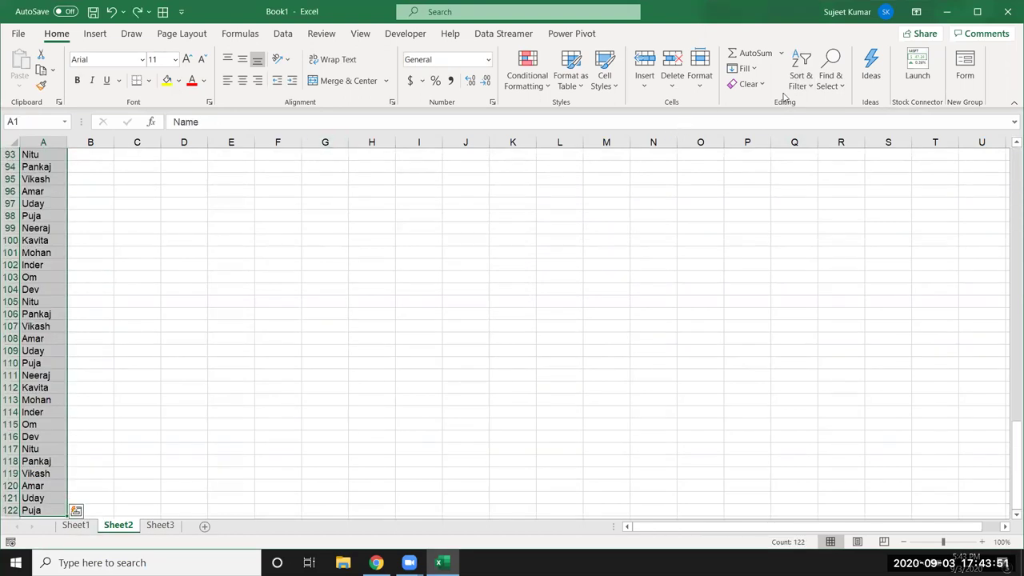
click(800, 76)
click(816, 142)
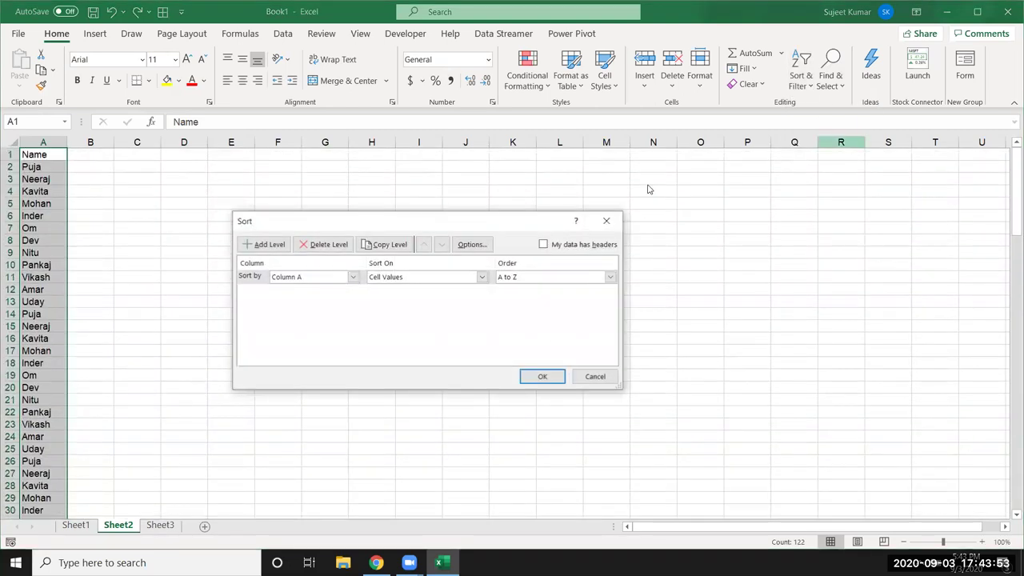
click(590, 245)
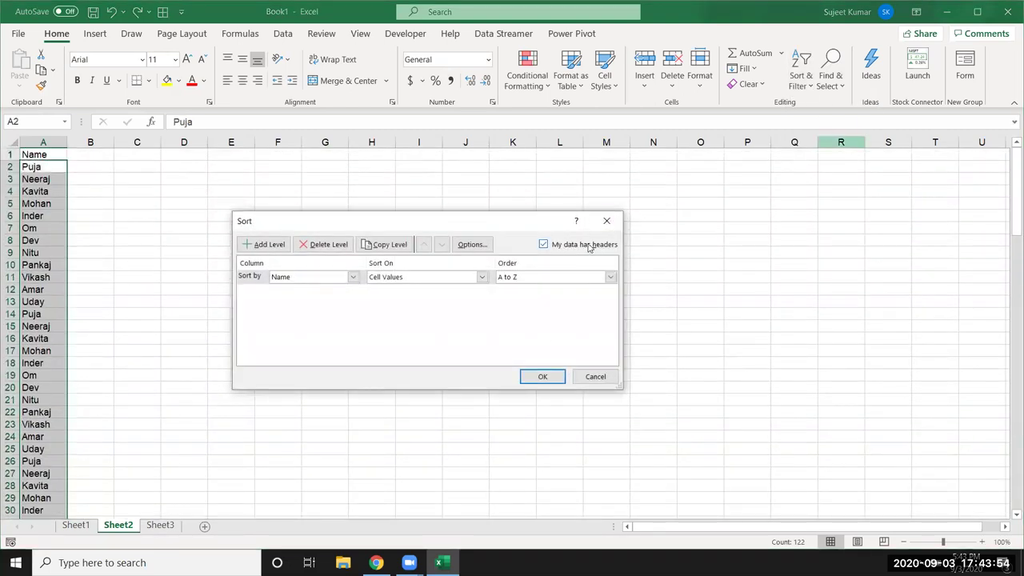
click(528, 376)
click(44, 203)
drag(44, 167, 32, 462)
Enter =IF(A2=A1,"D","U") in B2 and fill it down beside the names.
click(86, 167)
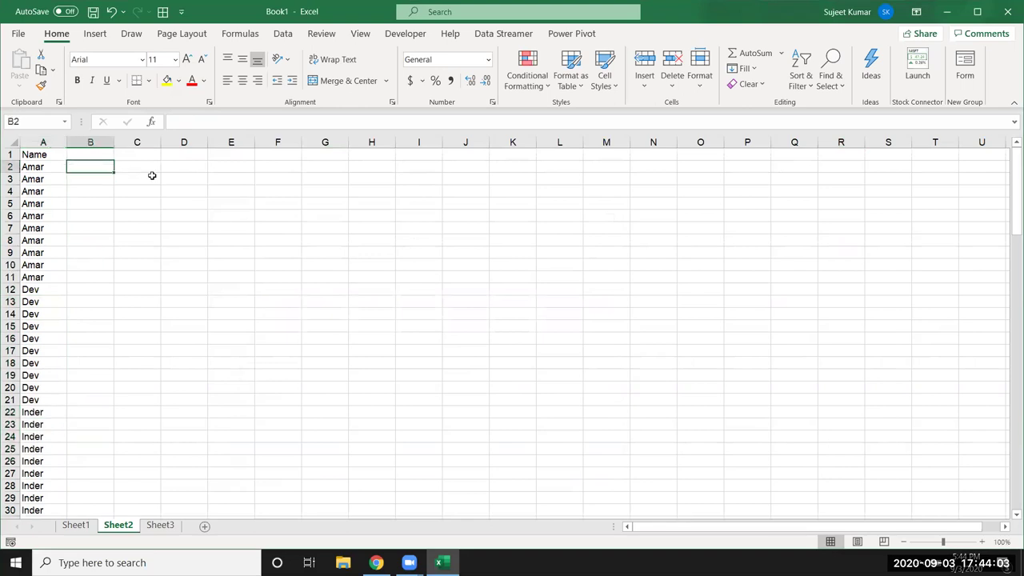
text(=if()
key(Left)
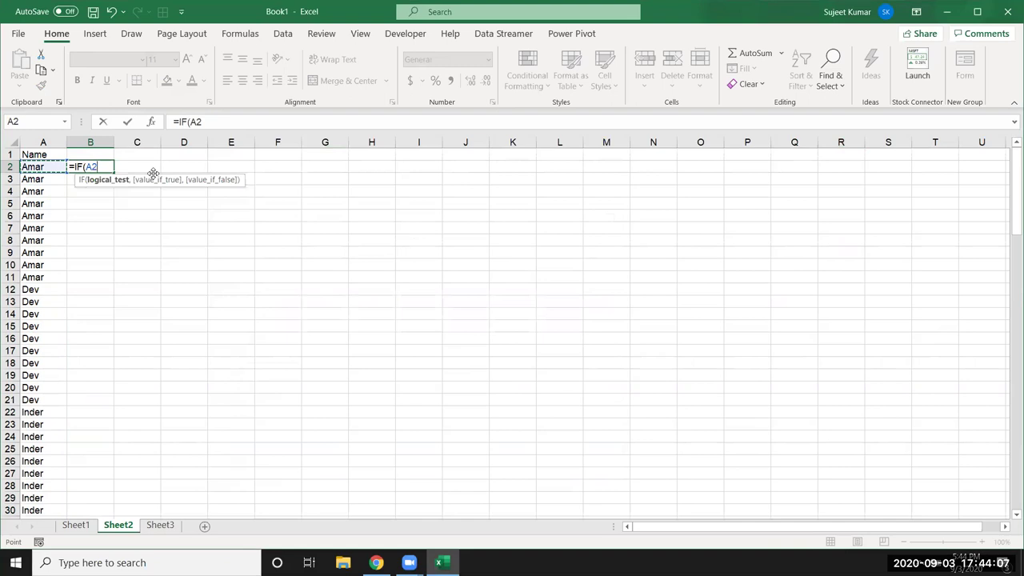
text(=)
key(Up)
key(Left)
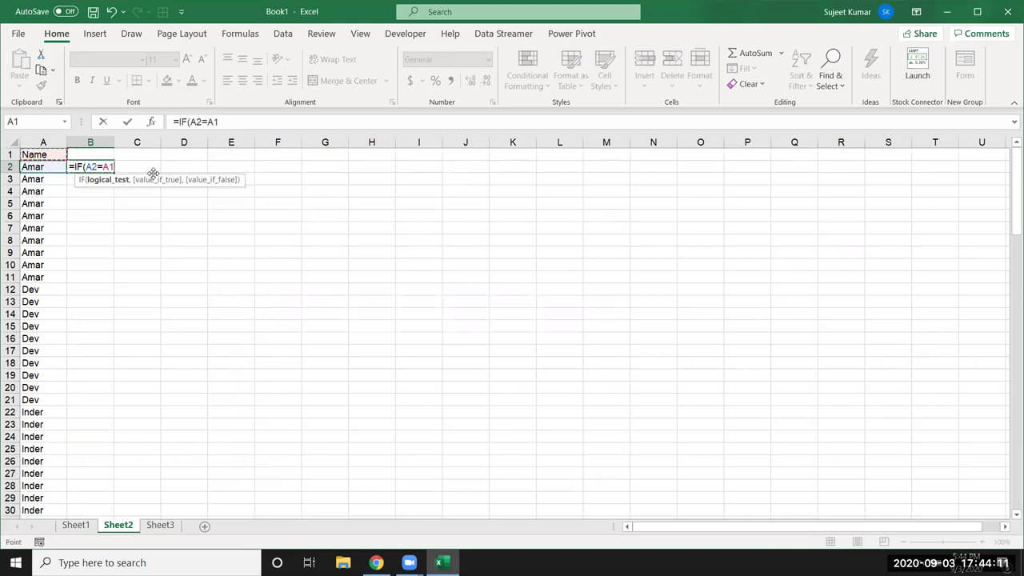
text(,)
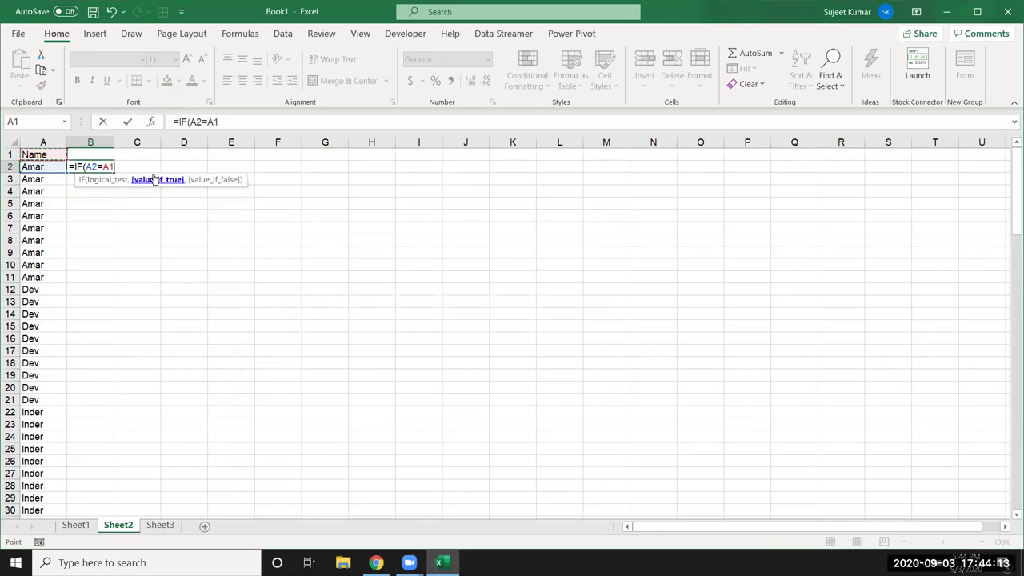
text("D","U)
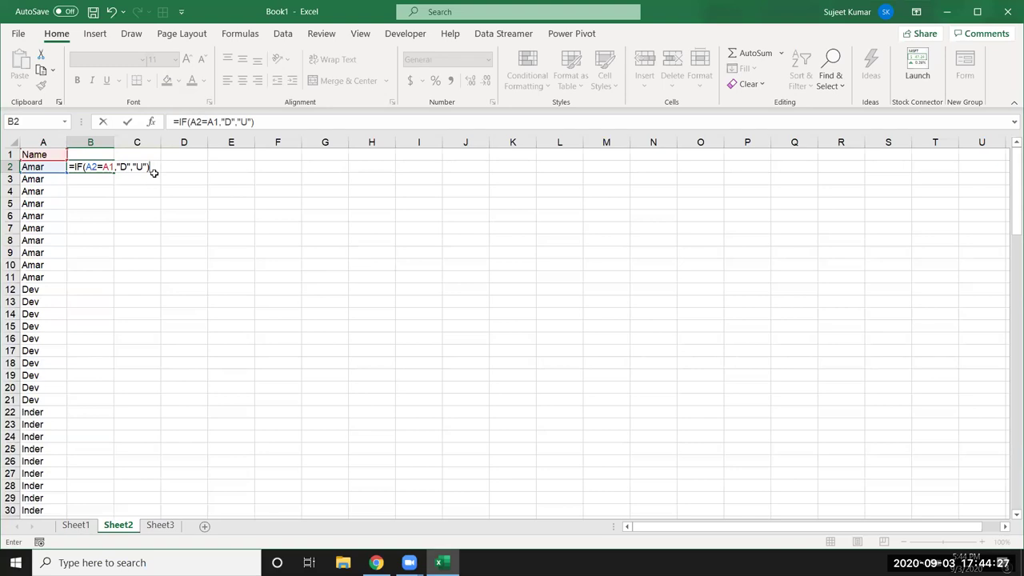
key(Return)
key(Up)
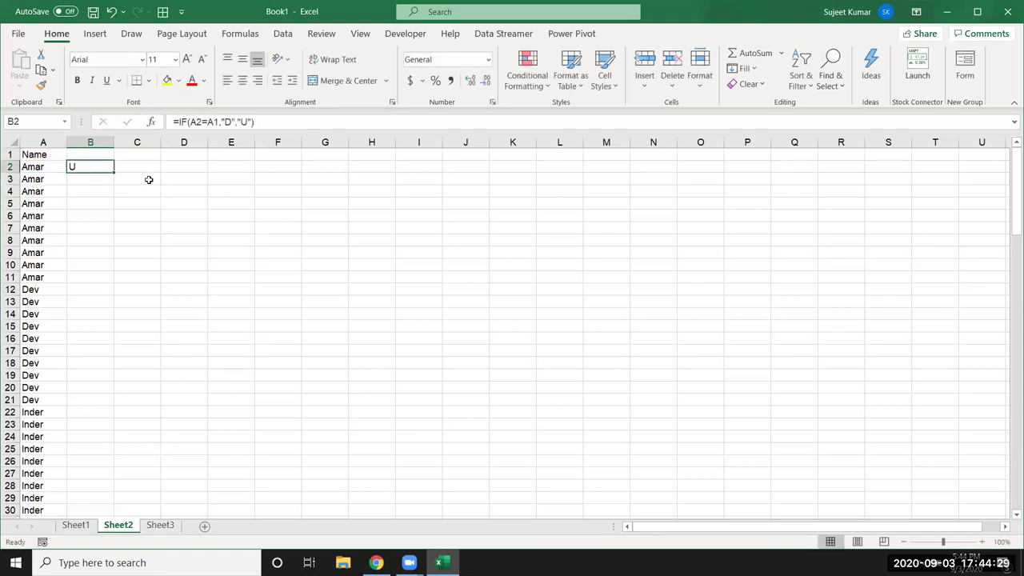
double_click(111, 172)
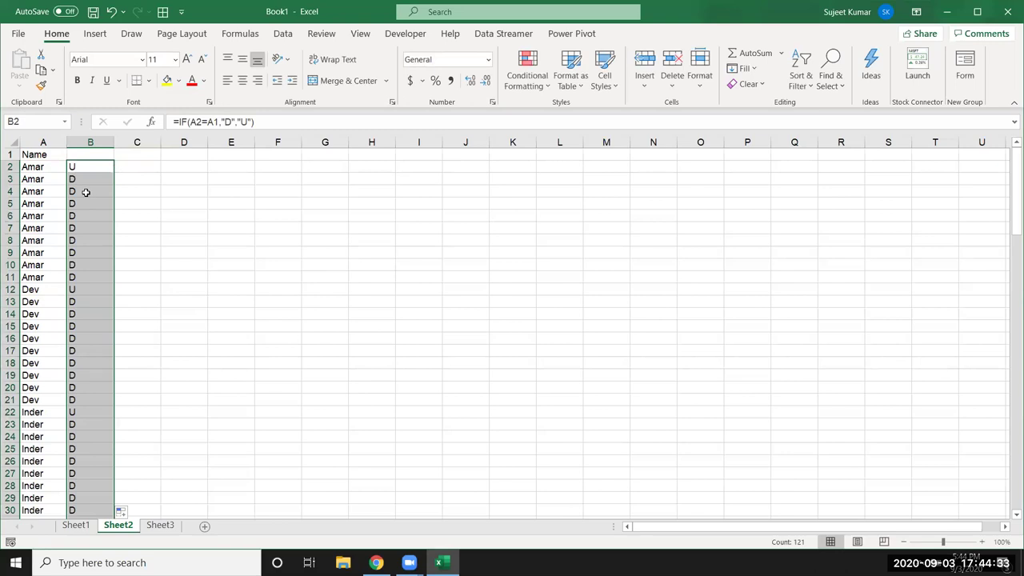
Correct the flag formula in B3 and refill the whole of column B with it.
click(83, 182)
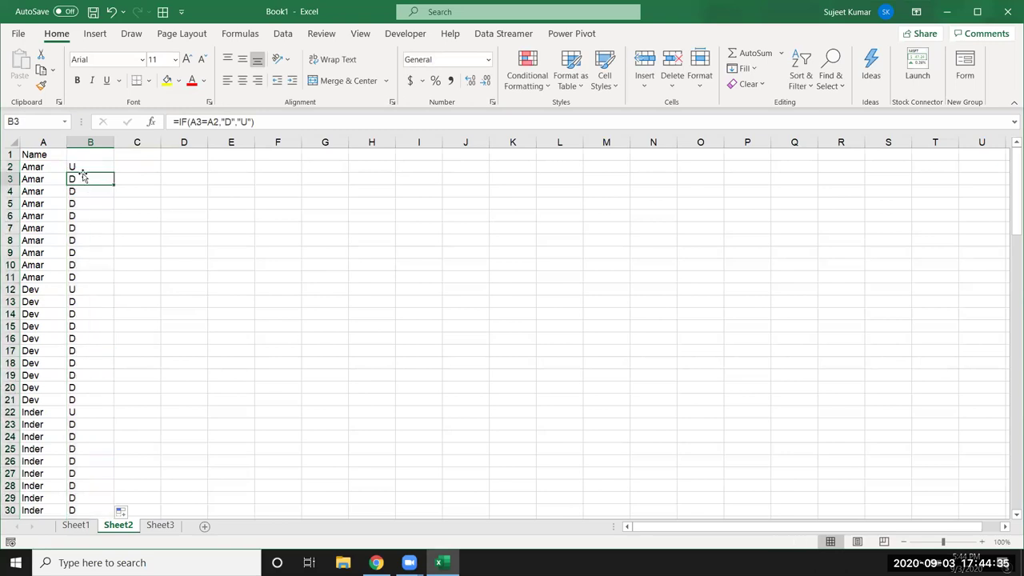
double_click(80, 179)
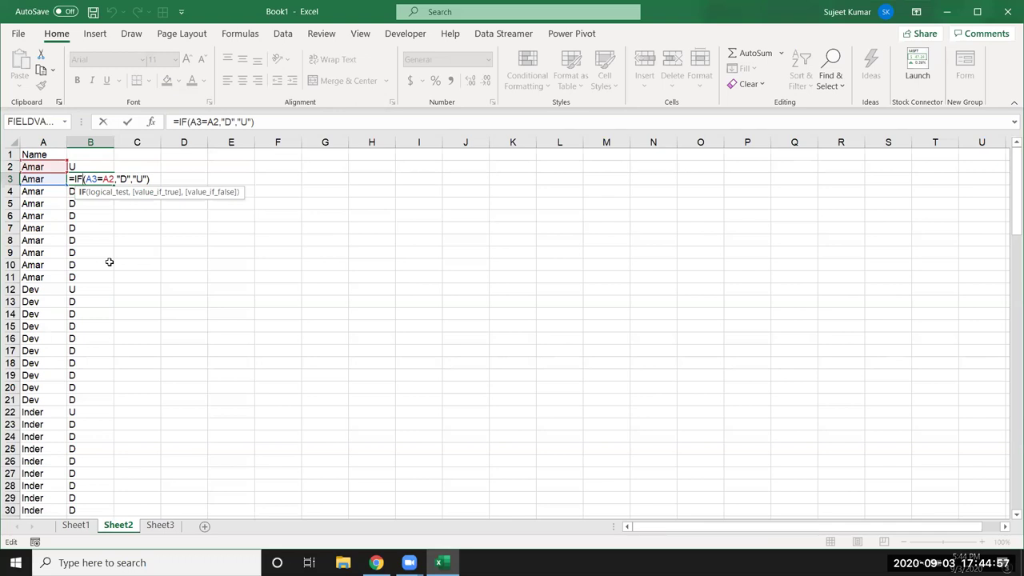
key(Return)
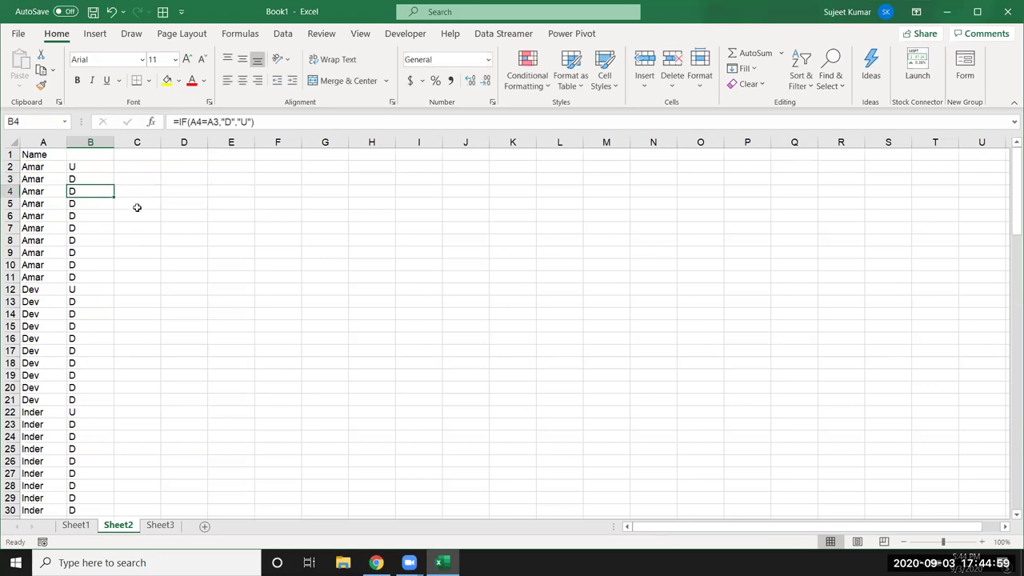
click(109, 180)
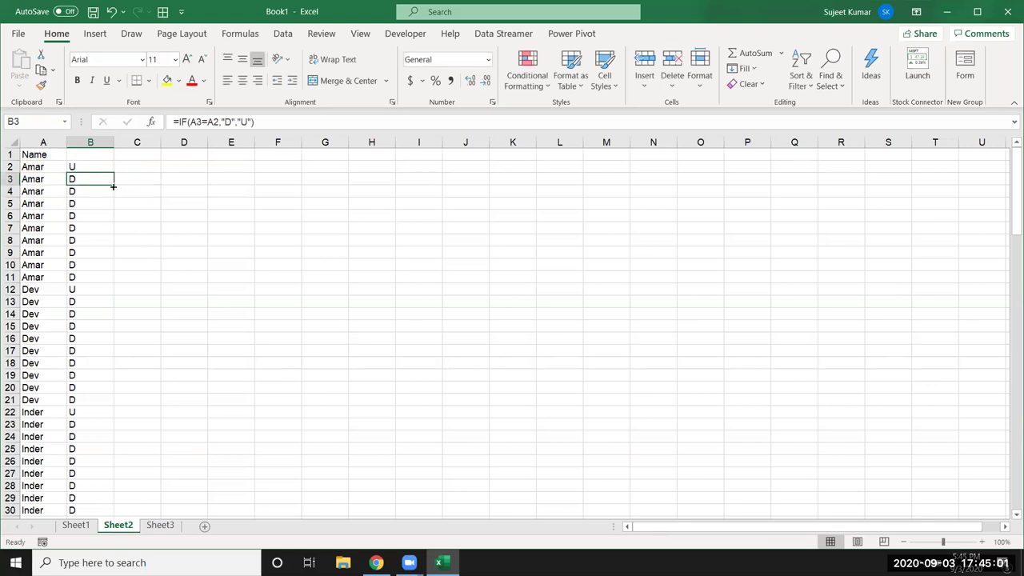
double_click(113, 187)
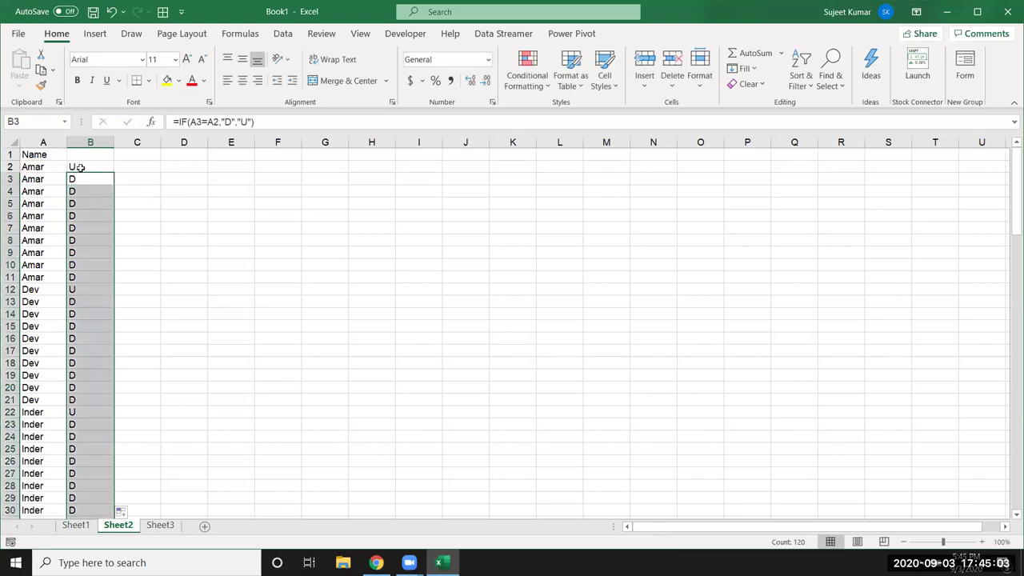
click(80, 167)
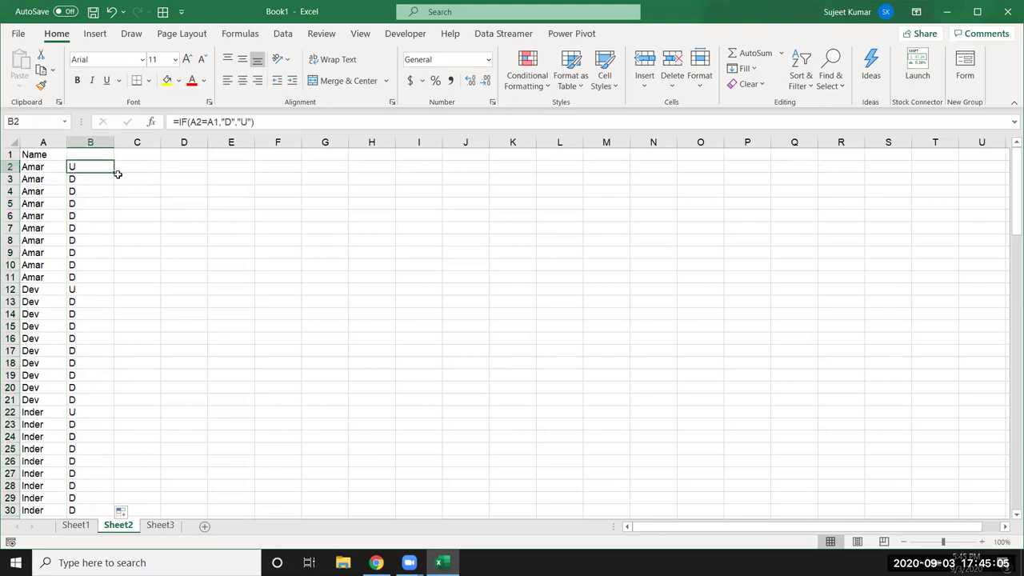
click(120, 168)
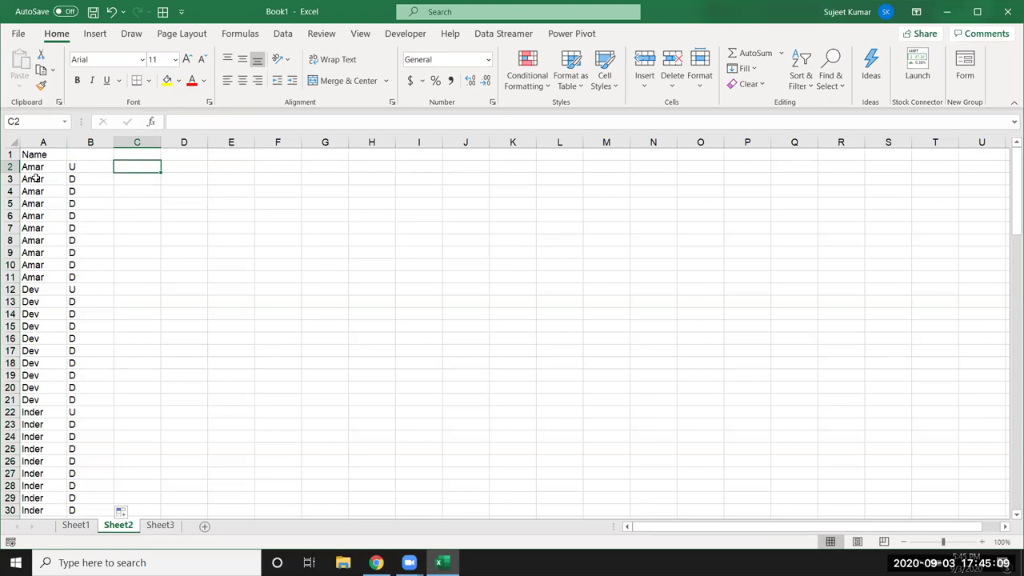
Type sample numbers 1, 2, 3 in column C, then delete them.
text(1)
key(Return)
text(2)
key(Return)
text(3)
key(Return)
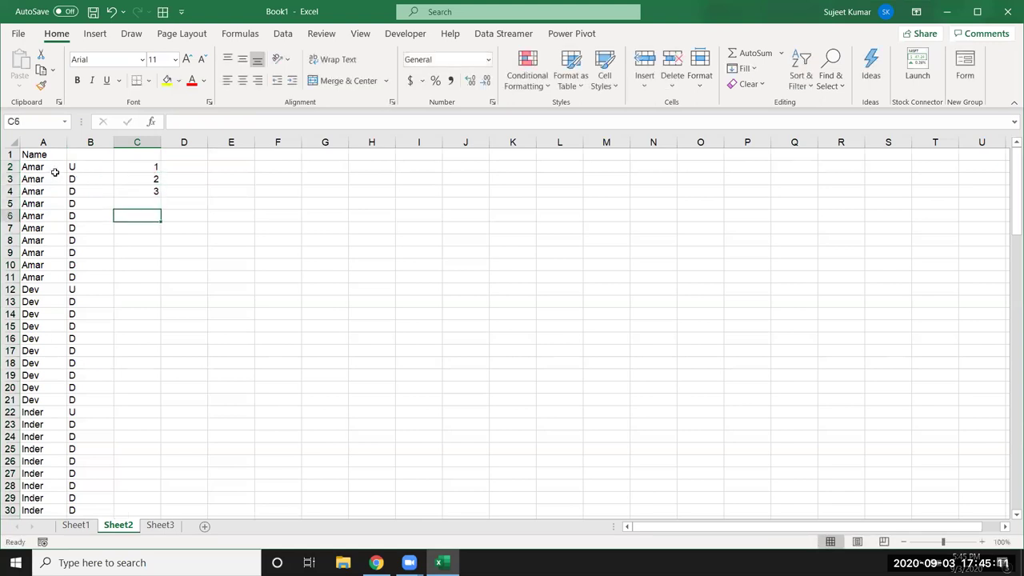
drag(156, 166, 155, 195)
key(Delete)
key(Up)
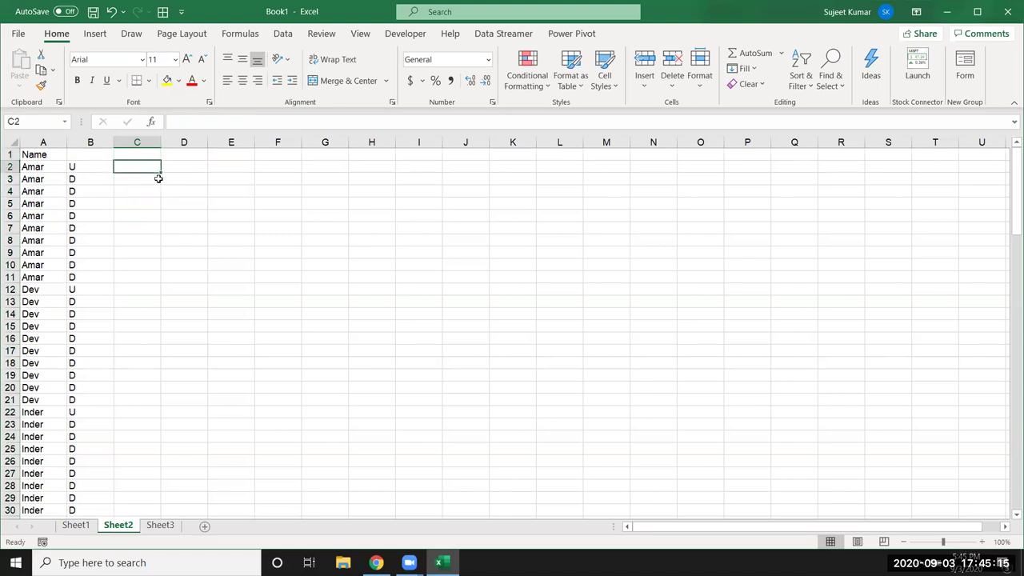
Enter =IF(A2=A1,C1+1,1) in C2 and fill it down column C.
text(=if()
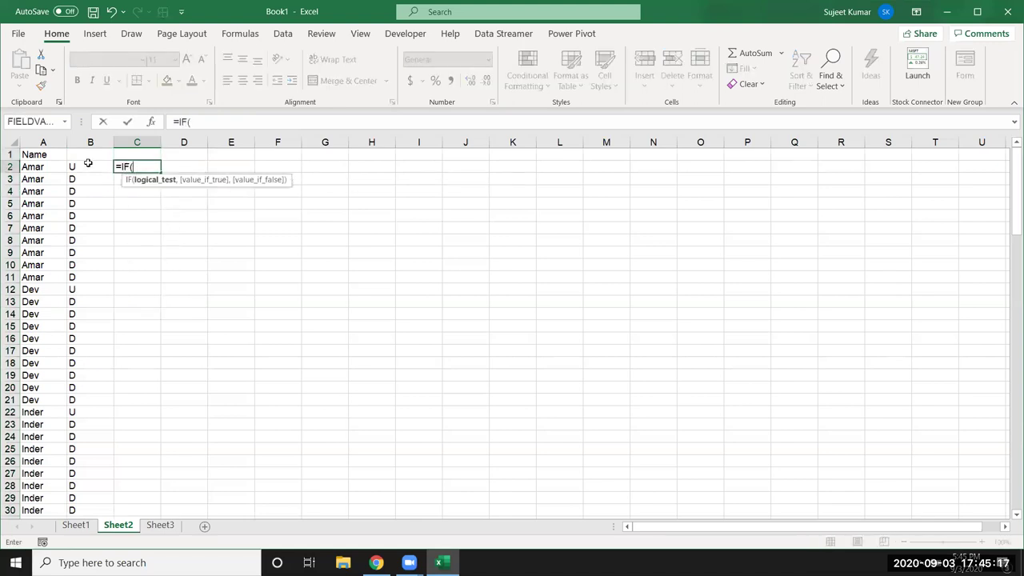
click(44, 169)
text(=)
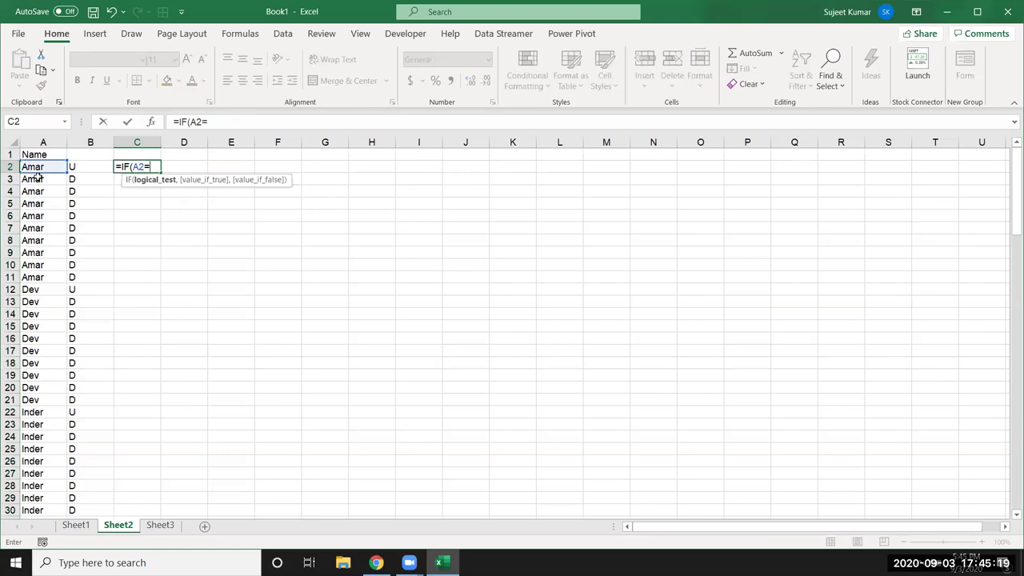
click(37, 155)
text(,)
key(Up)
text(+ ,1,1)
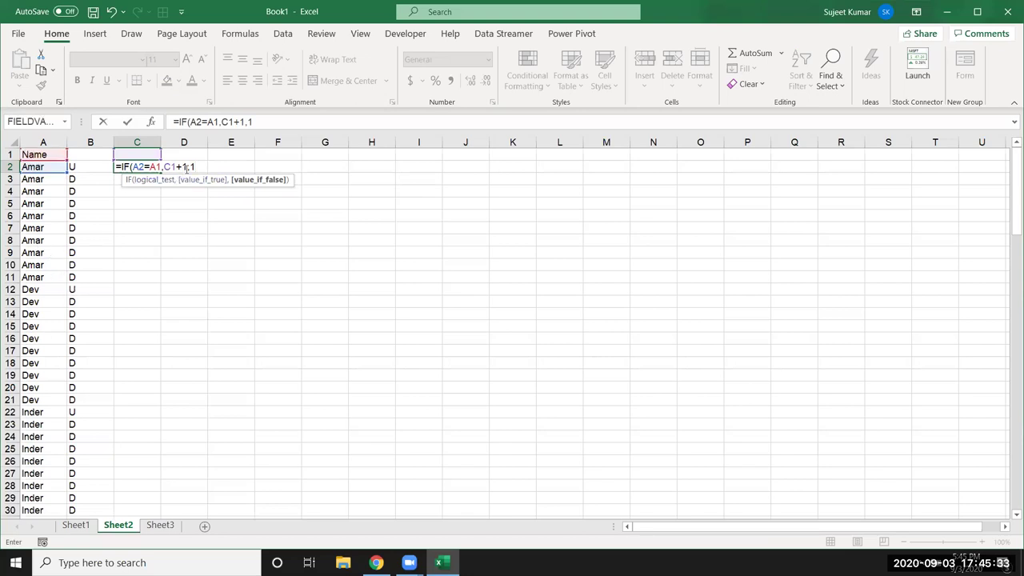
key(Return)
click(130, 164)
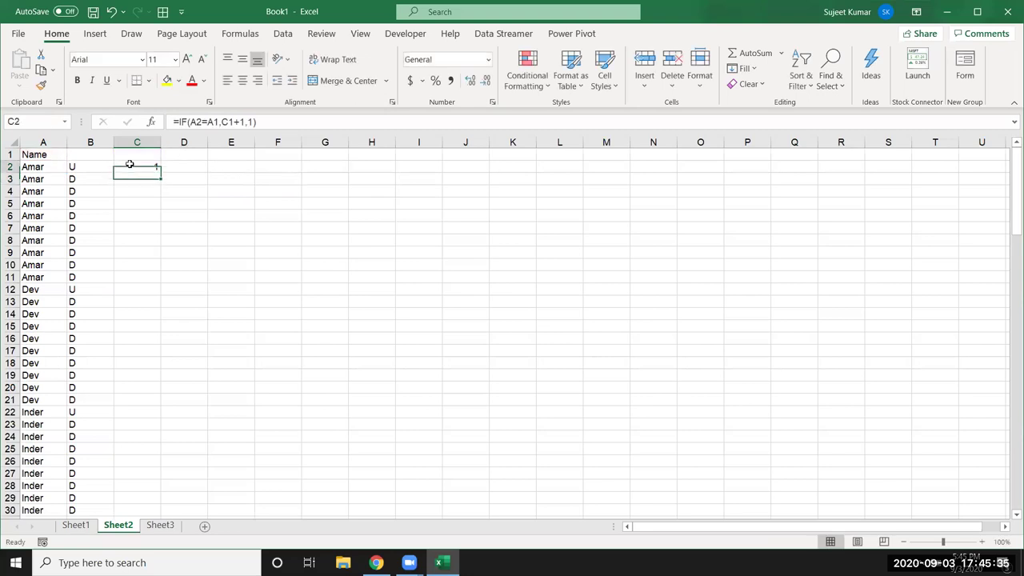
double_click(159, 171)
Check C3's formula and review the counts, selecting the ten Amar rows.
click(136, 180)
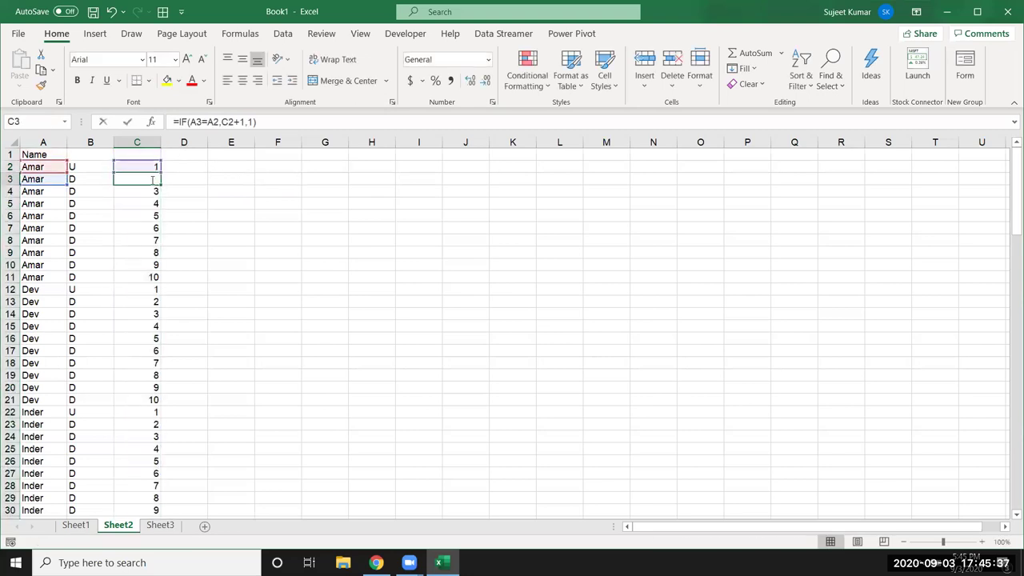
key(F2)
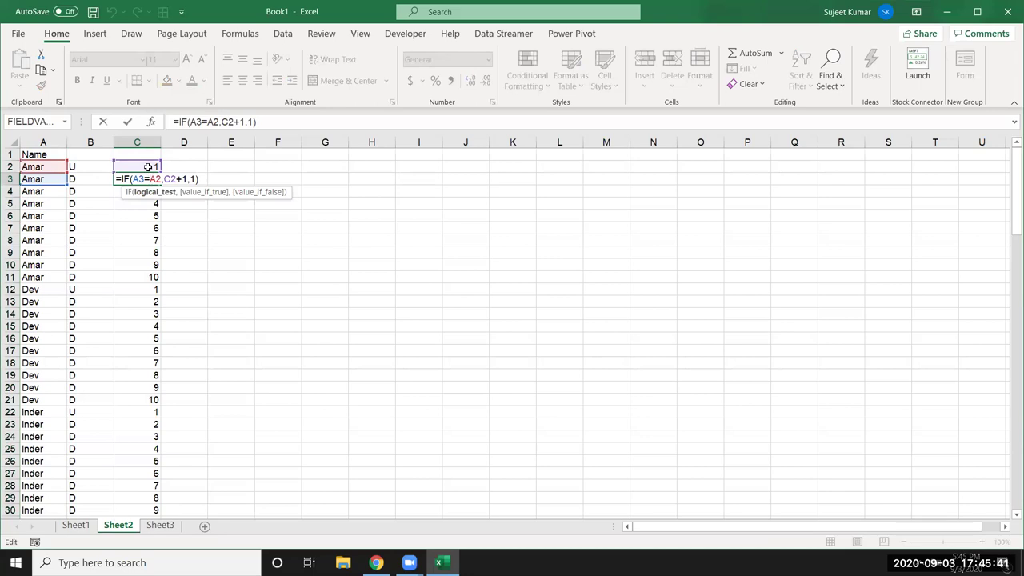
key(Return)
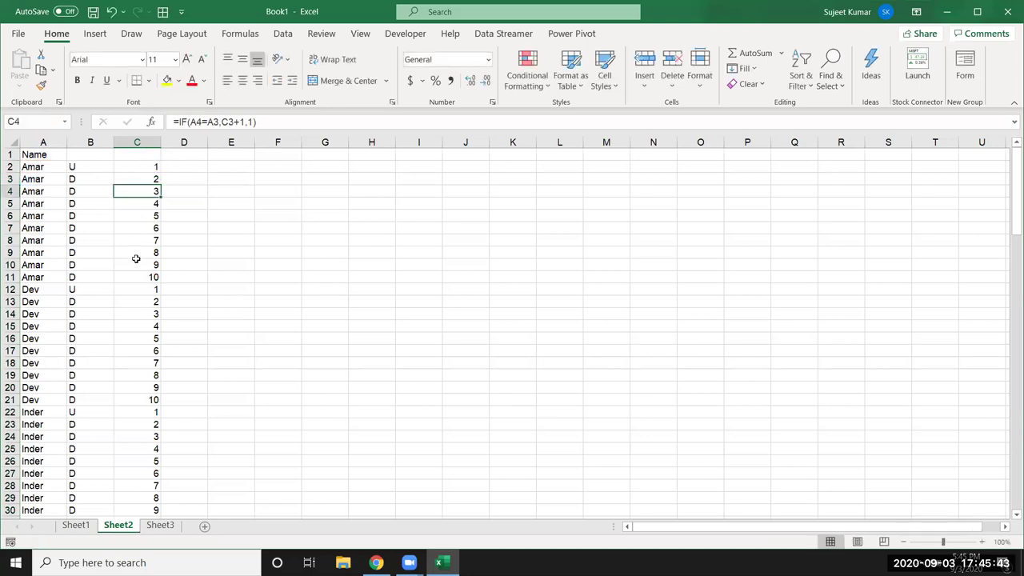
drag(140, 272, 140, 182)
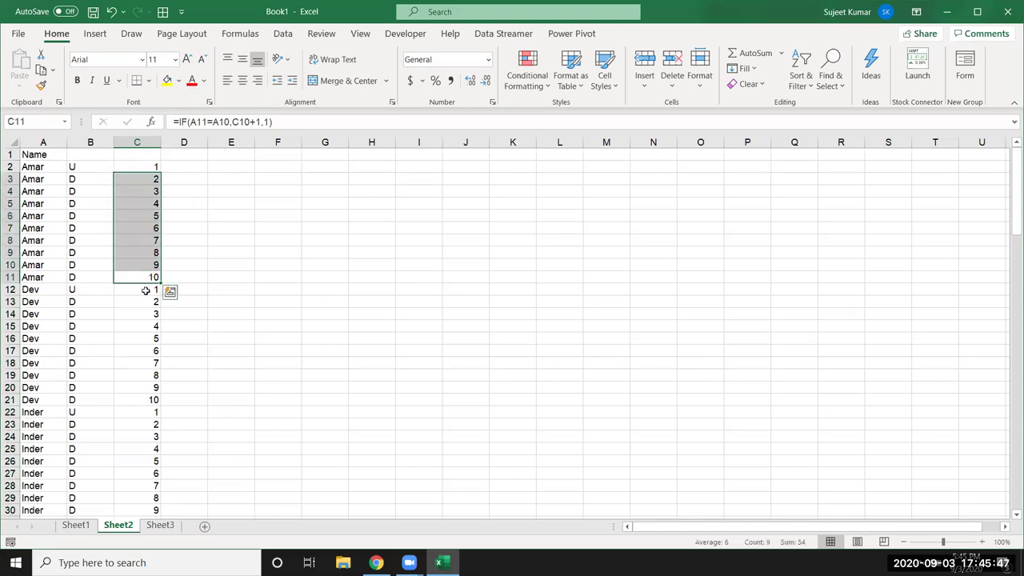
scroll(136, 312, down, 3)
scroll(127, 329, down, 5)
scroll(126, 329, down, 8)
scroll(126, 330, down, 5)
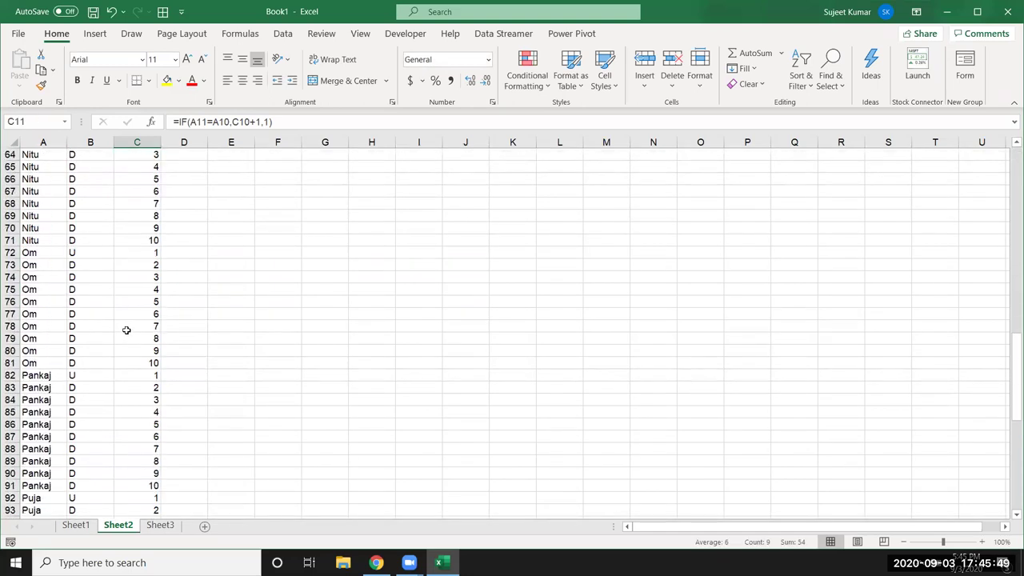
scroll(127, 329, down, 8)
scroll(126, 329, down, 1)
scroll(125, 330, down, 4)
scroll(124, 329, up, 5)
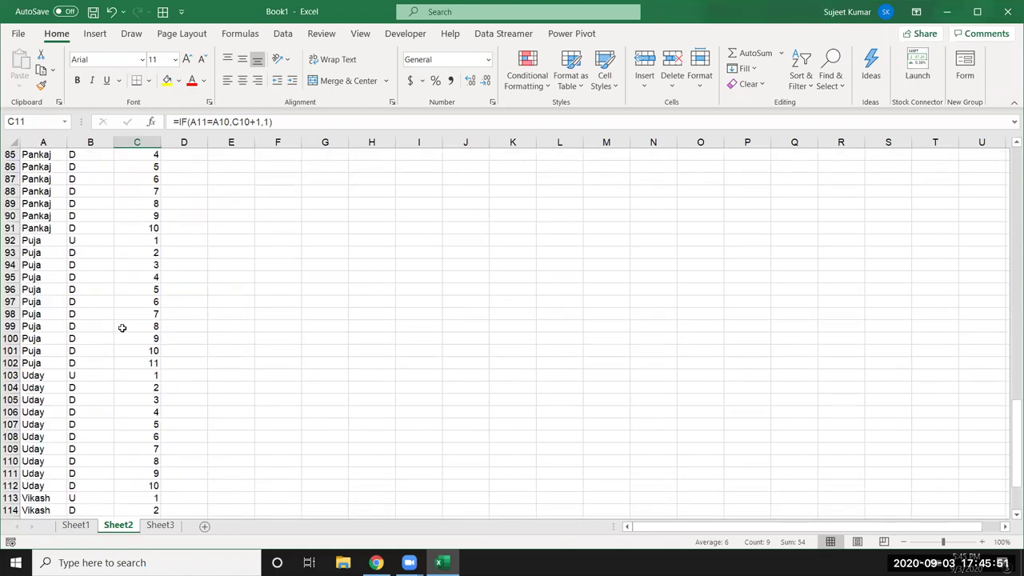
scroll(123, 329, up, 12)
scroll(123, 328, up, 7)
scroll(120, 327, up, 9)
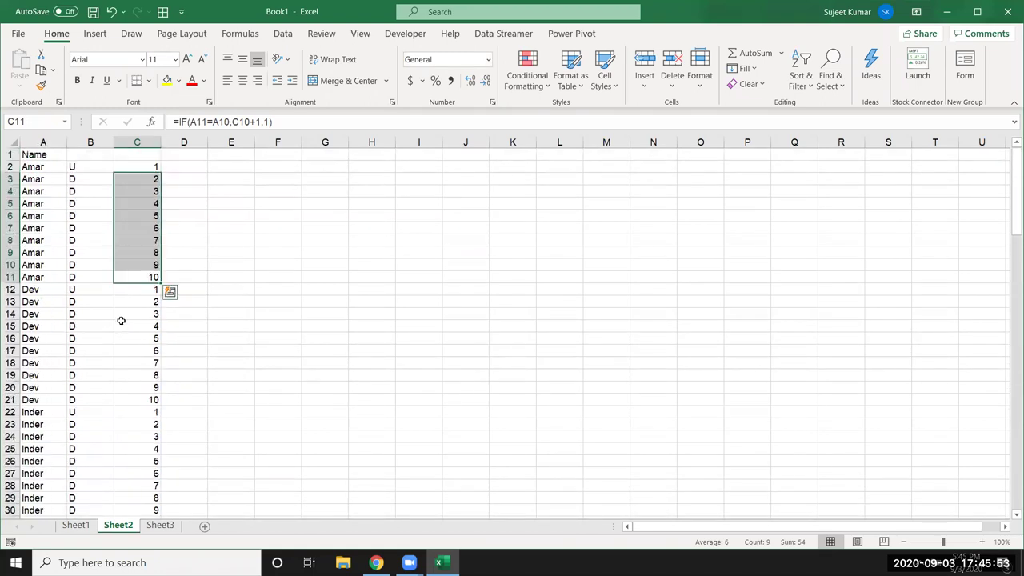
click(38, 166)
drag(40, 179, 49, 273)
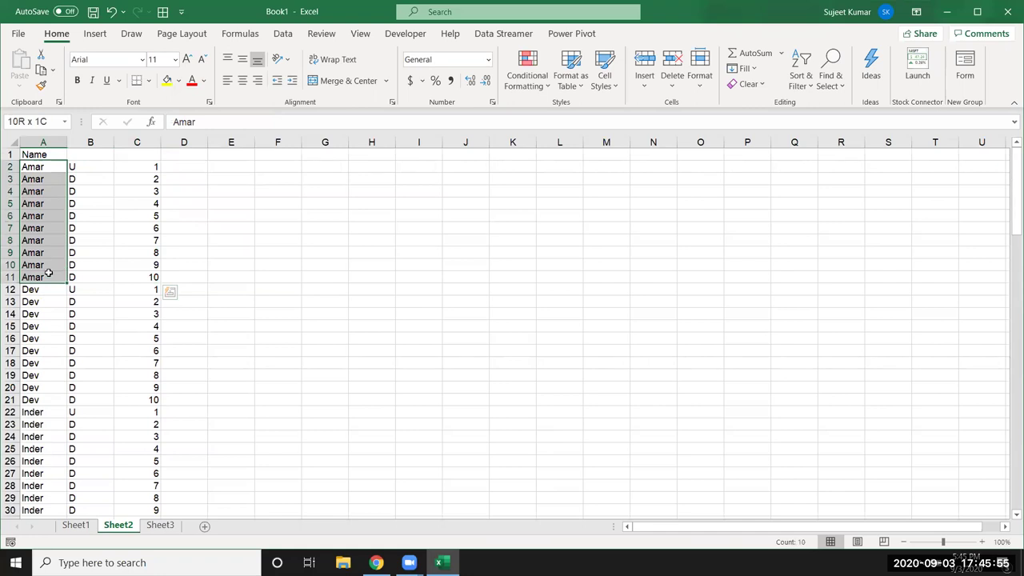
click(176, 167)
Enter =IF(A2=A1,D1,D1+1) in D2 and fill it down column D.
text(=i)
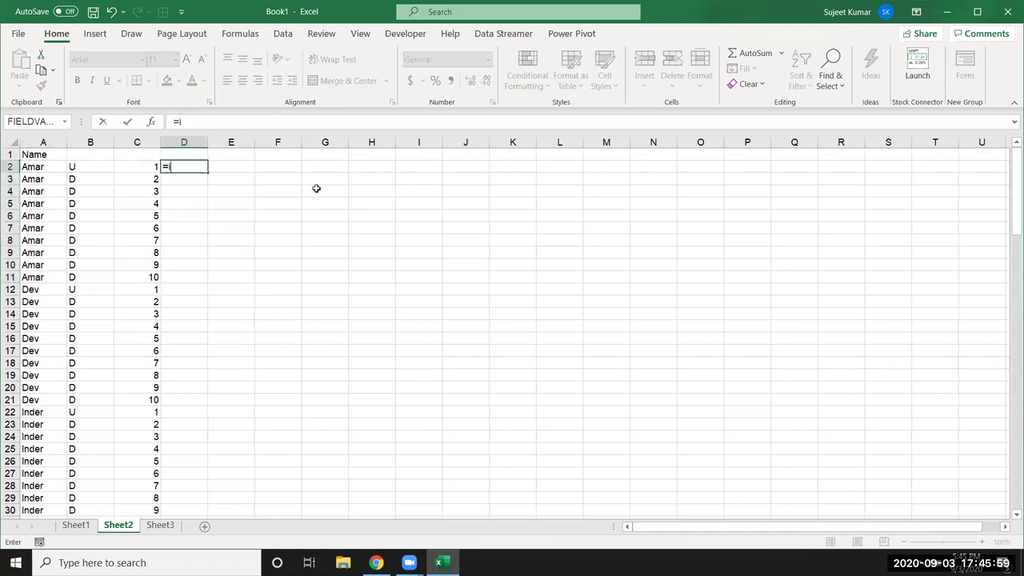
text(f()
click(44, 166)
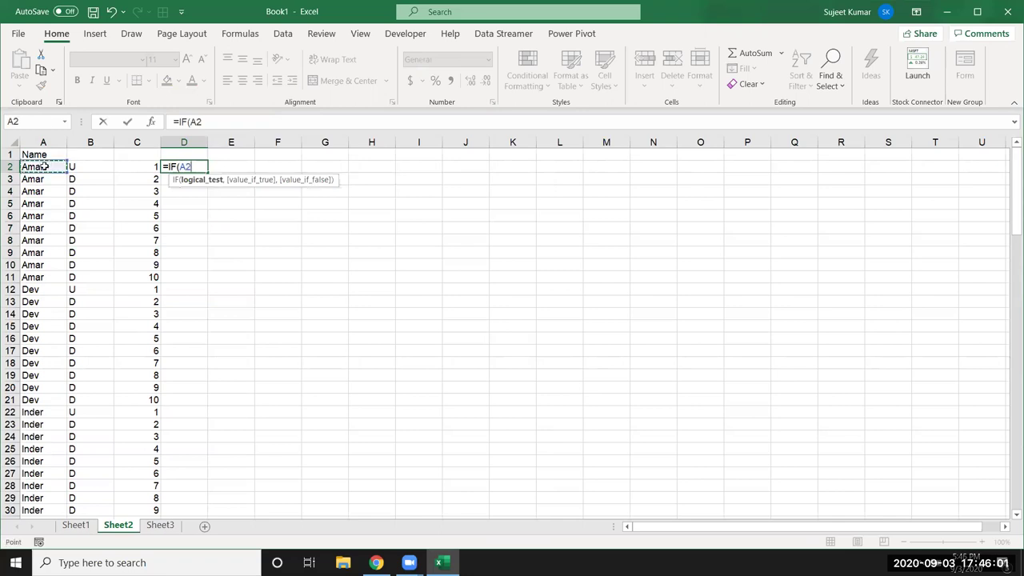
text(=)
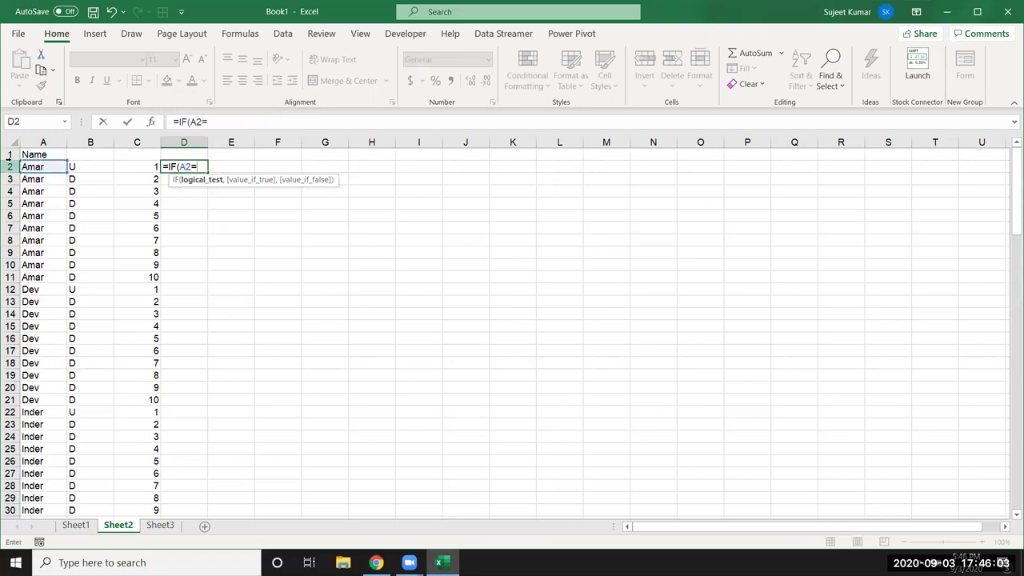
click(26, 154)
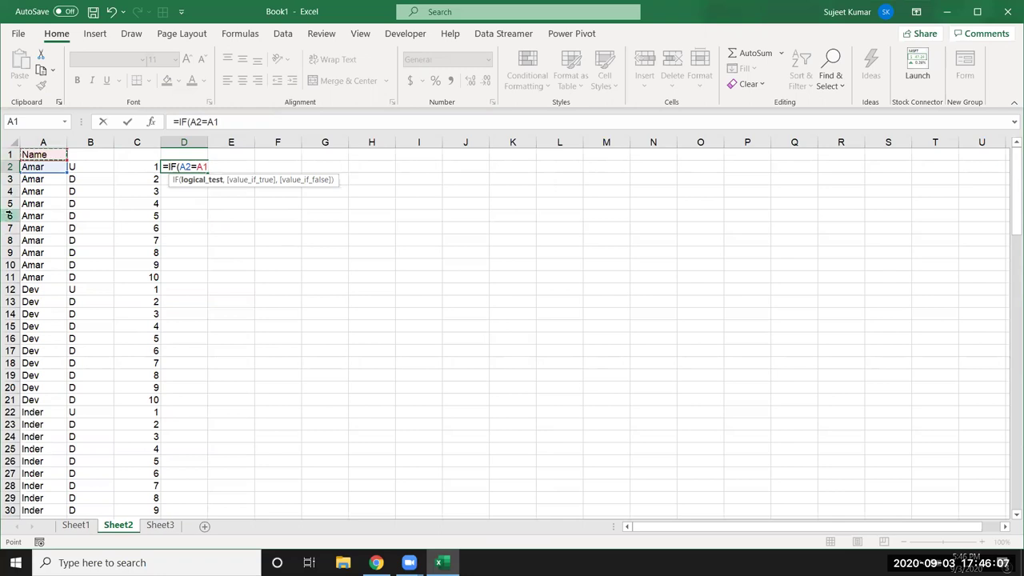
text(,)
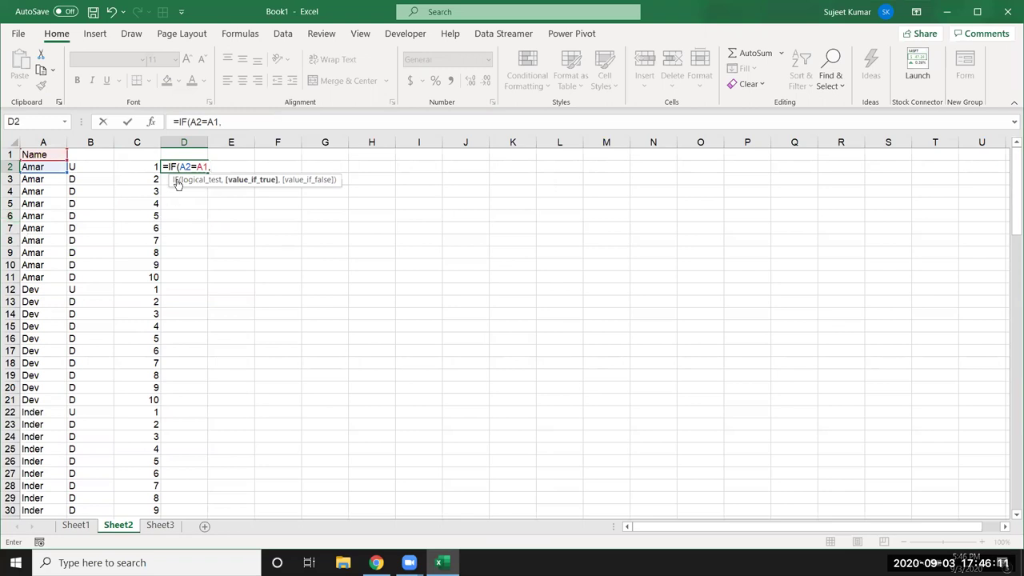
click(180, 153)
text(,)
click(180, 154)
text(+1)
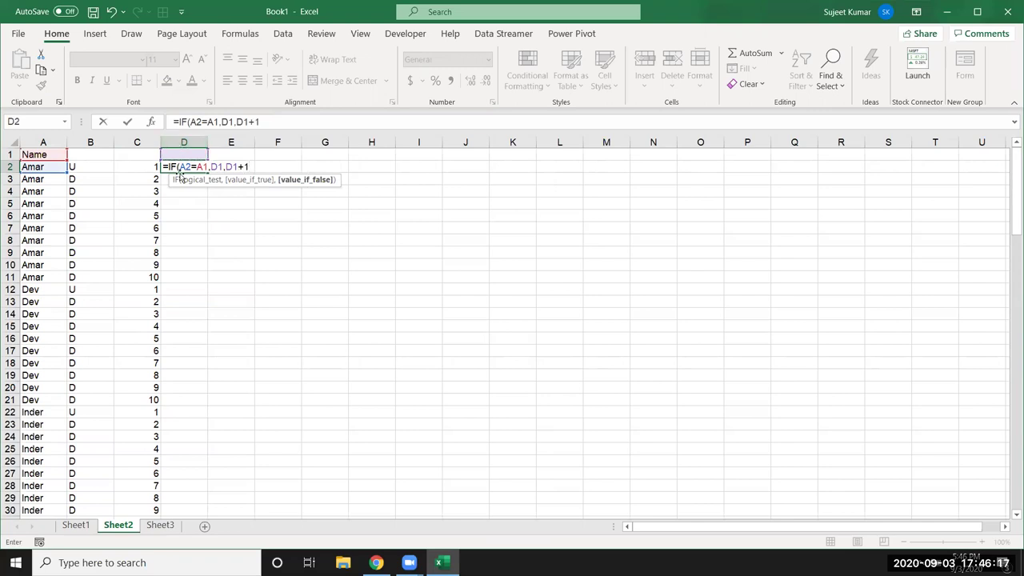
key(Left)
key(Left)
drag(226, 166, 248, 167)
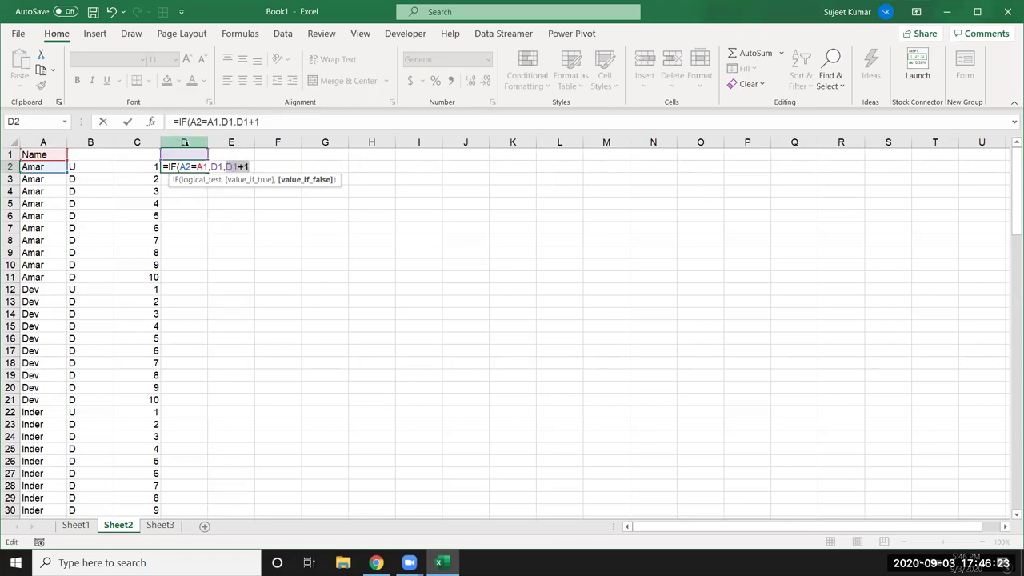
key(Return)
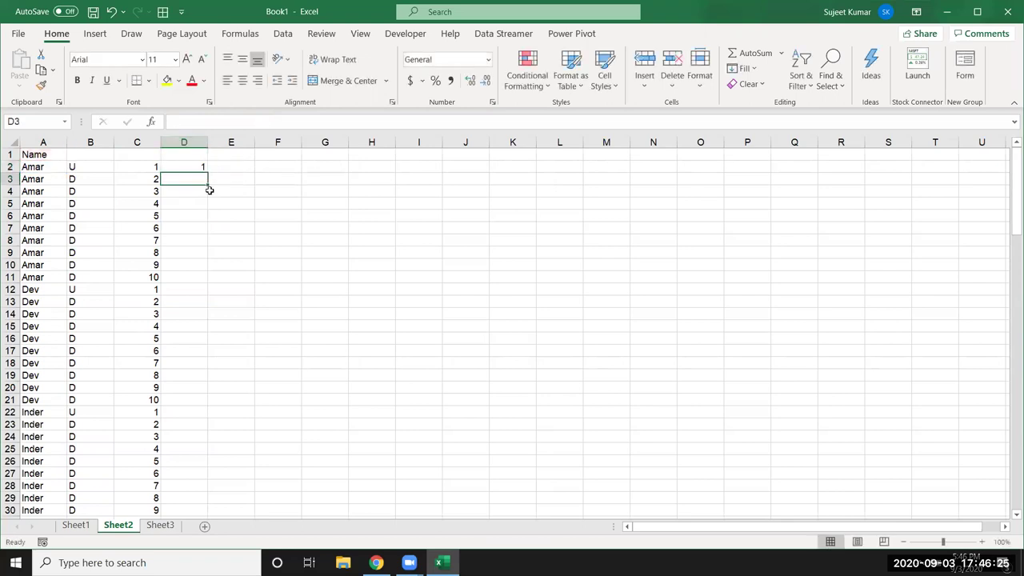
click(201, 166)
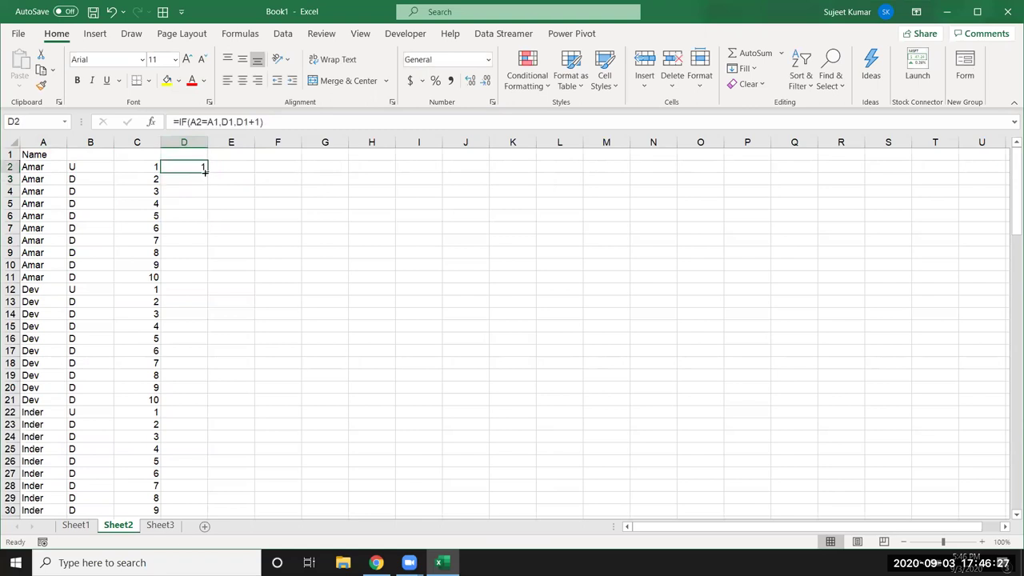
double_click(207, 172)
Scroll through the group numbers from 1 (Amar) to 12 (Vikash), then select the Amar rows.
scroll(202, 324, down, 5)
scroll(202, 327, down, 10)
scroll(202, 327, down, 3)
scroll(199, 324, down, 5)
scroll(195, 320, down, 5)
scroll(191, 324, down, 4)
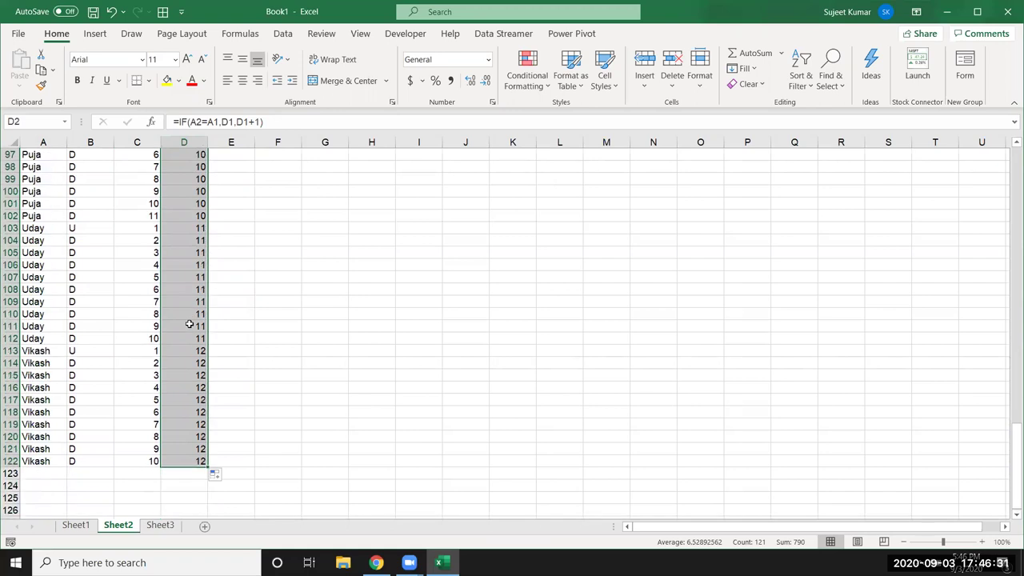
scroll(189, 324, up, 1)
scroll(189, 324, up, 10)
scroll(189, 324, up, 6)
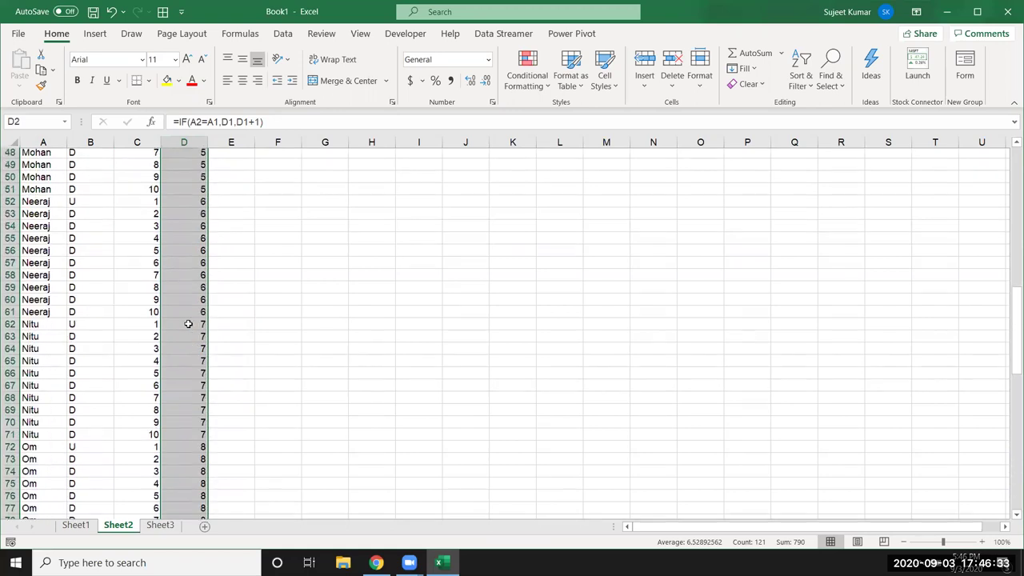
scroll(189, 324, up, 11)
scroll(189, 324, up, 5)
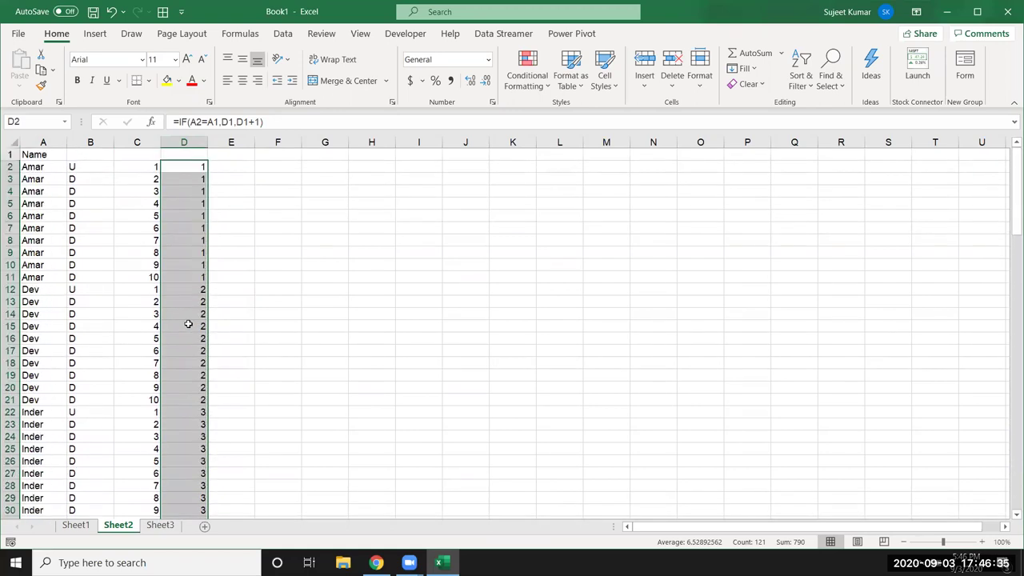
drag(49, 169, 43, 278)
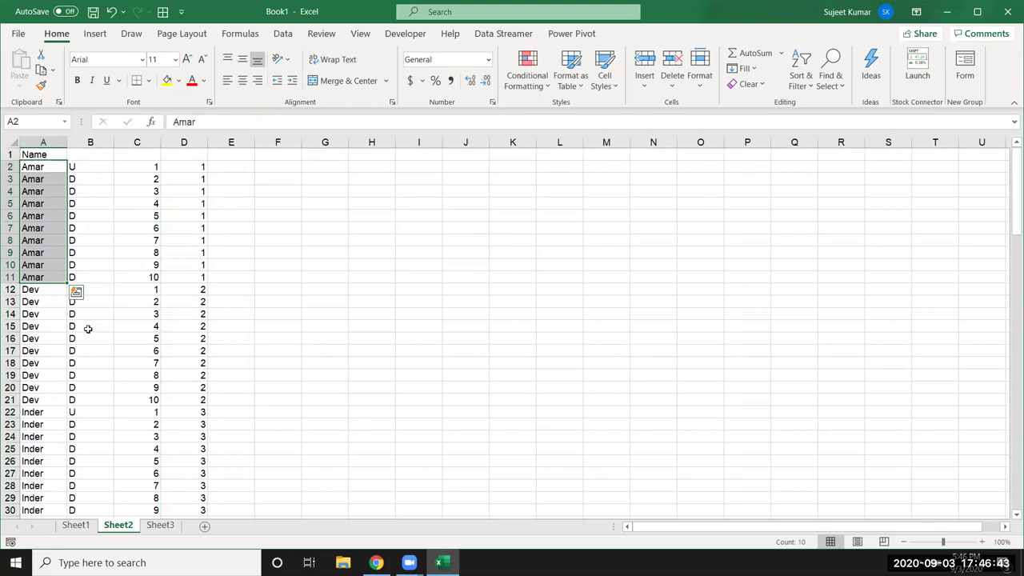
On Sheet3, type the headers ID and Name in A1:B1.
click(159, 525)
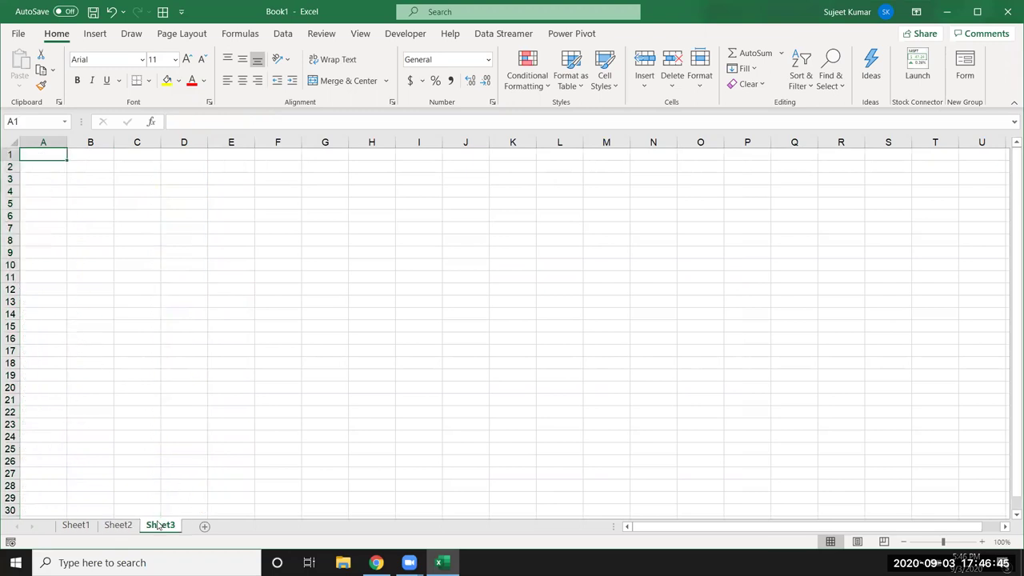
text(S)
text(r)
key(BackSpace)
key(BackSpace)
text(ID)
key(Tab)
text(NAme)
key(Tab)
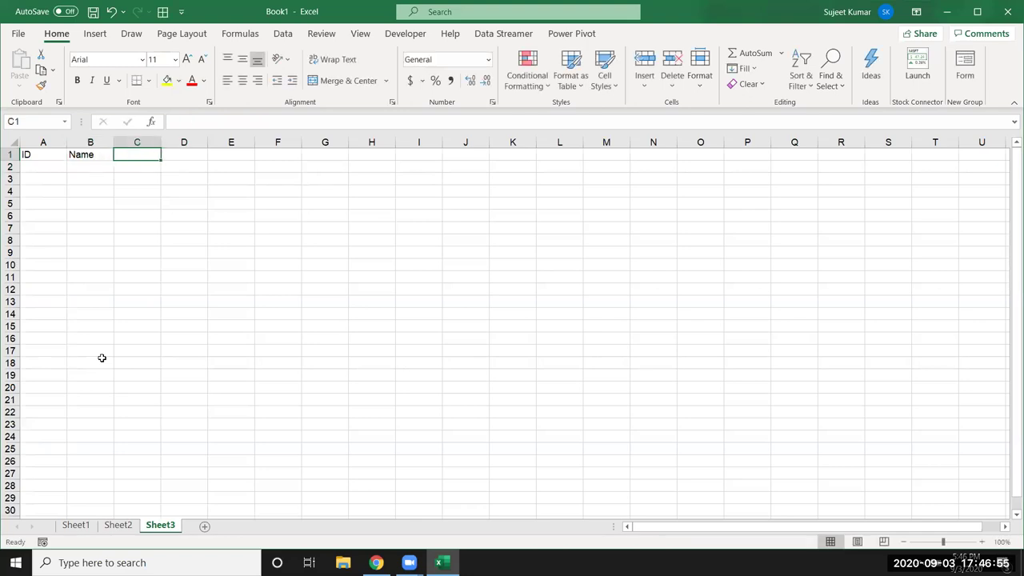
Enter ID 1 with Puja in row 2 and ID 2 with Dev in row 3.
click(32, 167)
text(1)
key(Tab)
text(Puja)
click(42, 180)
text(2)
key(Tab)
text(Dev)
key(Return)
Clear the typed ID 2 from A3 so it can be calculated instead.
key(Up)
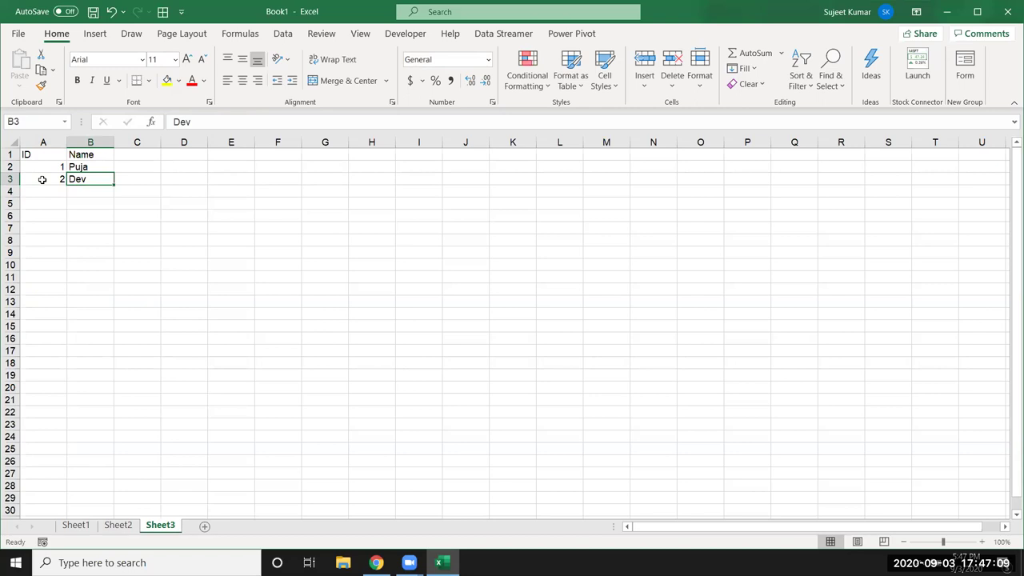
key(Up)
key(shift+Left)
key(shift+Right)
key(Left)
key(Down)
key(Delete)
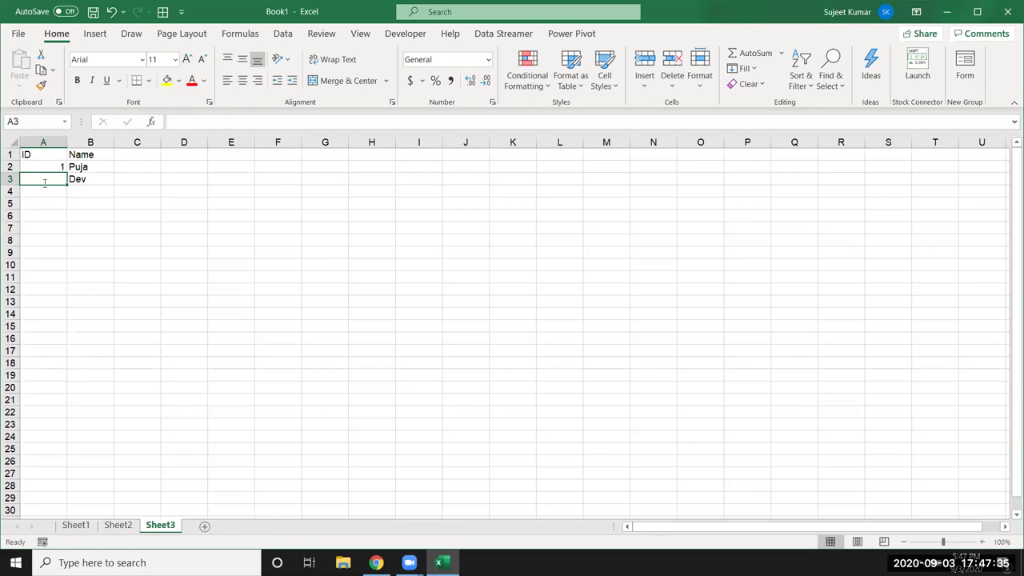
text(=if)
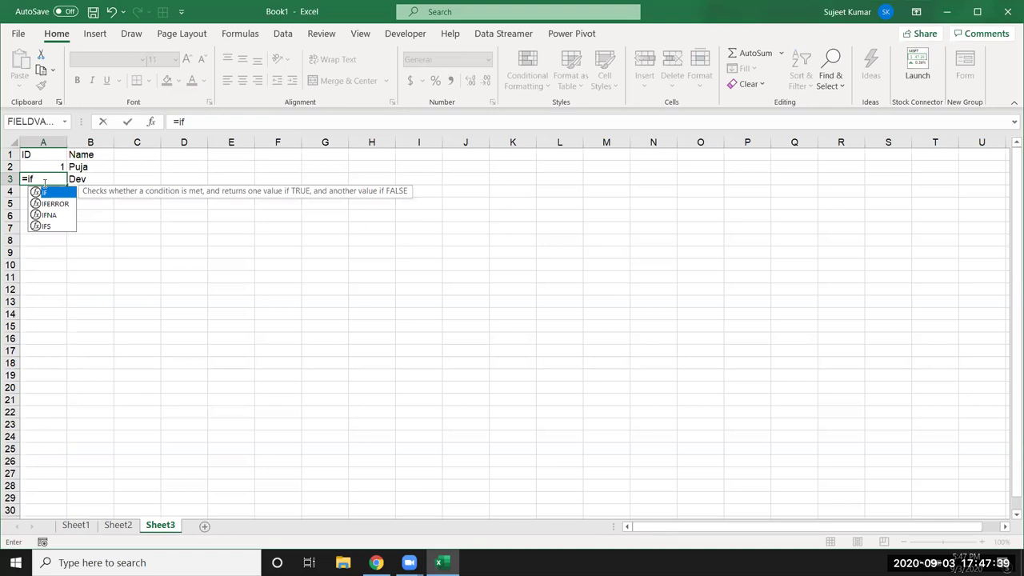
Enter =IF(B3>0,A2+1,"") in A3 so Dev's row shows ID 2.
key(Tab)
key(Right)
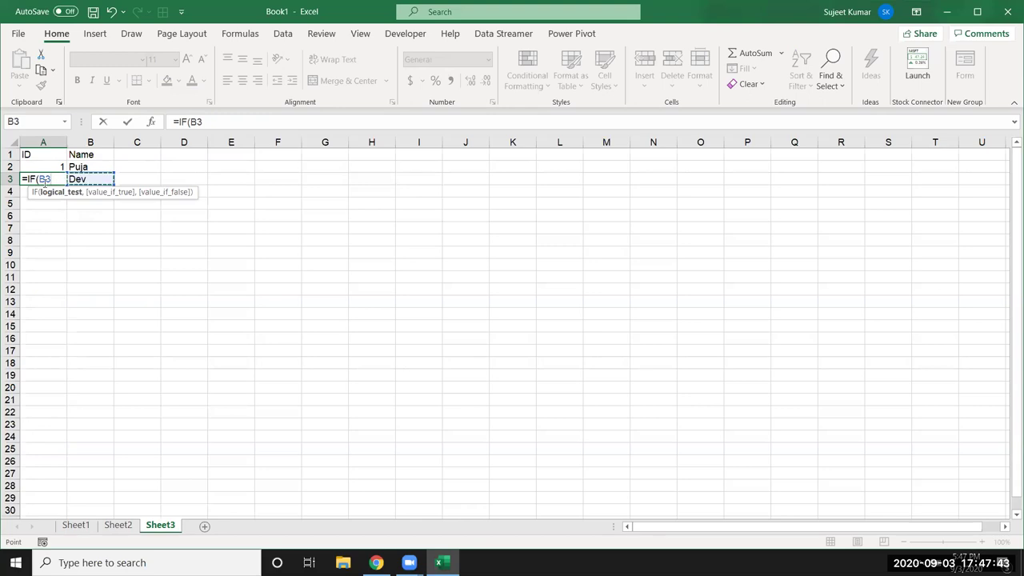
text(>0)
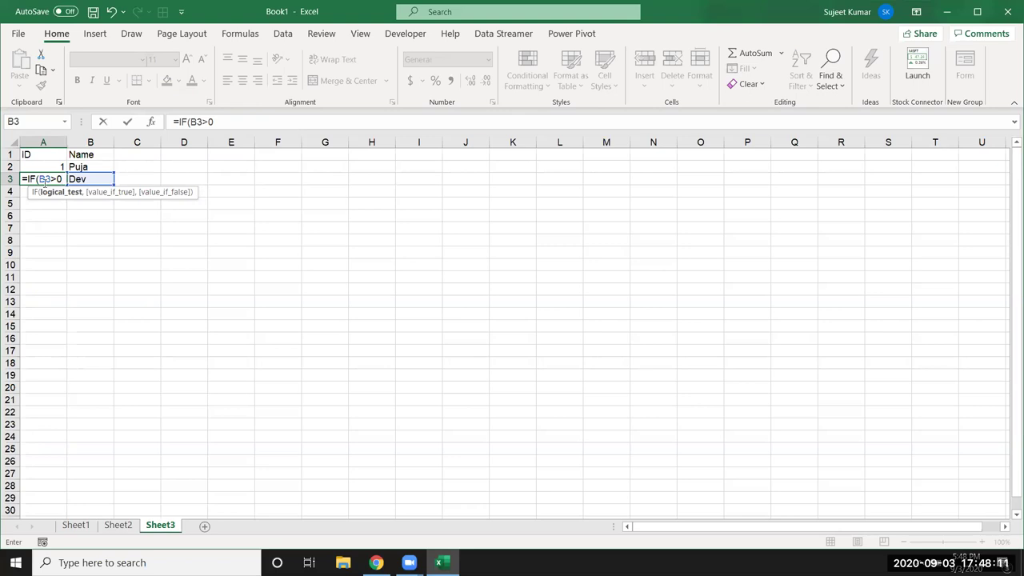
text(,)
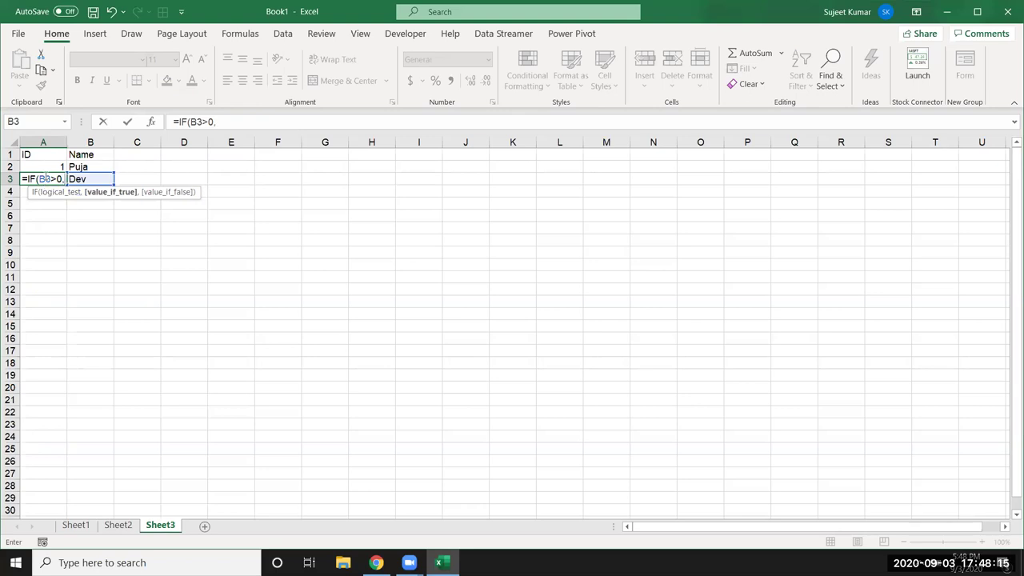
click(46, 167)
text(+1,"")
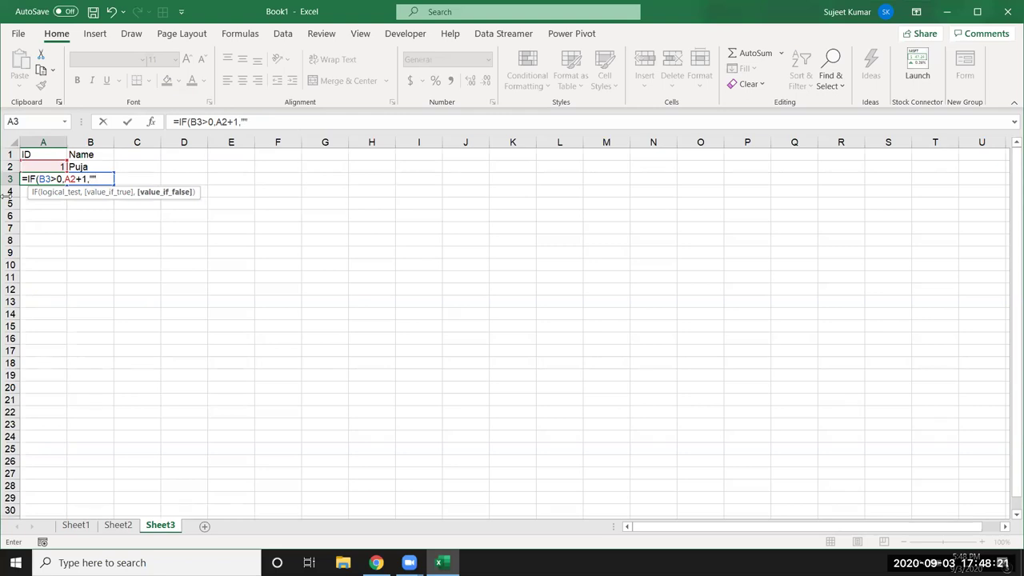
key(BackSpace)
text(")
key(Return)
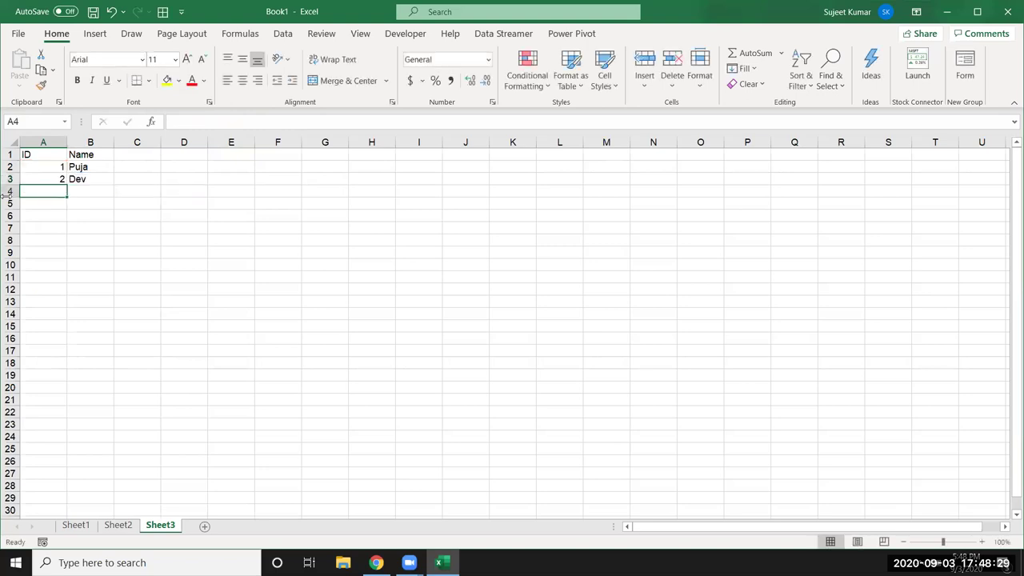
Copy the ID formula from A3 down column A to row 20.
drag(40, 177, 9, 389)
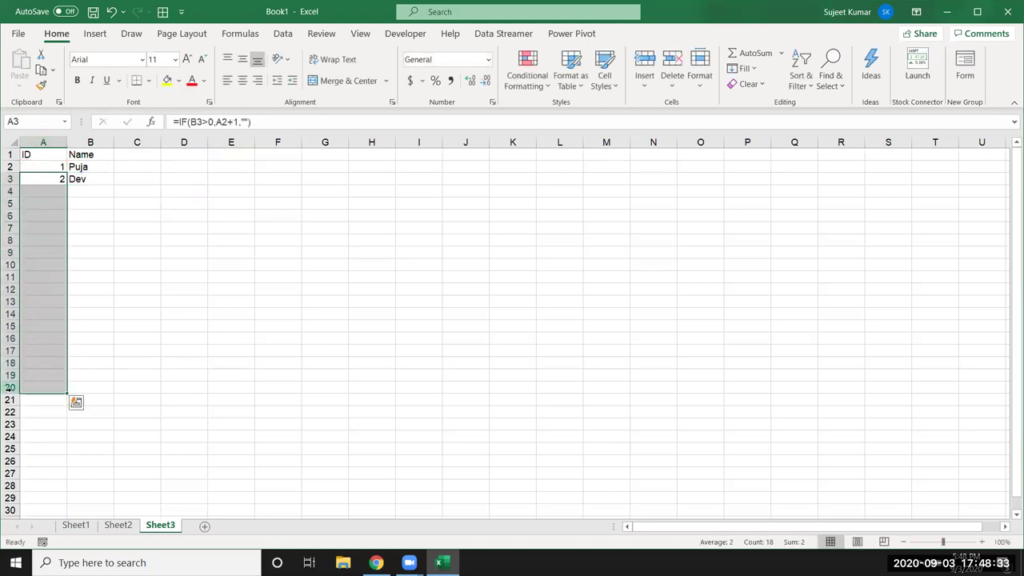
drag(63, 195, 48, 248)
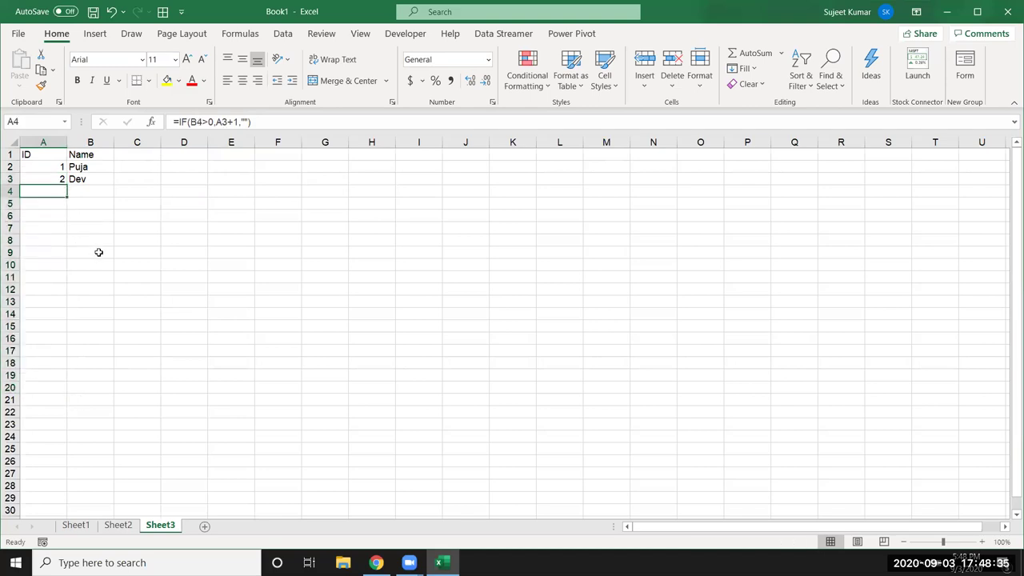
click(99, 252)
Enter Inder, Uday and Mohan in B4:B6, leave B7 blank, and add yogesh in B8.
click(90, 192)
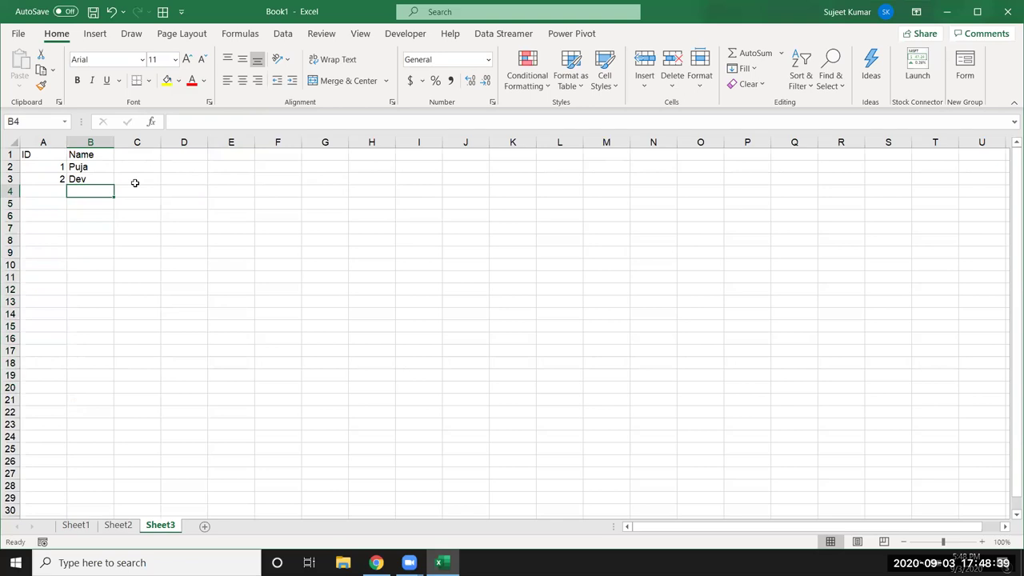
text(Inder)
key(Return)
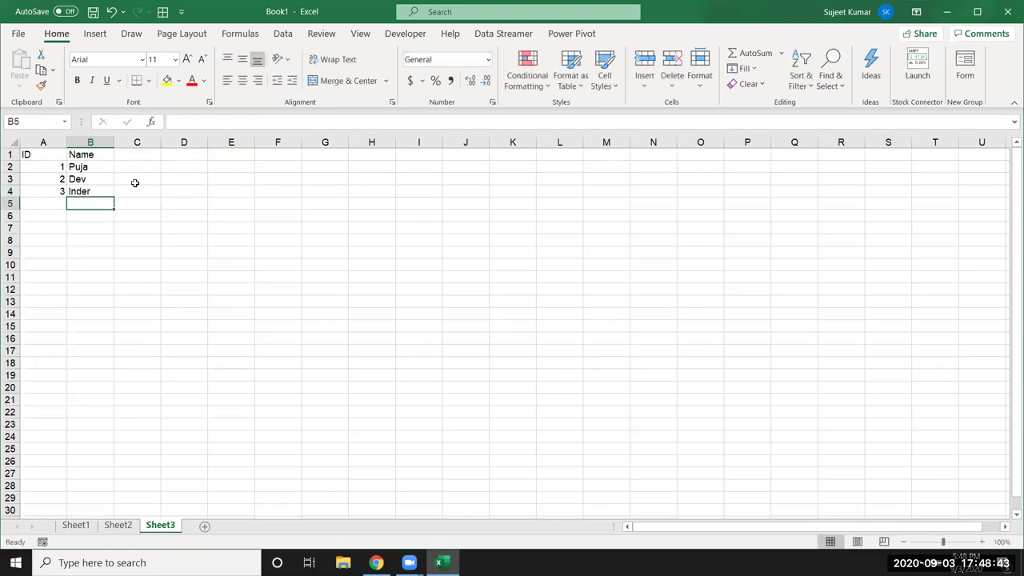
text(Uday)
key(Return)
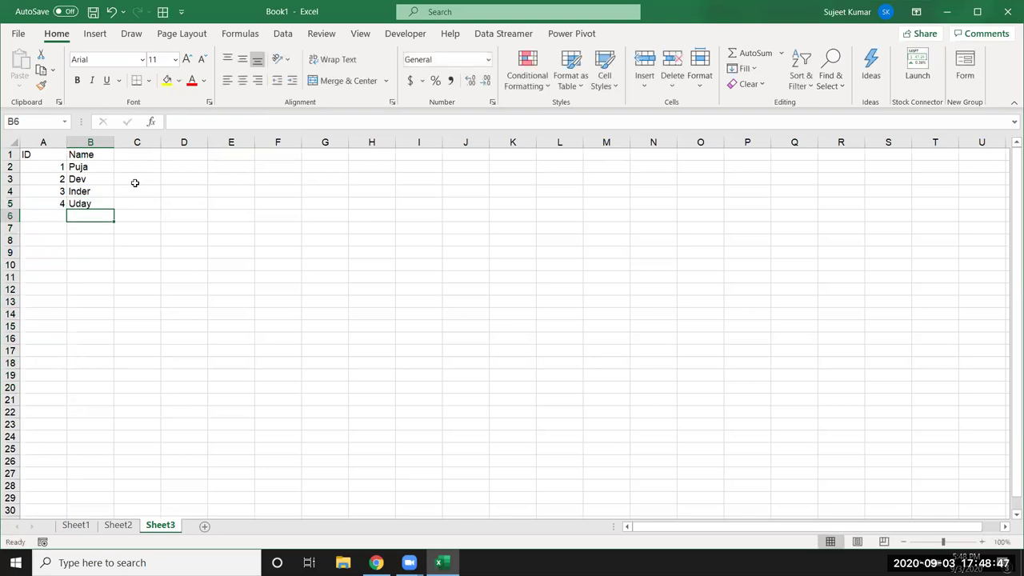
text(Mohan)
key(Return)
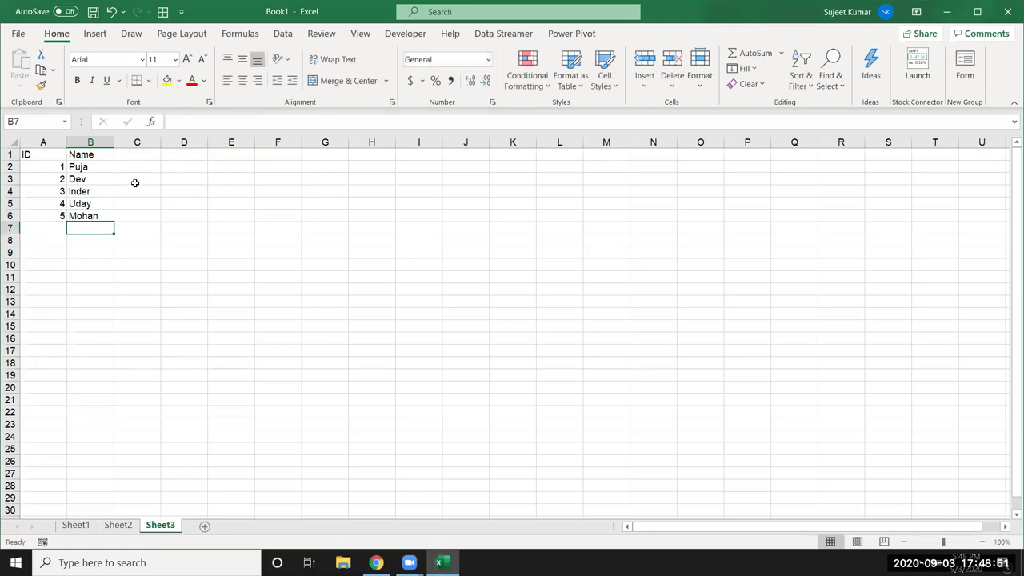
key(Down)
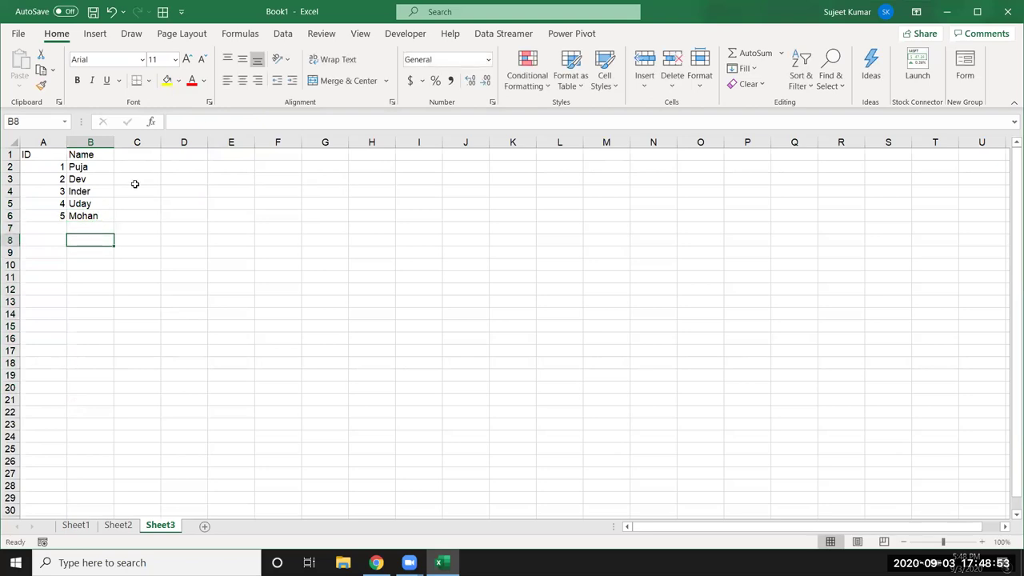
text(yoges)
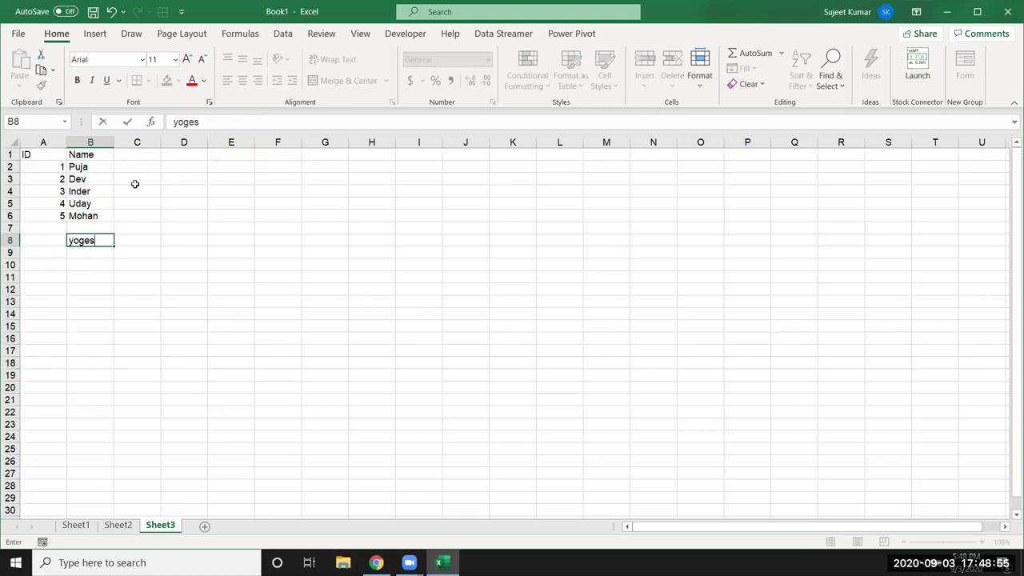
text(h)
key(Return)
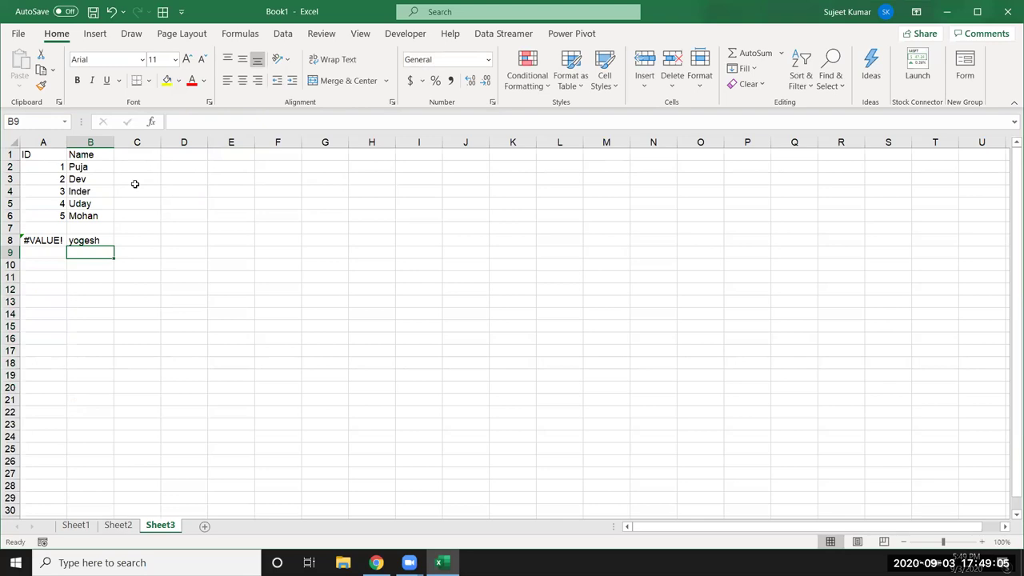
key(Right)
key(Right)
key(Right)
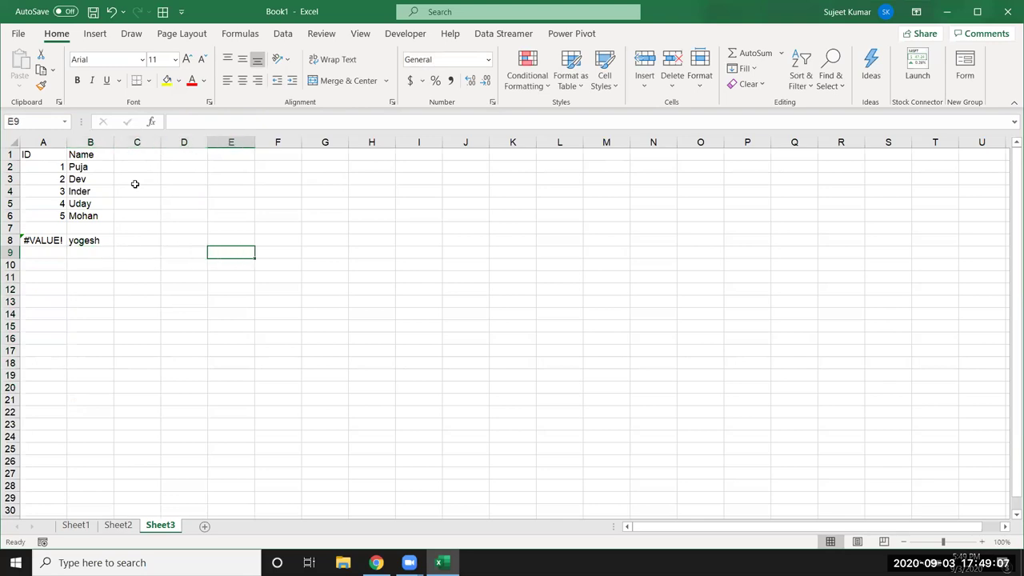
text(=)
key(Up)
text(+1)
key(ctrl+Return)
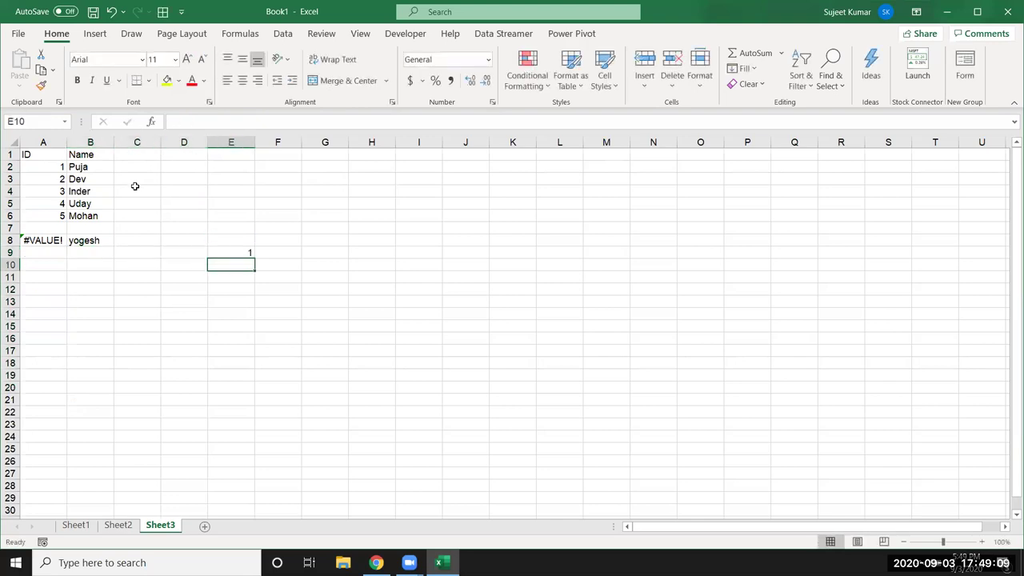
text(=E8*1)
key(Return)
key(Up)
key(Delete)
key(Left)
key(Left)
key(Left)
key(Left)
key(Up)
key(Up)
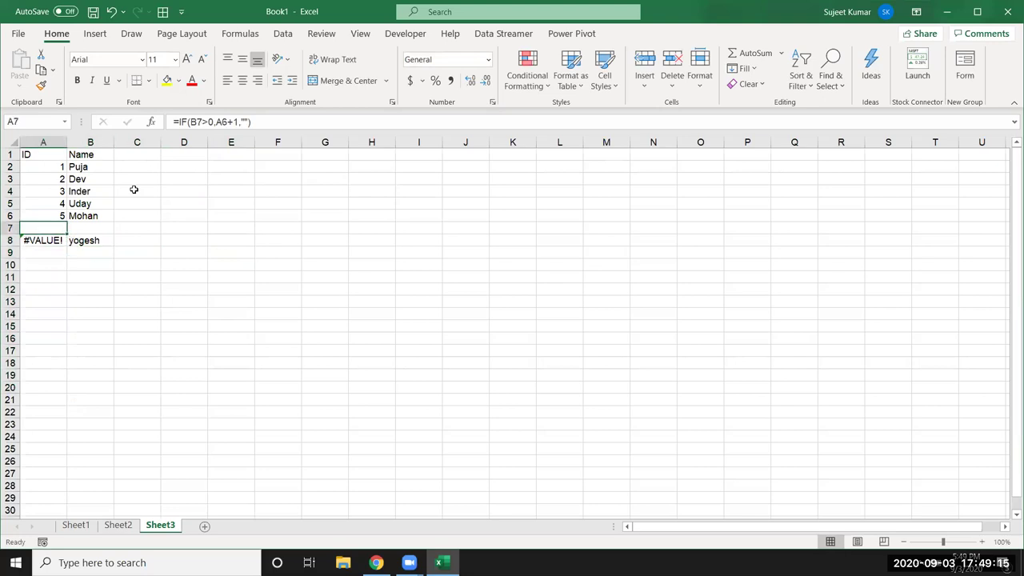
key(F2)
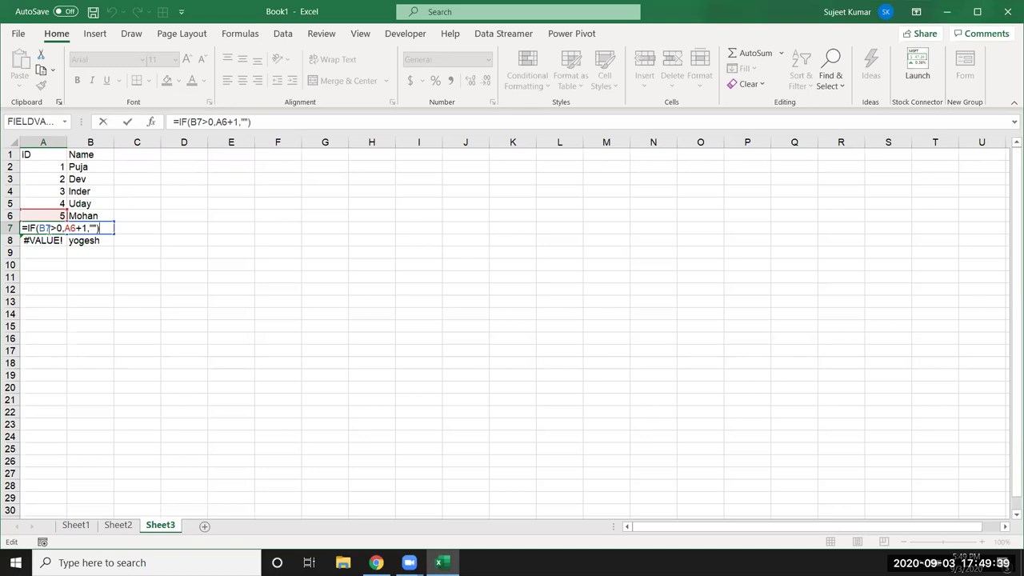
double_click(91, 228)
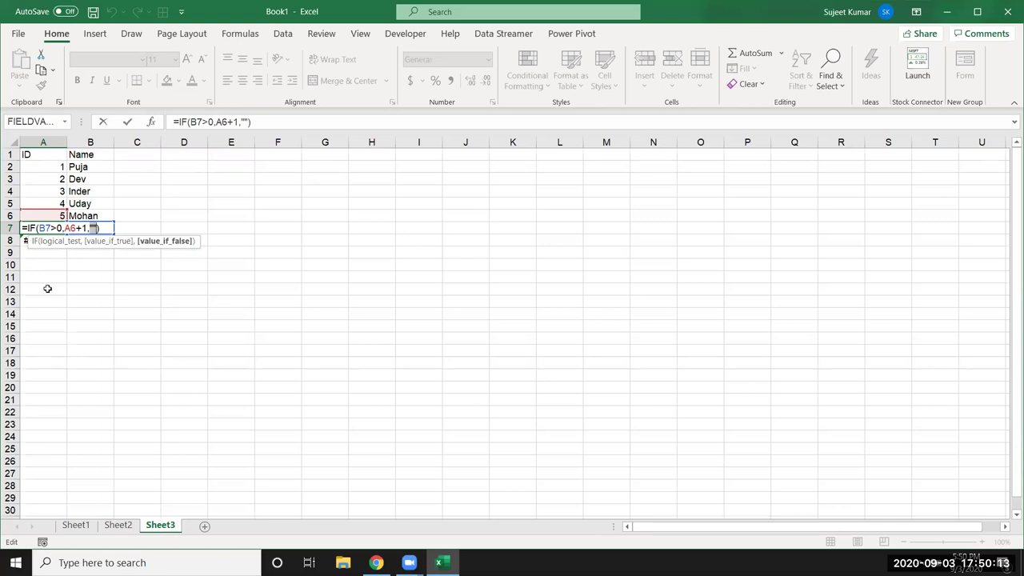
key(Return)
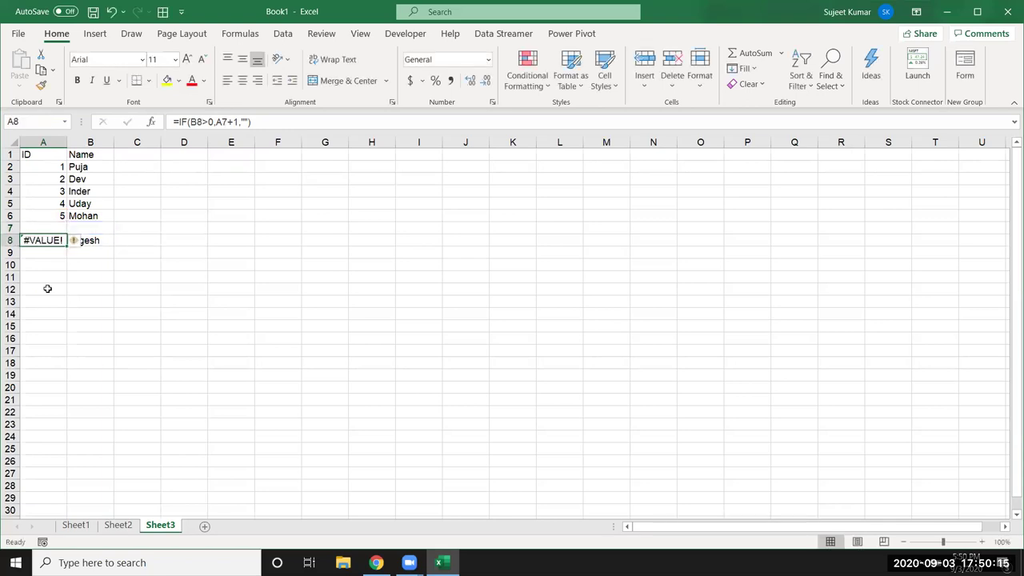
drag(58, 204, 57, 167)
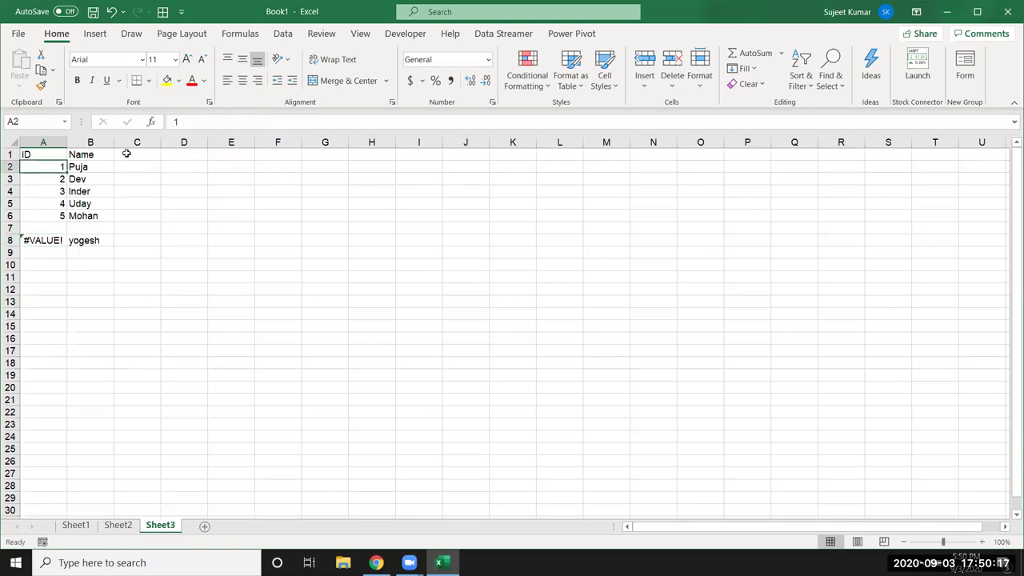
Add a second 'ID' header in C1.
click(127, 156)
text(ID)
key(Return)
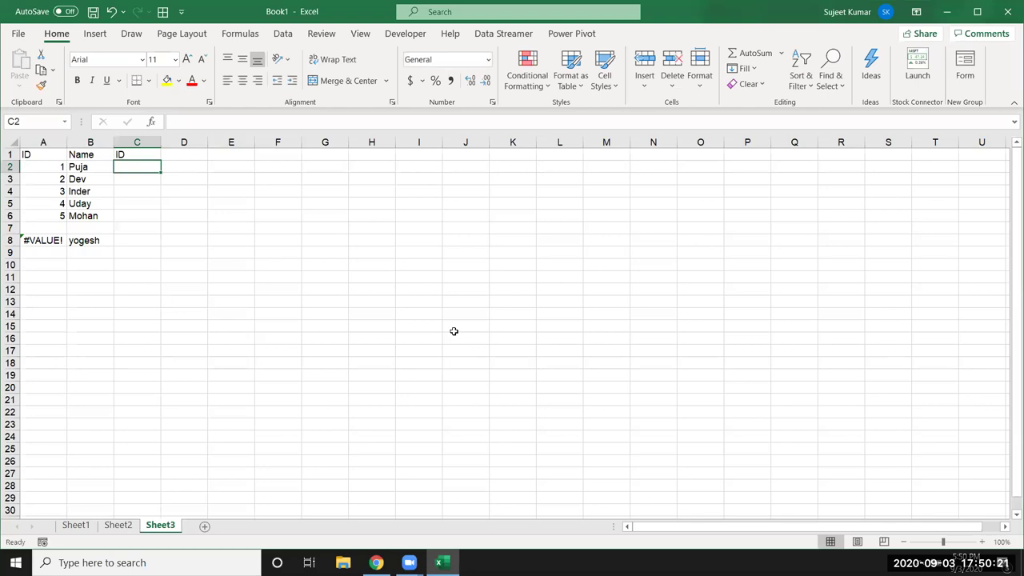
Write =IF(B2>0,MAX(C1:C1)+1,"") in C2.
text(=)
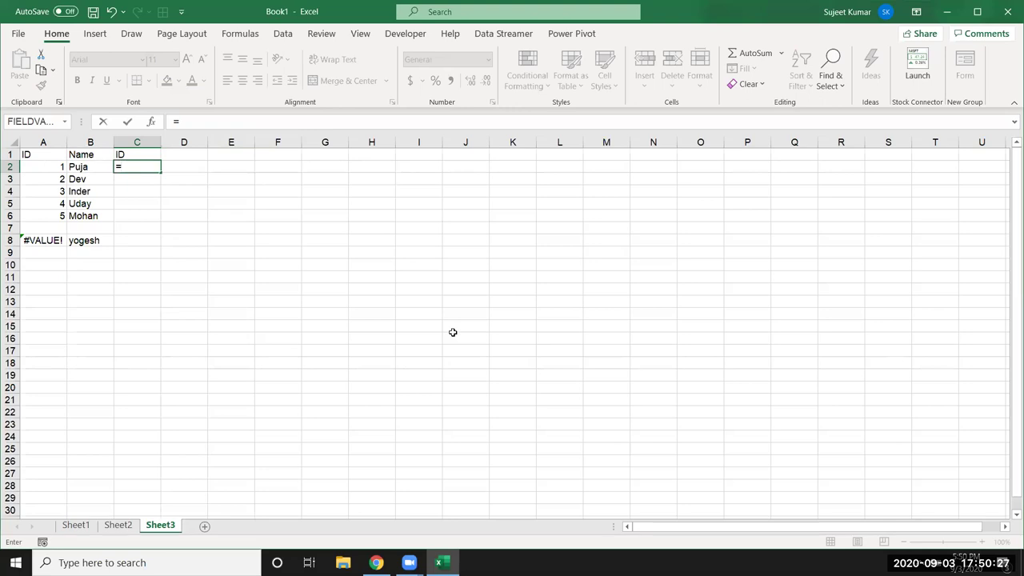
text(IF()
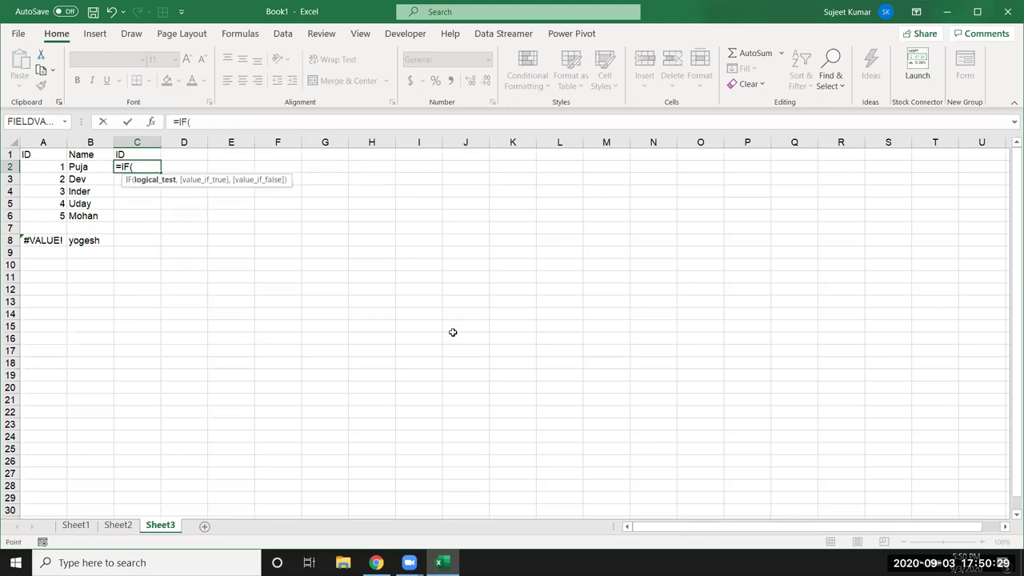
key(Left)
text(>0)
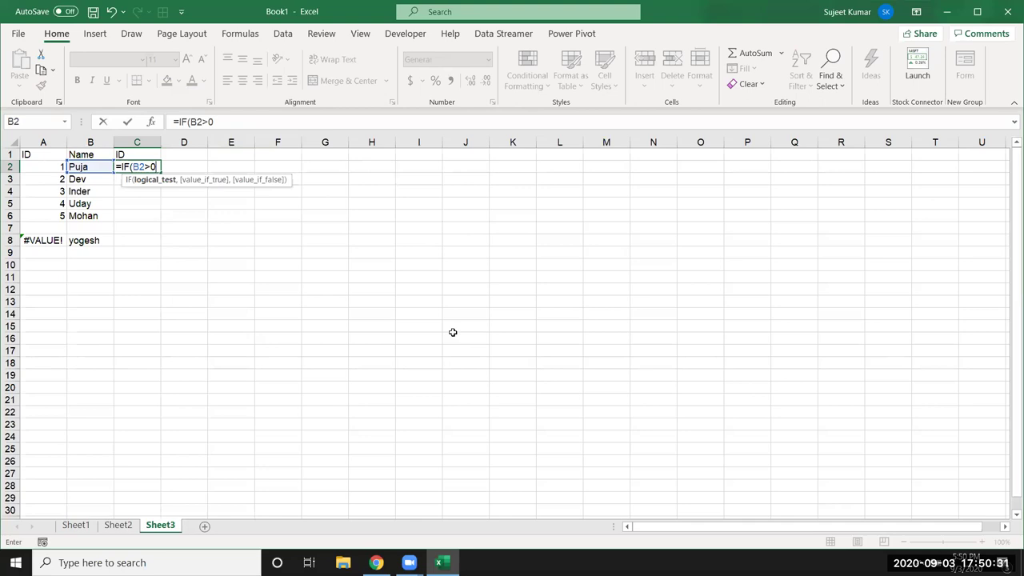
text(,max)
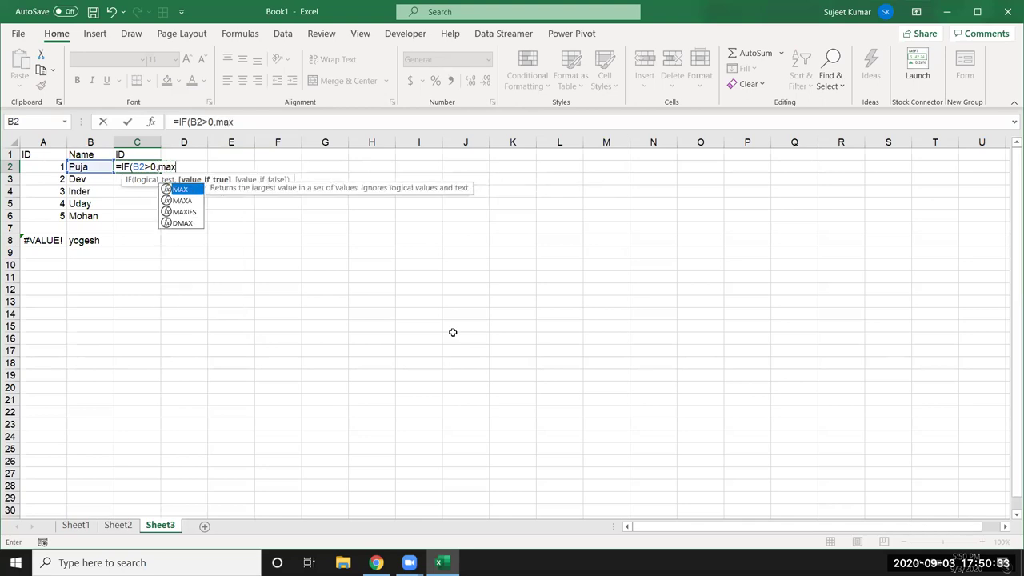
key(Tab)
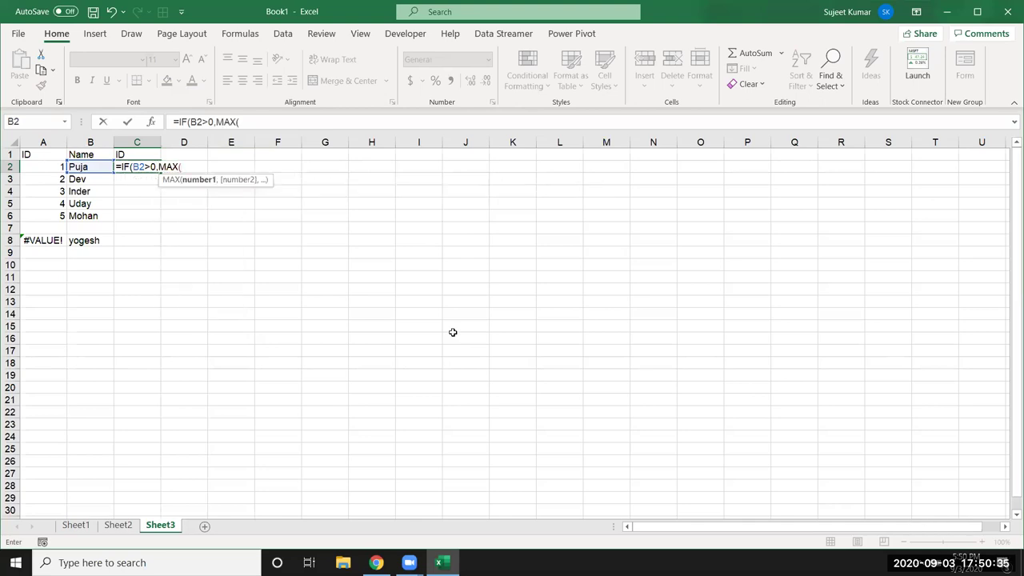
key(Up)
key(F8)
text(c)
key(BackSpace)
text()+1)
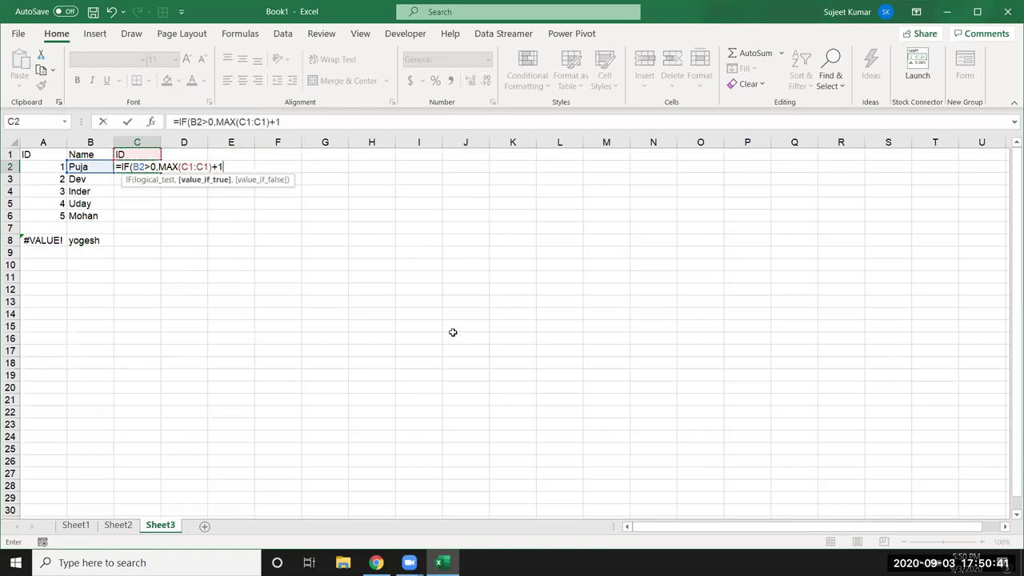
text(c)
key(BackSpace)
text(,""))
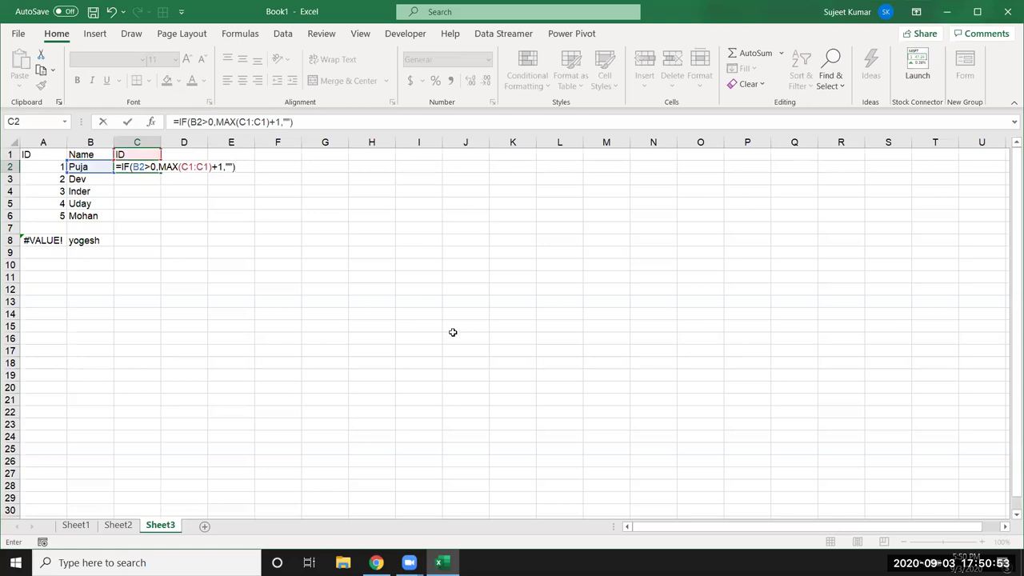
Make the MAX range start absolute as $C$1 and commit the C2 formula.
click(189, 166)
key(F4)
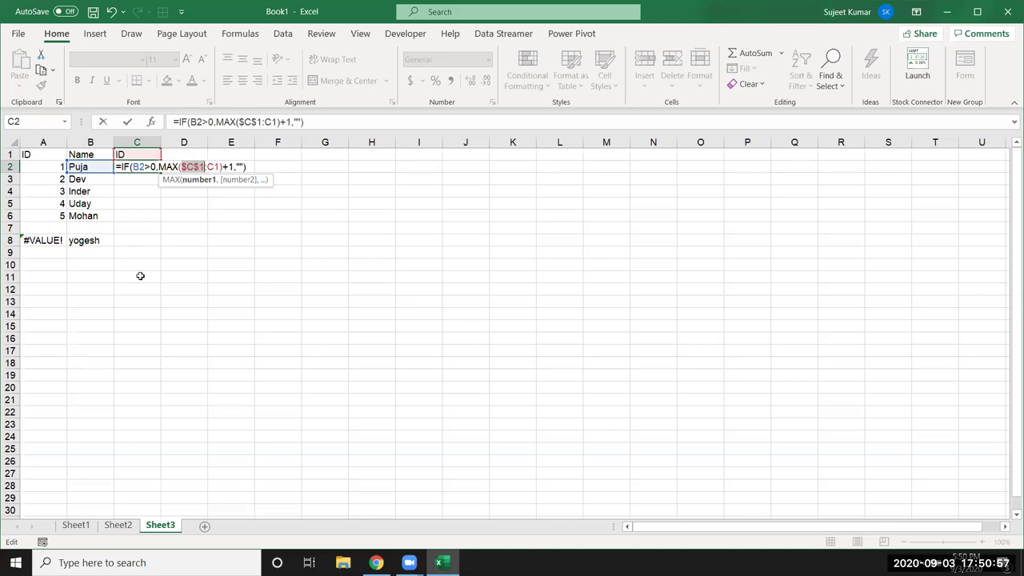
key(Return)
click(156, 167)
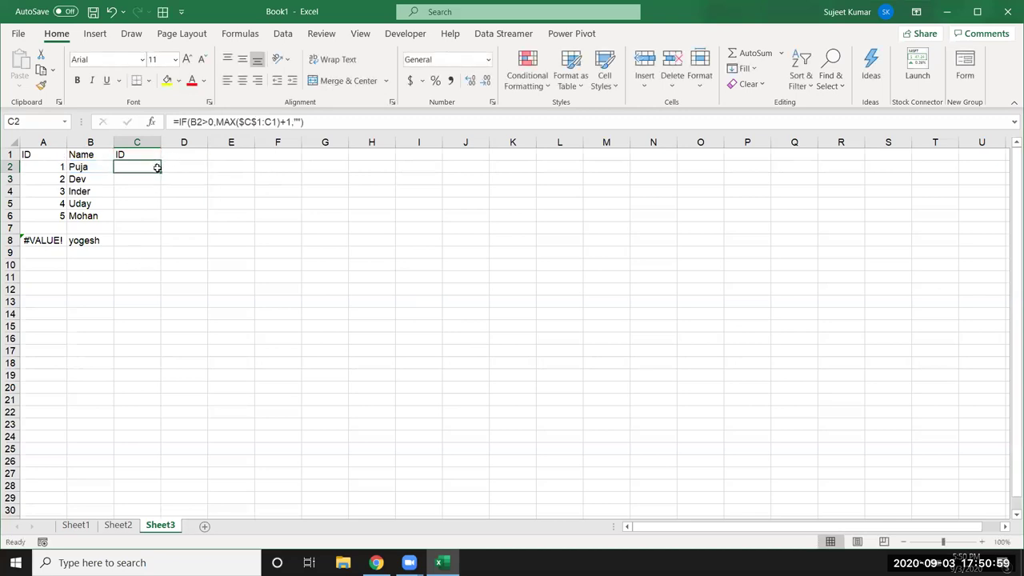
Fill the C2 ID formula down to C8, then check the formulas in C8 and C7.
drag(158, 168, 158, 207)
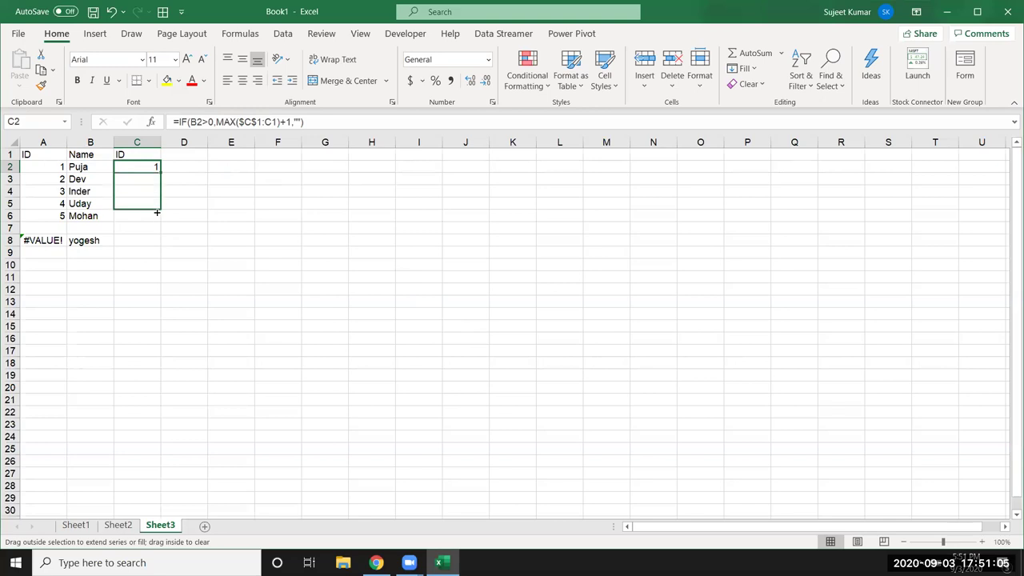
drag(158, 207, 151, 242)
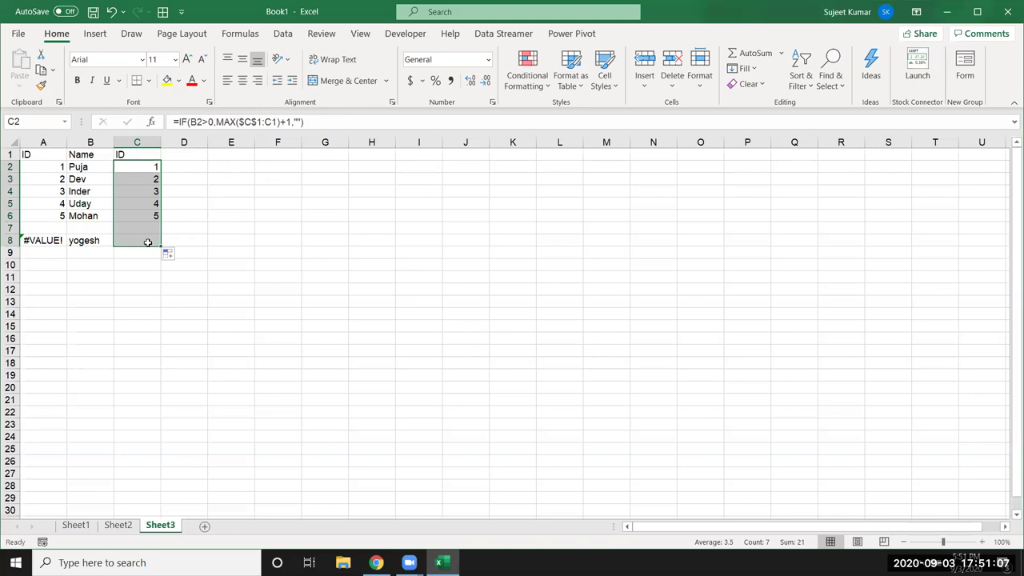
click(144, 240)
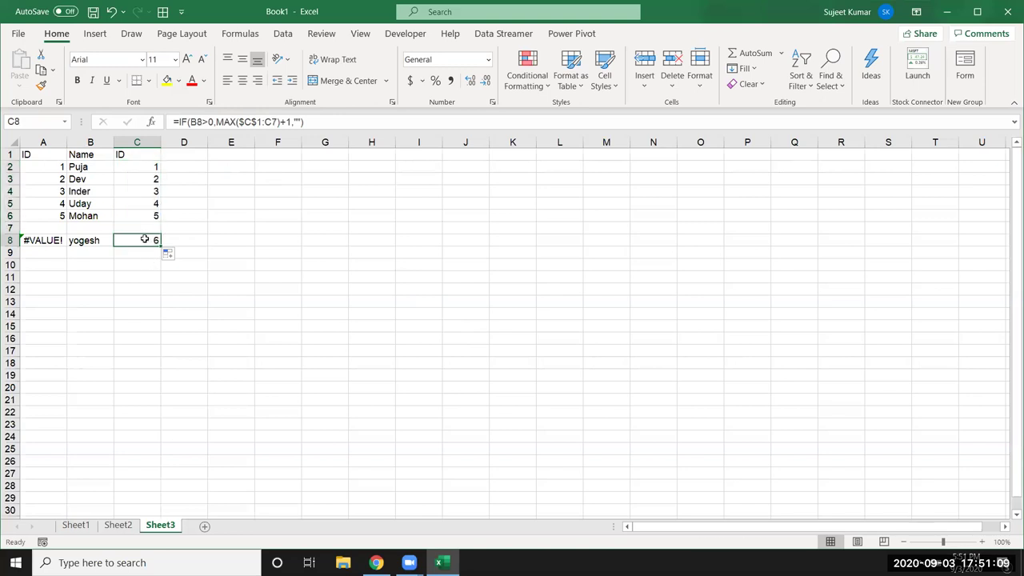
double_click(143, 238)
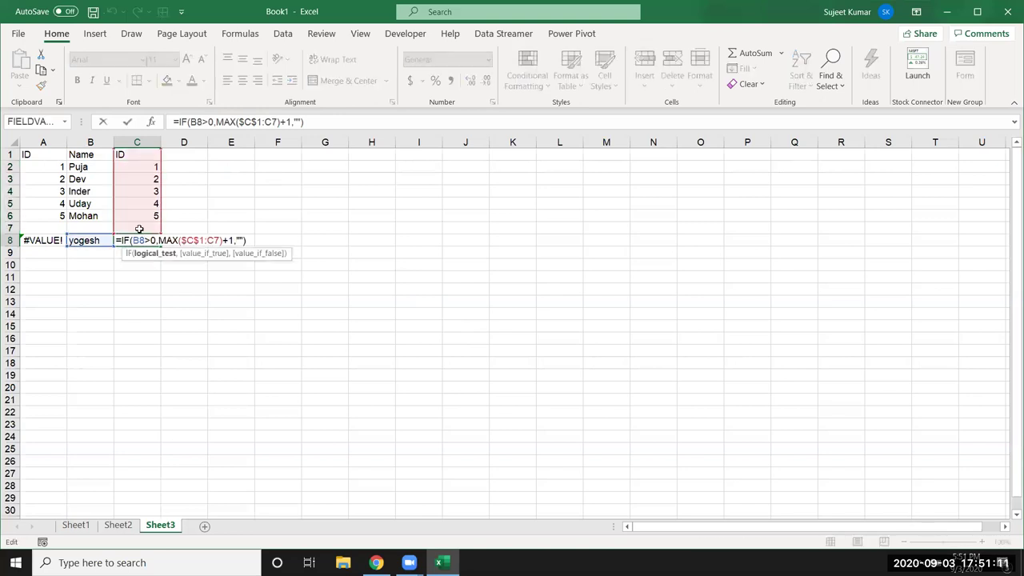
key(Return)
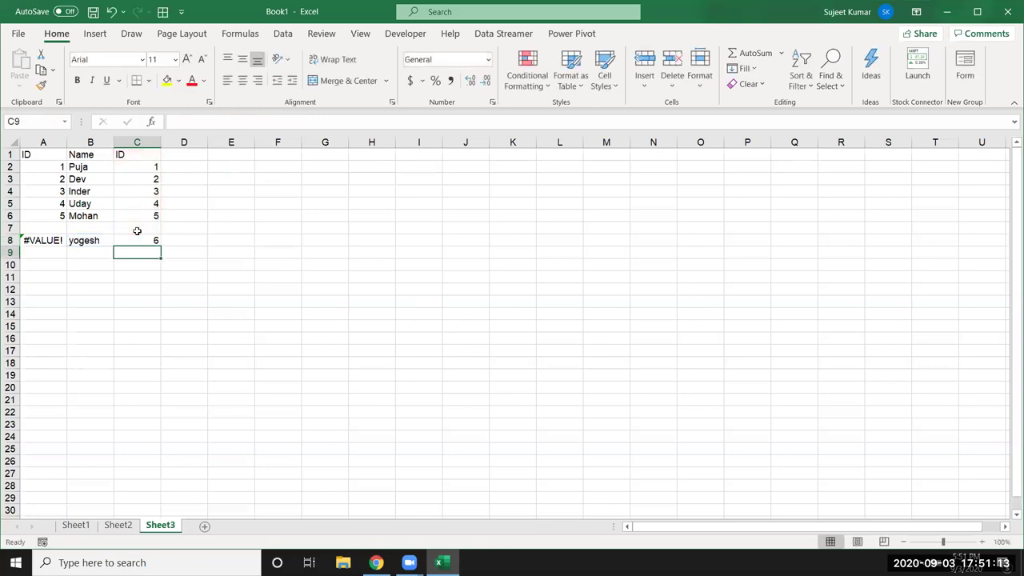
click(136, 231)
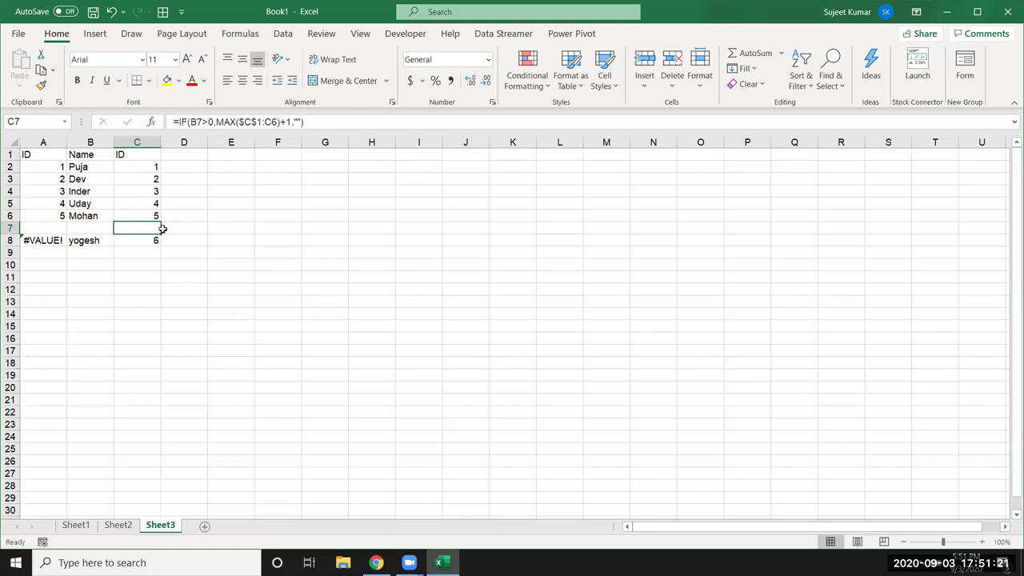
drag(162, 228, 140, 166)
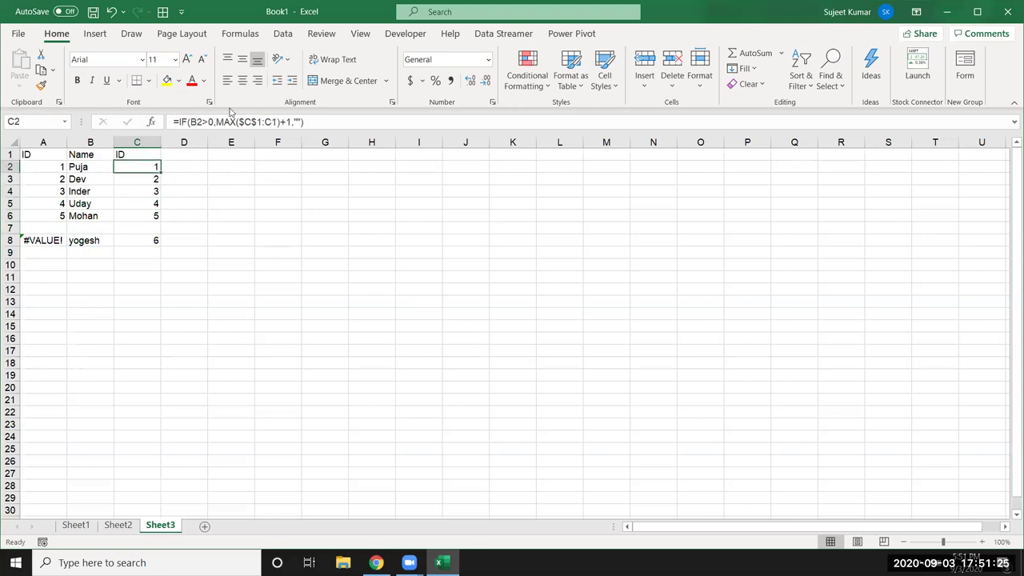
Put an 'Sr' heading in G5 with the starting number 1 in G6.
click(347, 203)
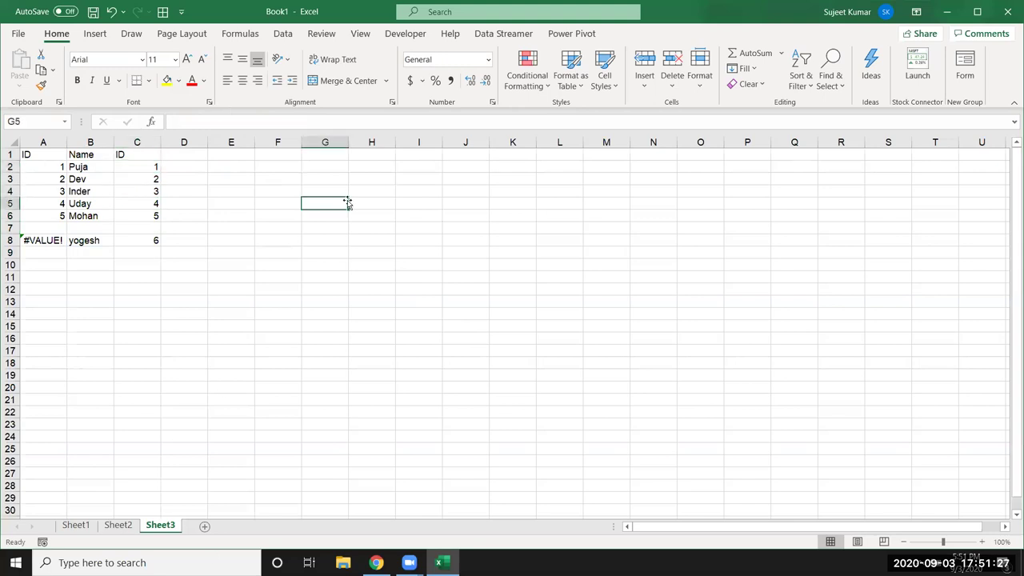
text(Sr)
key(Return)
text(4)
key(BackSpace)
text(1)
key(Return)
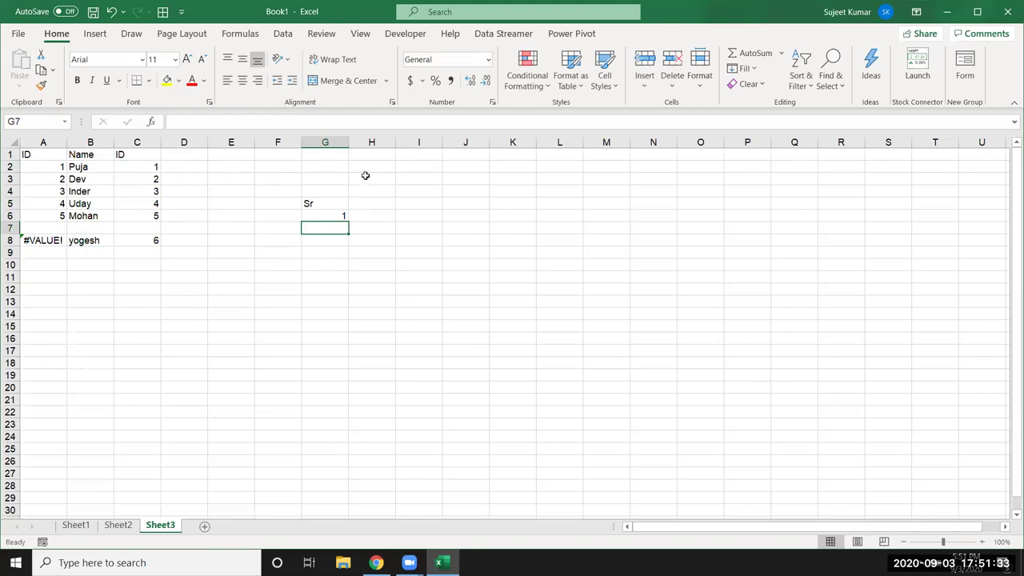
Label H2 'Top' and enter a Top limit of 15 in I2.
click(368, 168)
text(Top)
key(Tab)
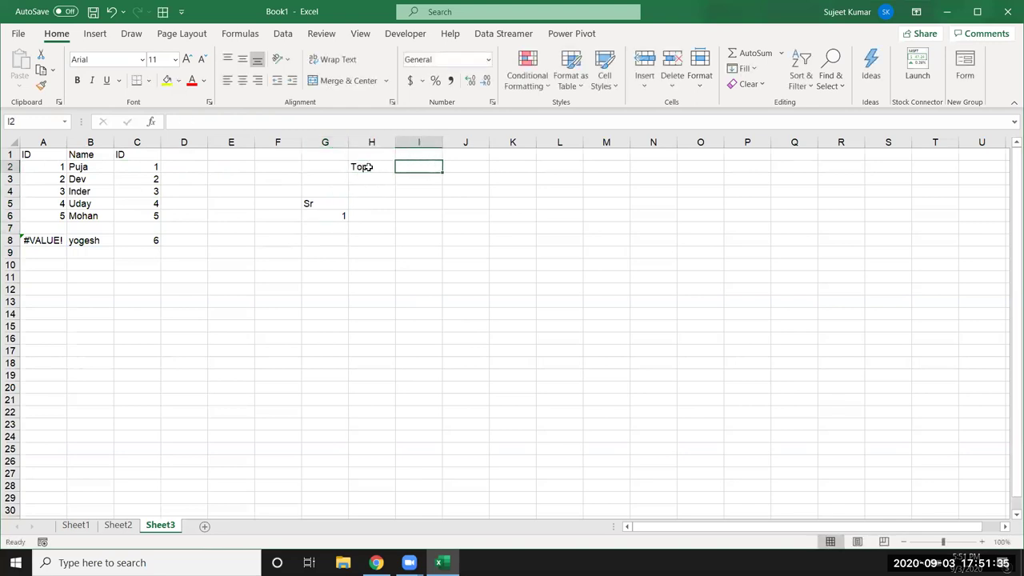
text(1)
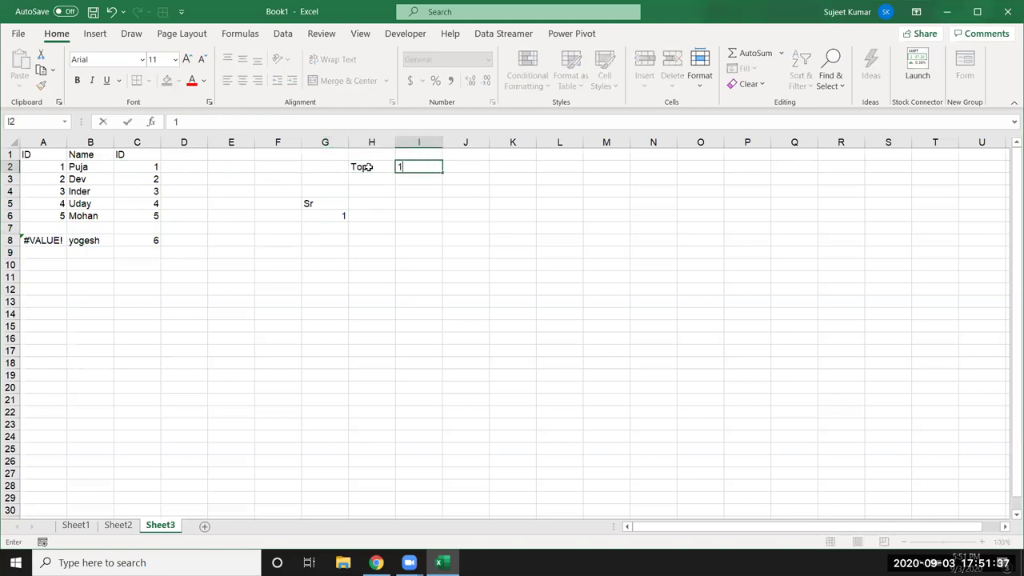
text(5)
key(Return)
click(432, 168)
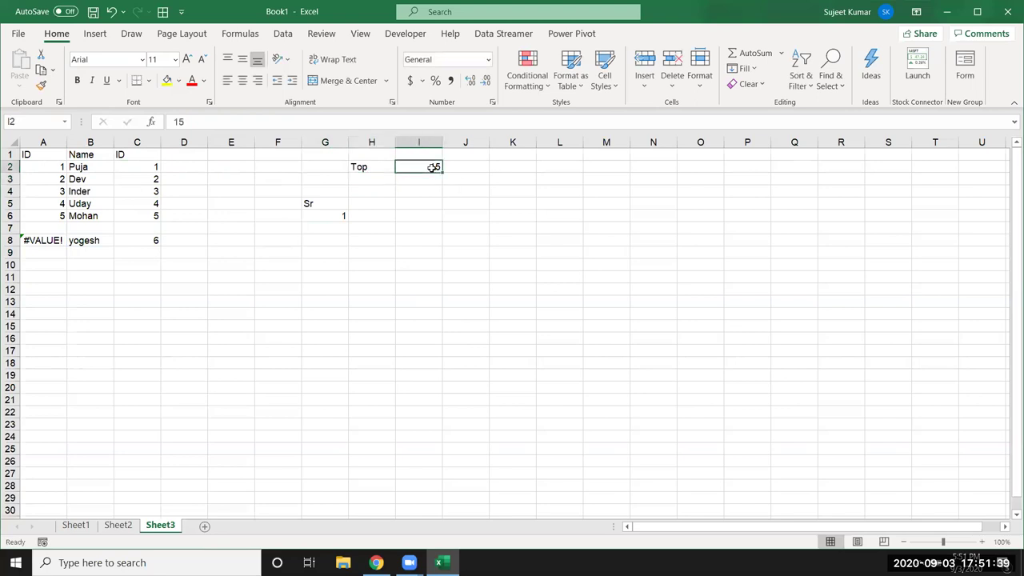
drag(338, 214, 316, 384)
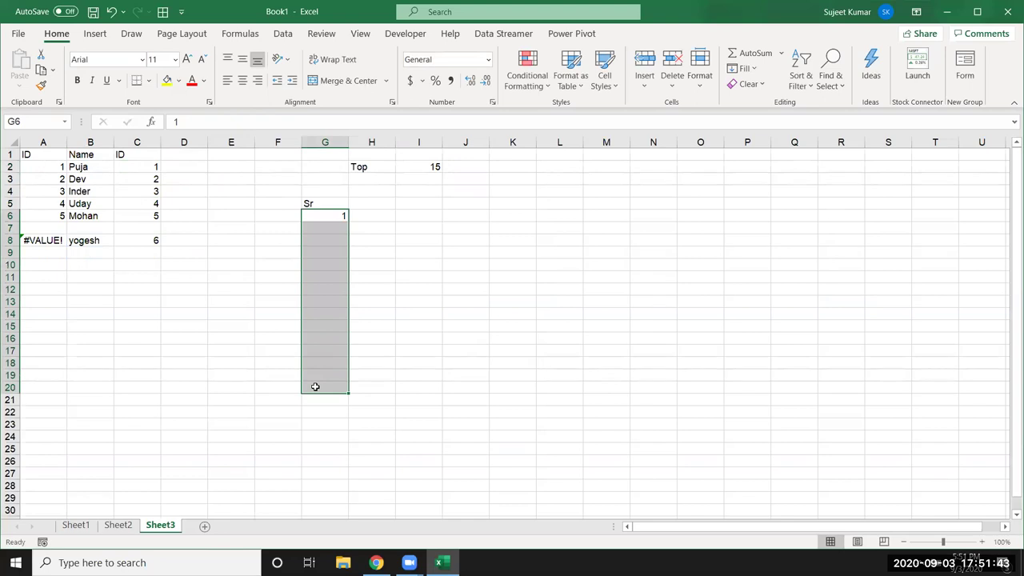
click(336, 228)
Enter =IF(G6+1>I2,"",G6+1) in G7 to produce serial number 2.
text(=)
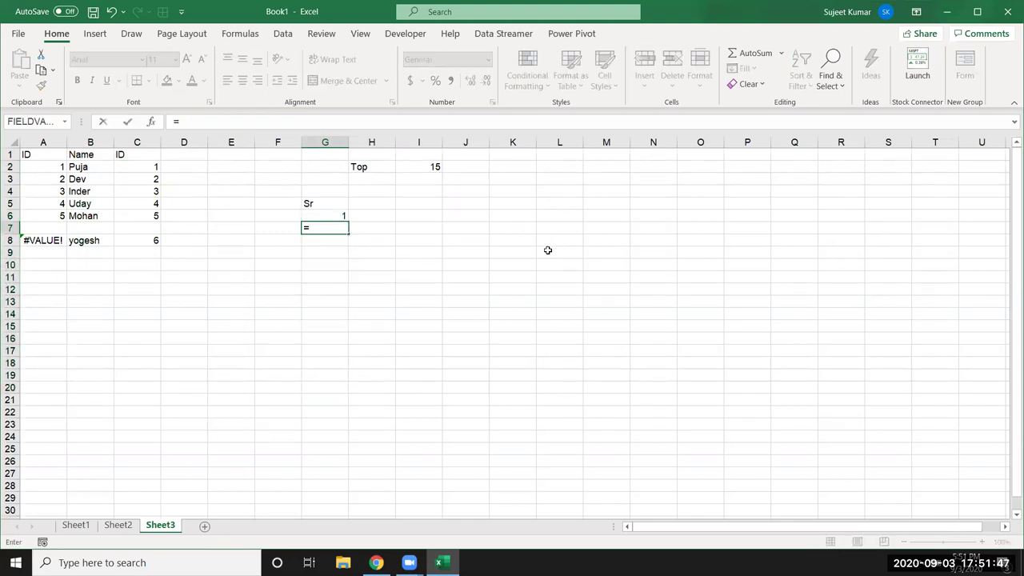
text(if)
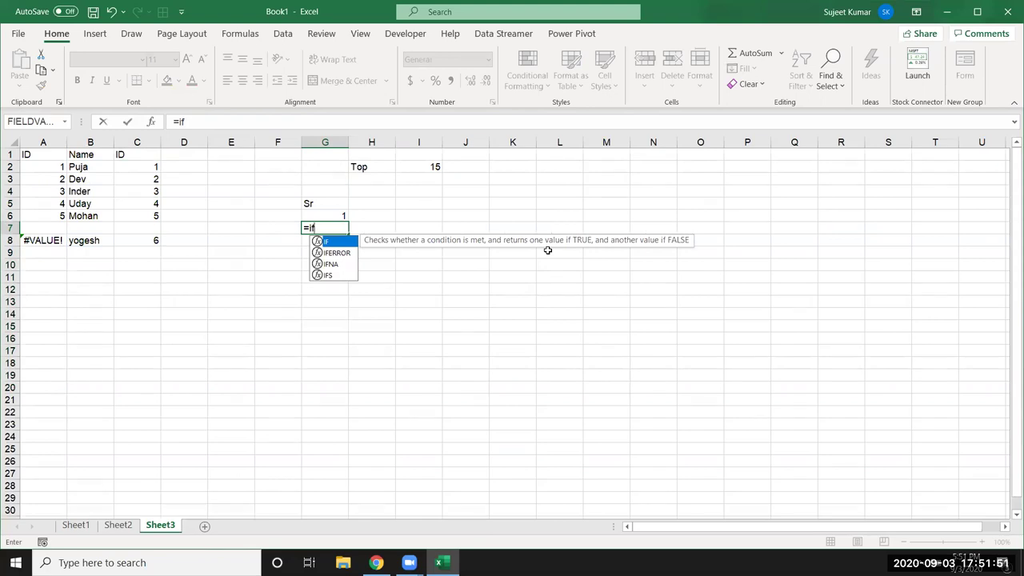
key(Tab)
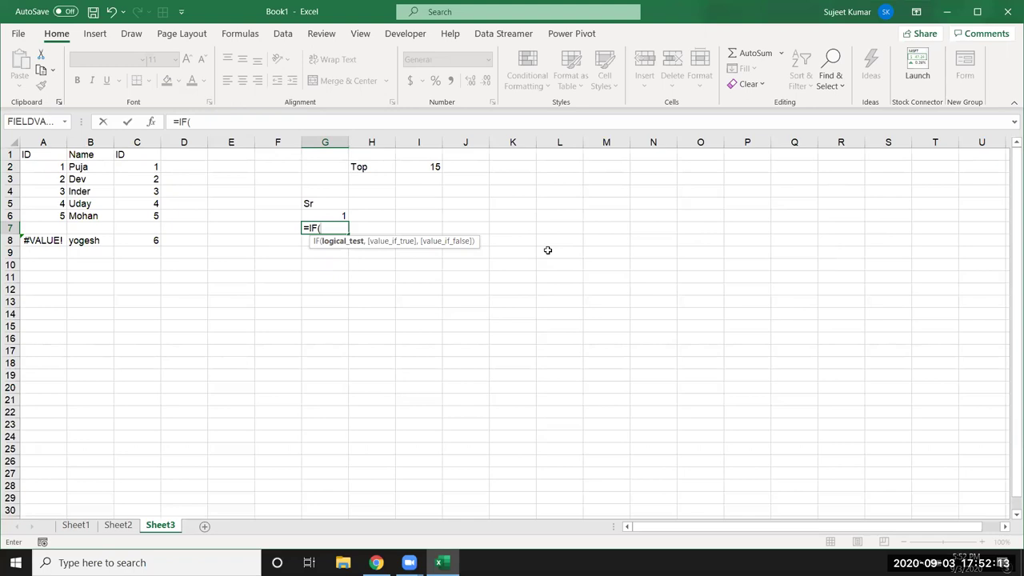
key(Up)
text(+)
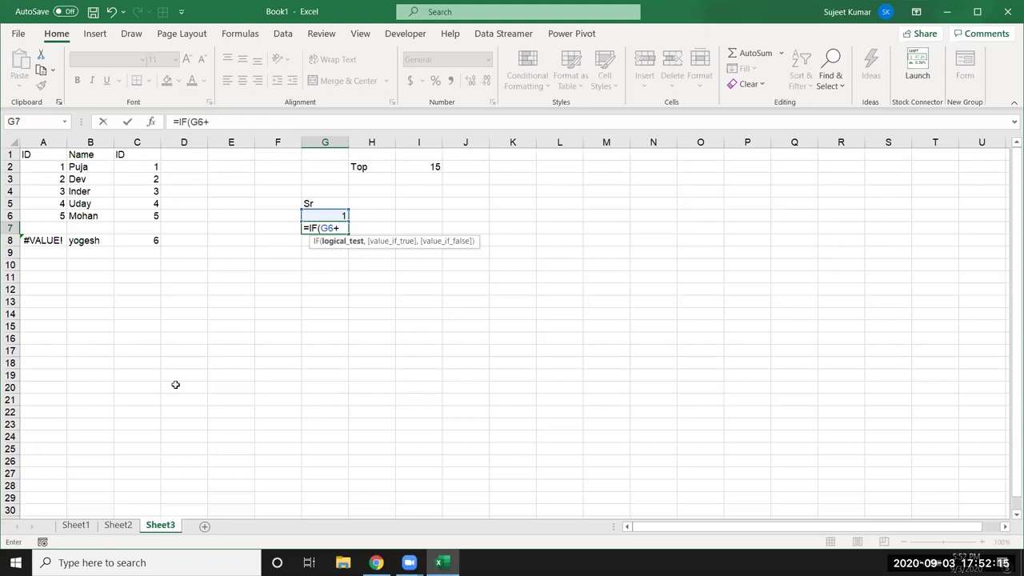
text(1>)
click(424, 168)
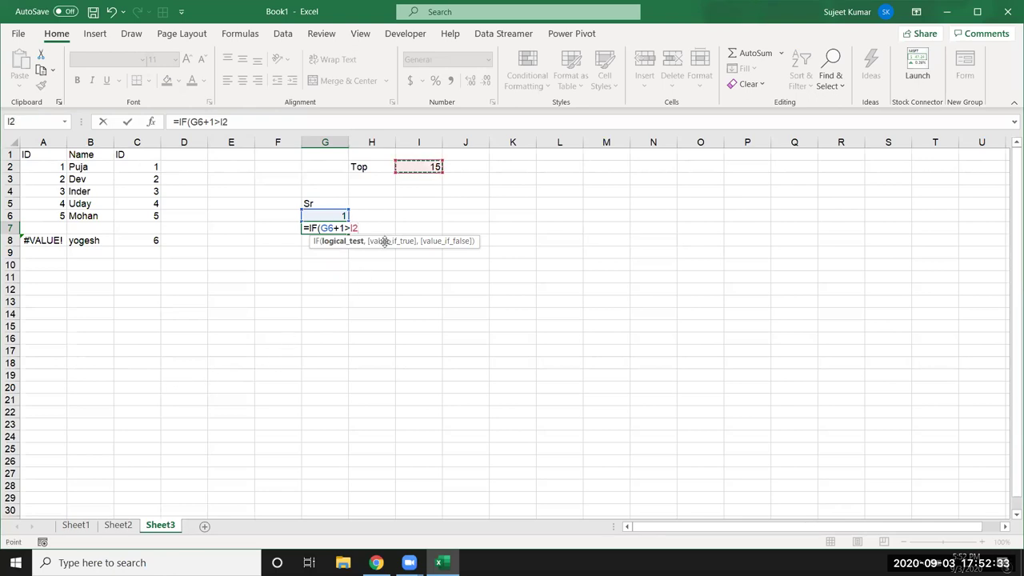
text(,"",)
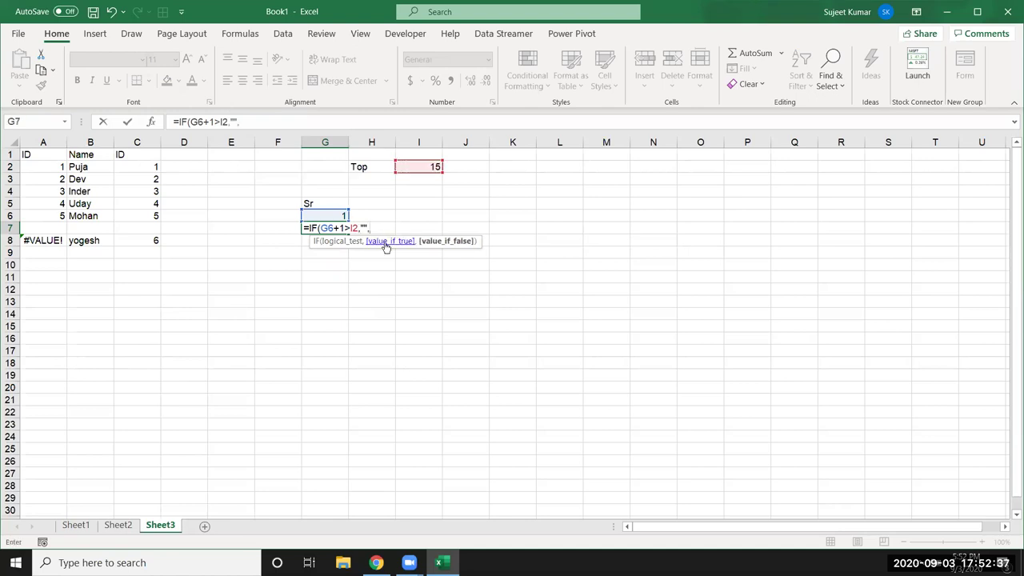
click(342, 214)
text(+1)
key(Return)
Lock the Top limit reference in the G7 formula as $I$2.
key(Up)
key(Up)
key(Up)
double_click(342, 228)
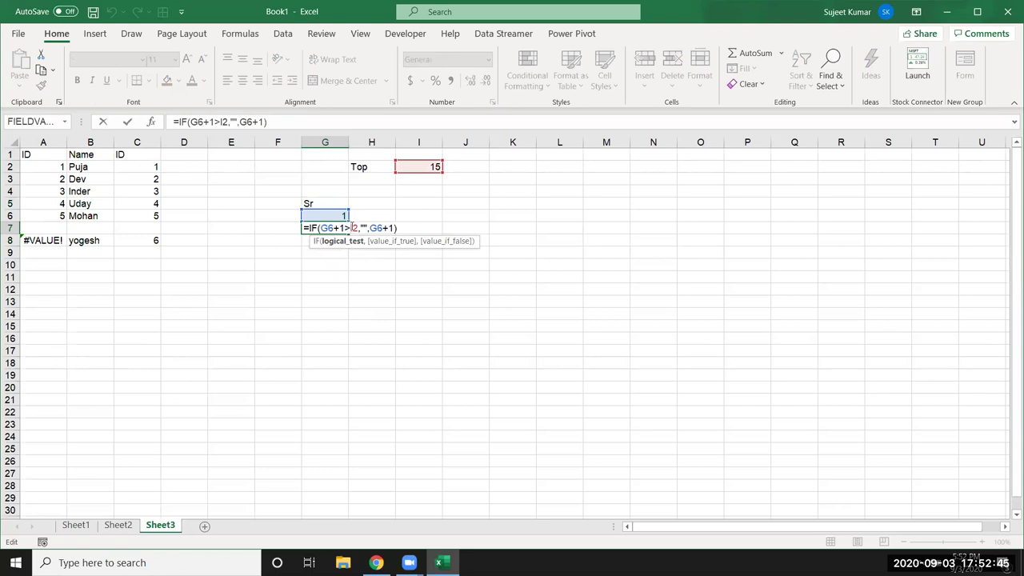
key(F4)
key(Return)
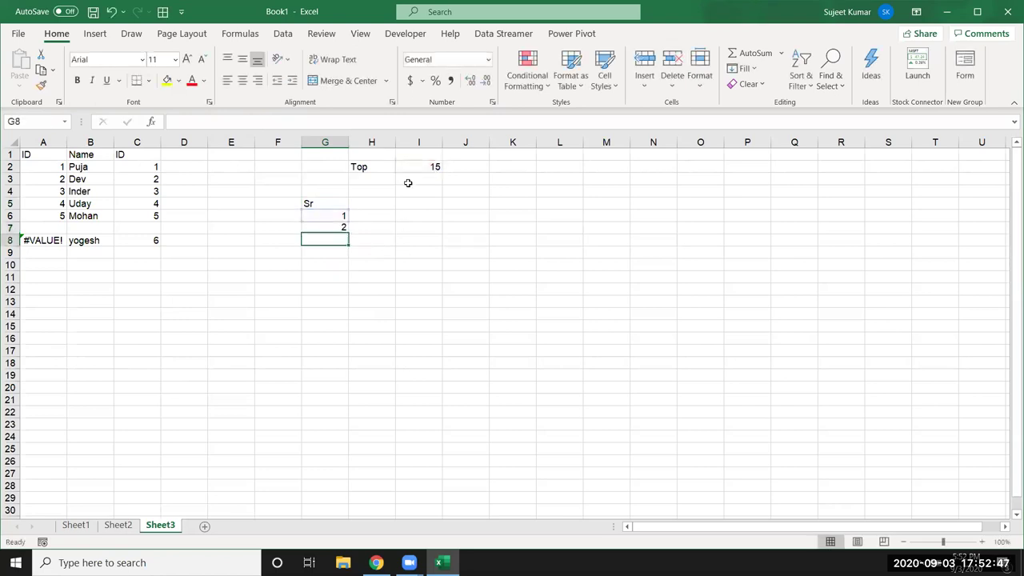
click(336, 228)
mouse_move(348, 234)
mouse_down()
mouse_move(311, 435)
mouse_move(314, 485)
mouse_up()
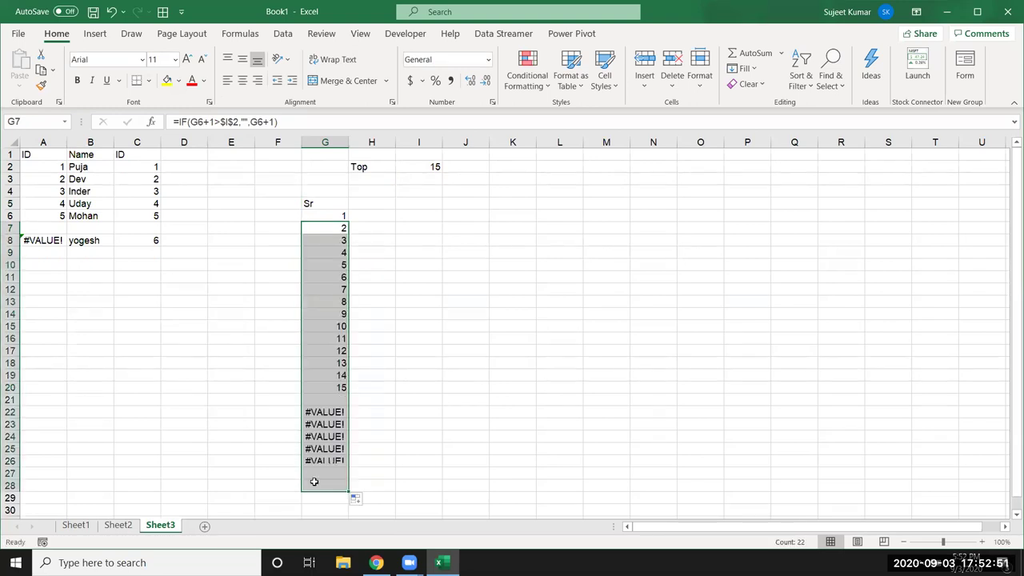
click(316, 411)
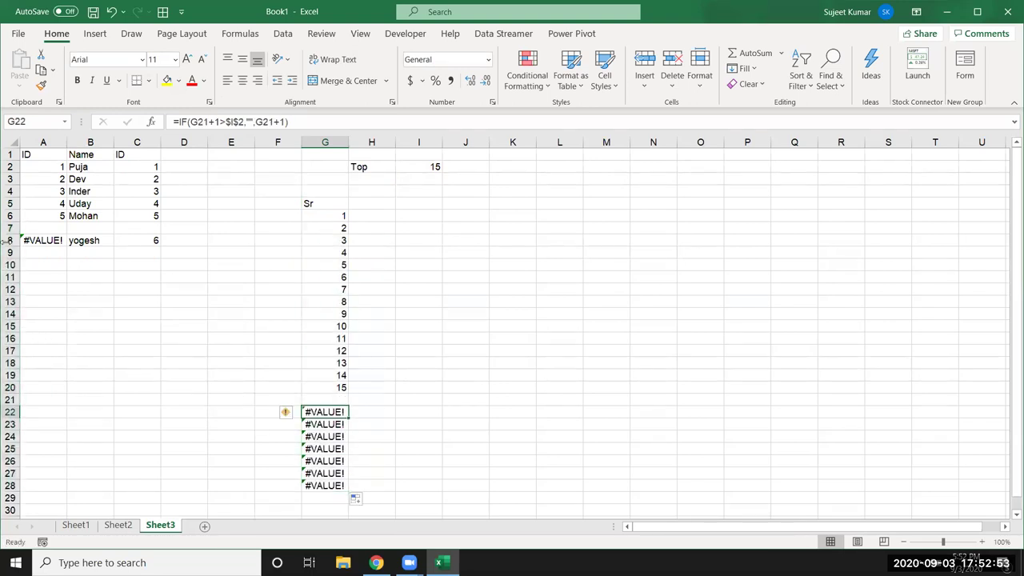
double_click(43, 239)
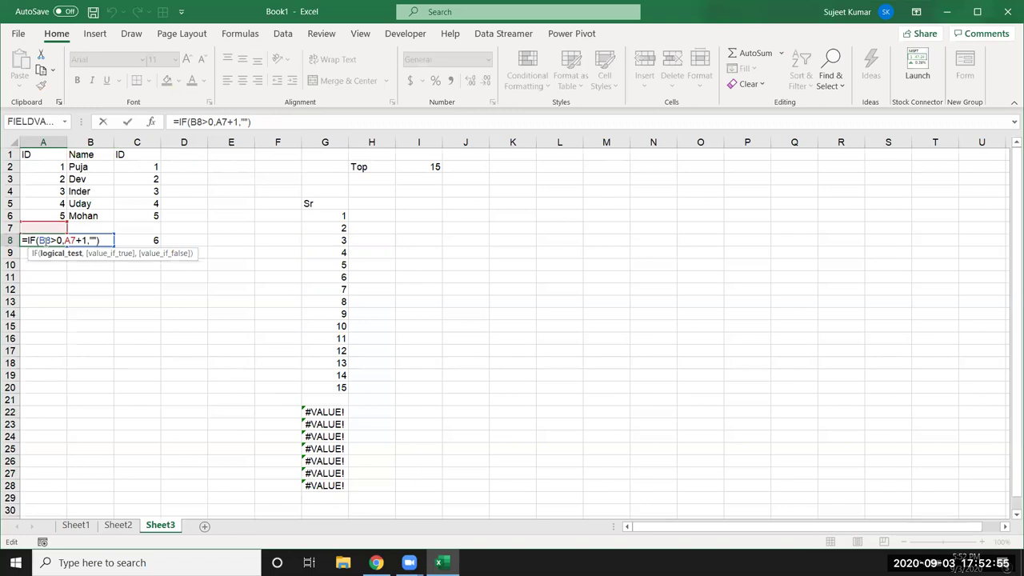
key(Escape)
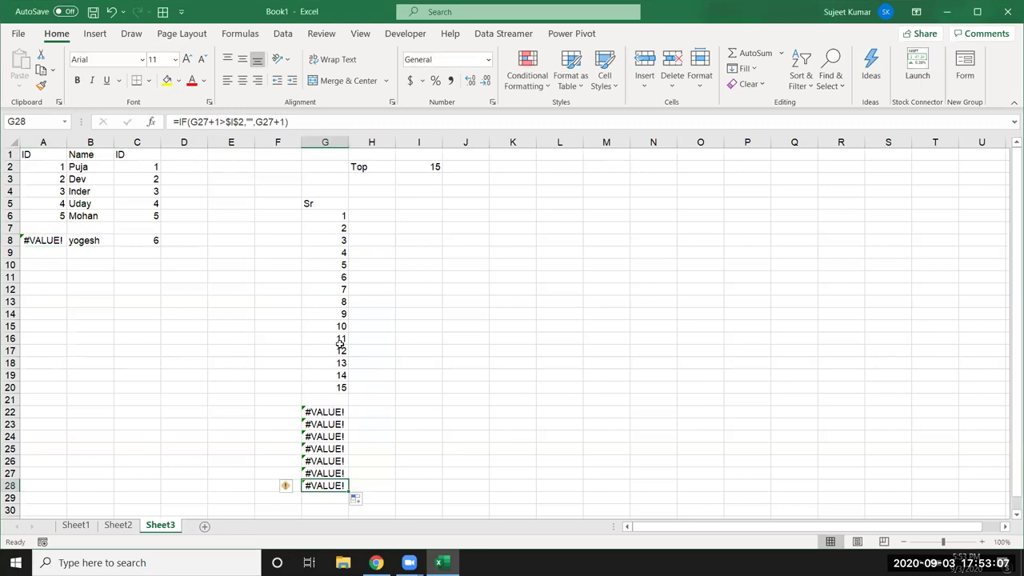
click(339, 240)
click(340, 228)
click(336, 254)
click(325, 225)
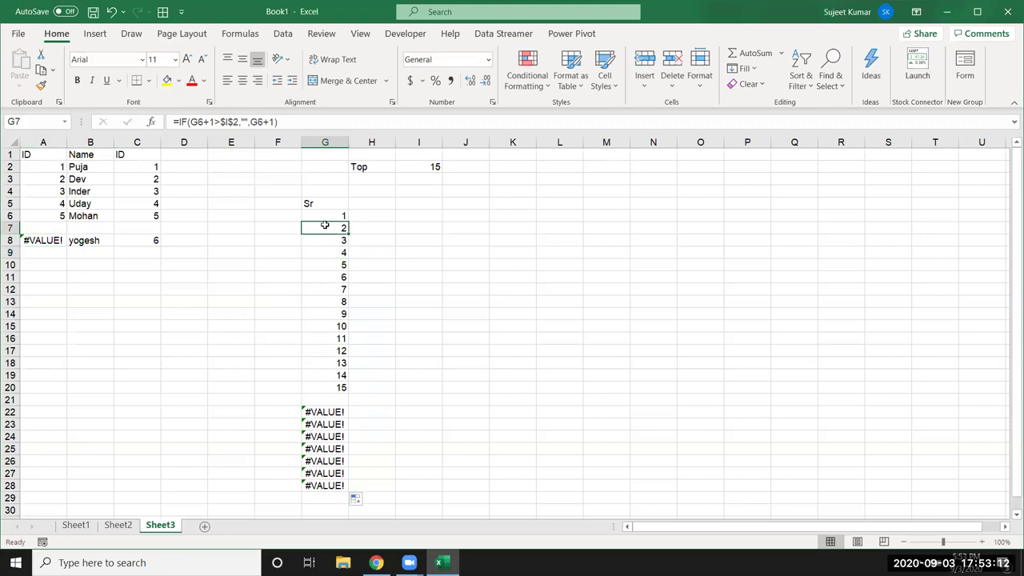
Wrap the G7 formula as =IFERROR(IF(G6+1>$I$2,"",G6+1),"").
click(177, 121)
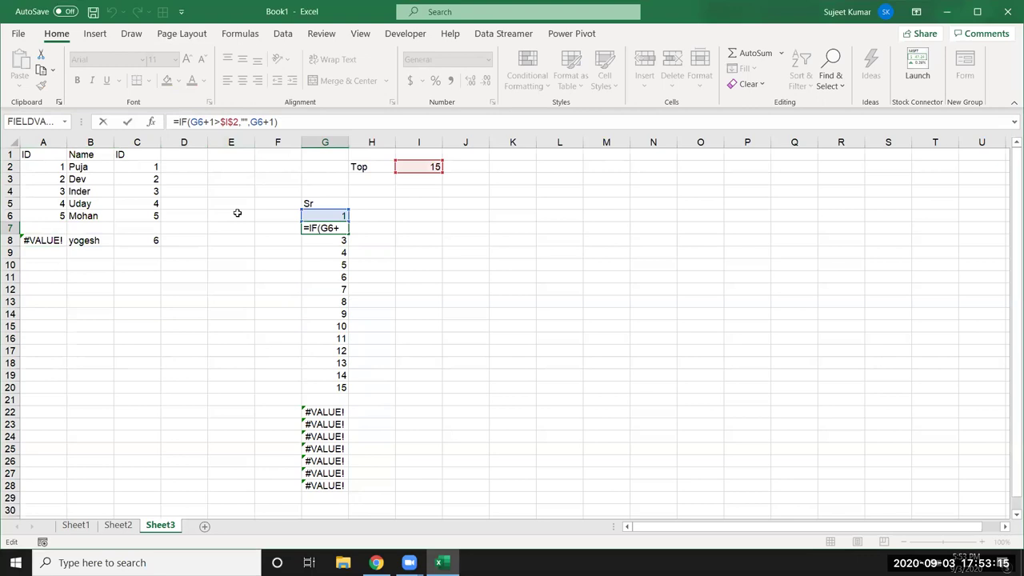
text(IF)
key(Down)
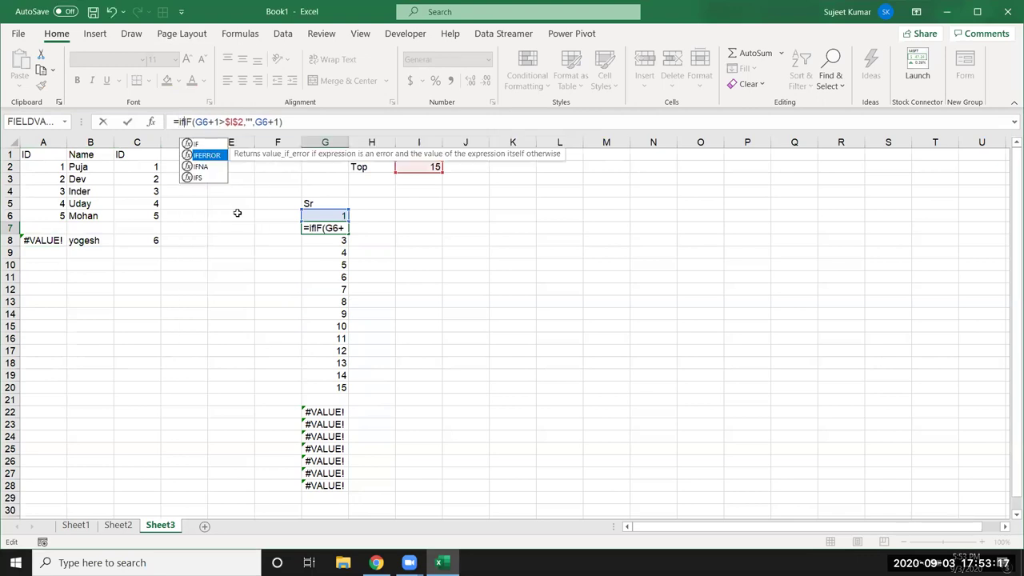
key(Tab)
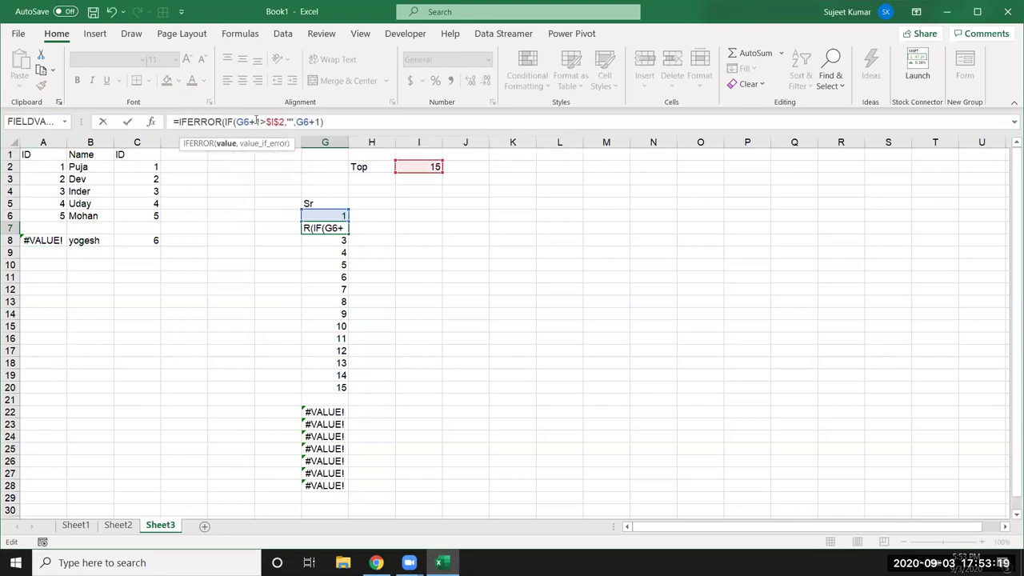
click(348, 120)
text(,"")
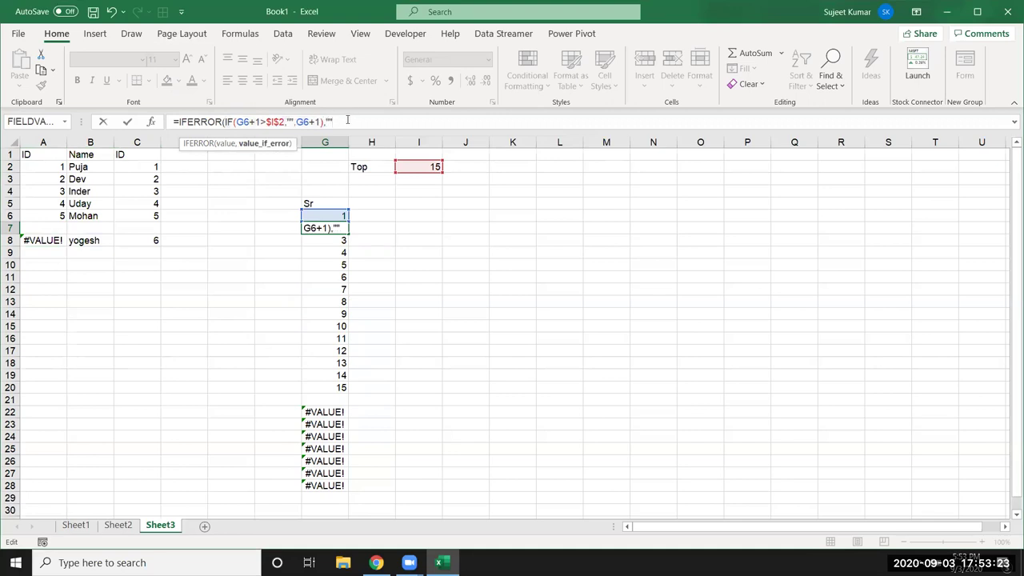
text())
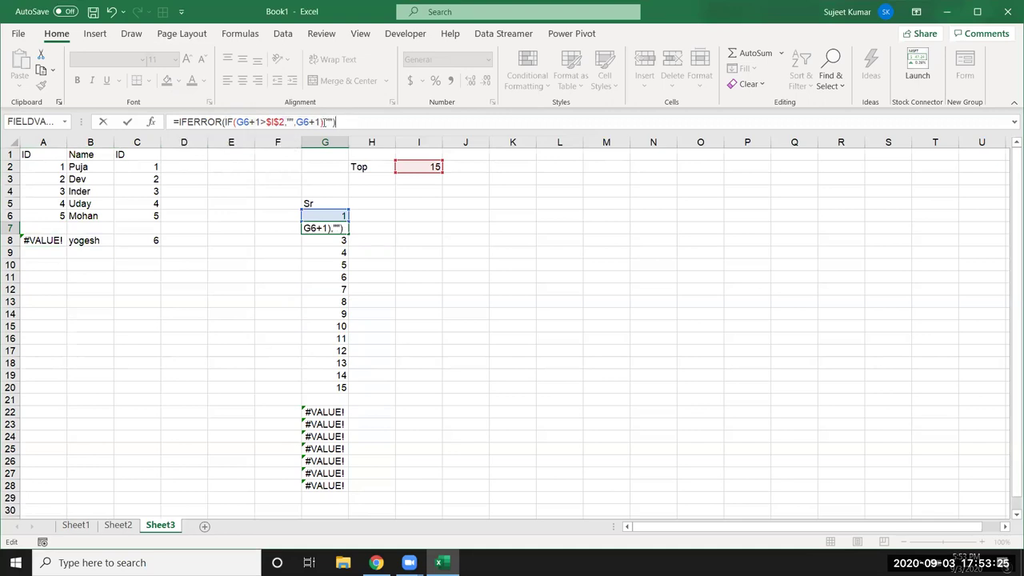
drag(322, 122, 225, 122)
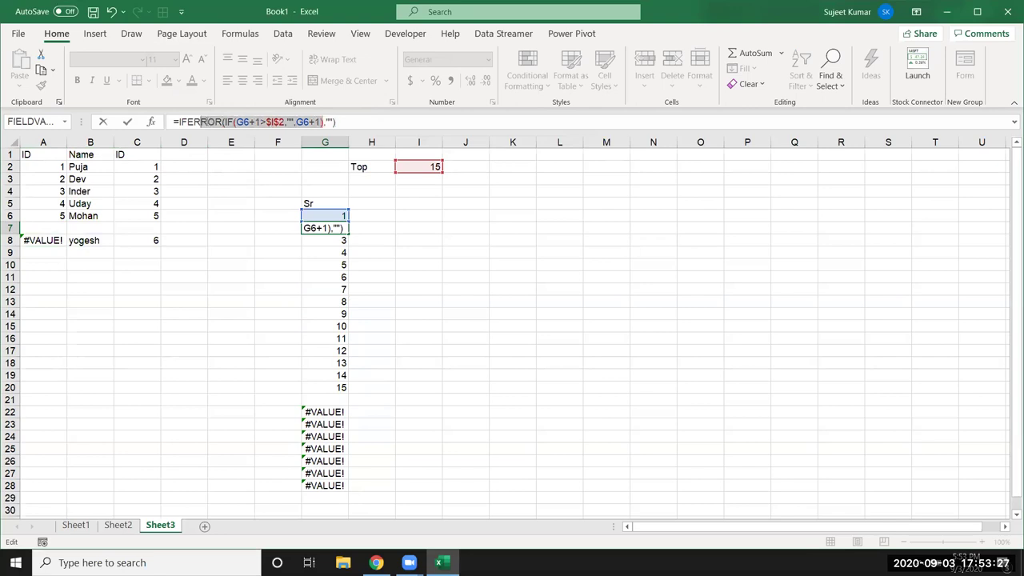
click(330, 121)
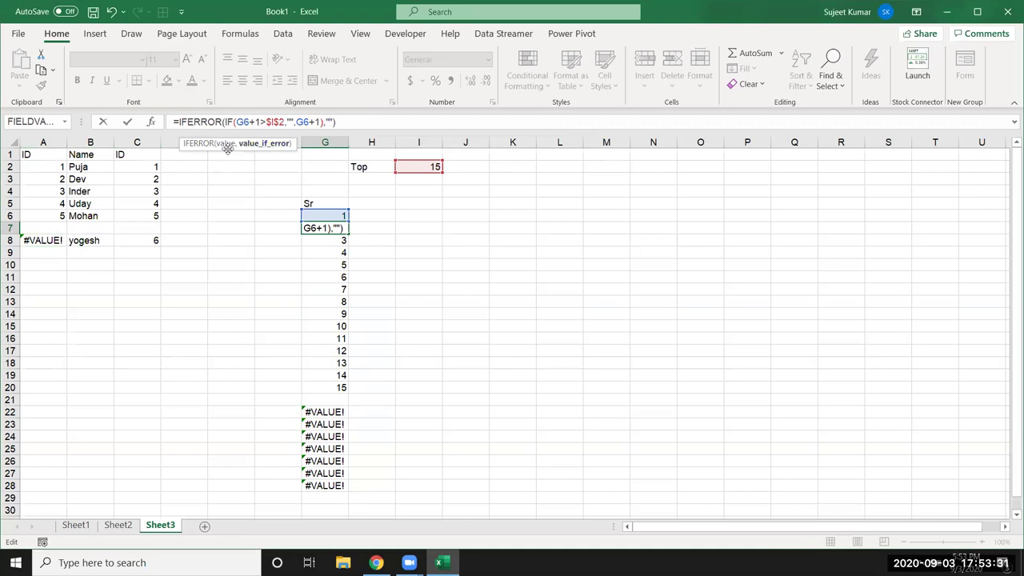
key(Return)
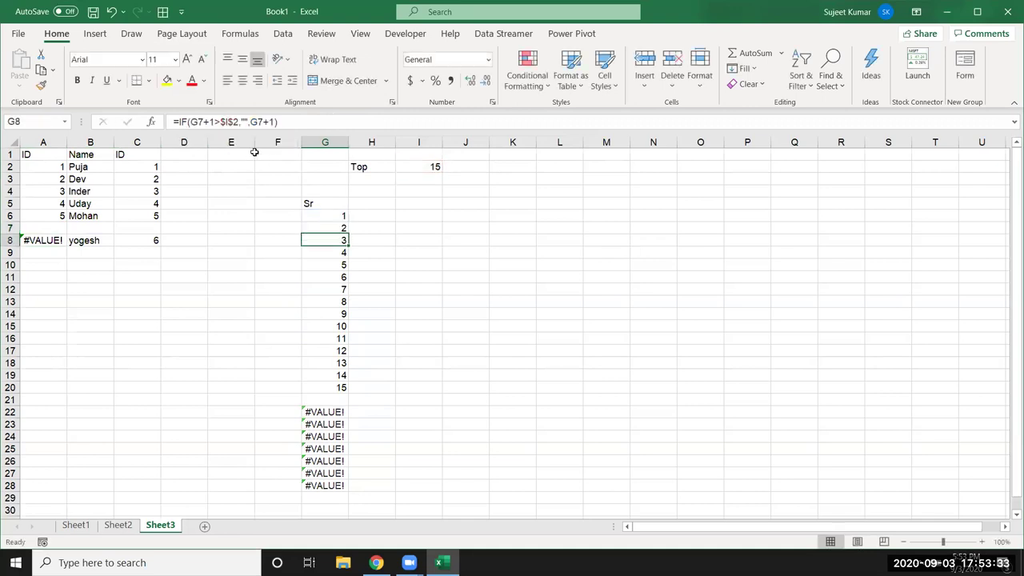
Fill the IFERROR Sr formula down column G to G36.
click(341, 228)
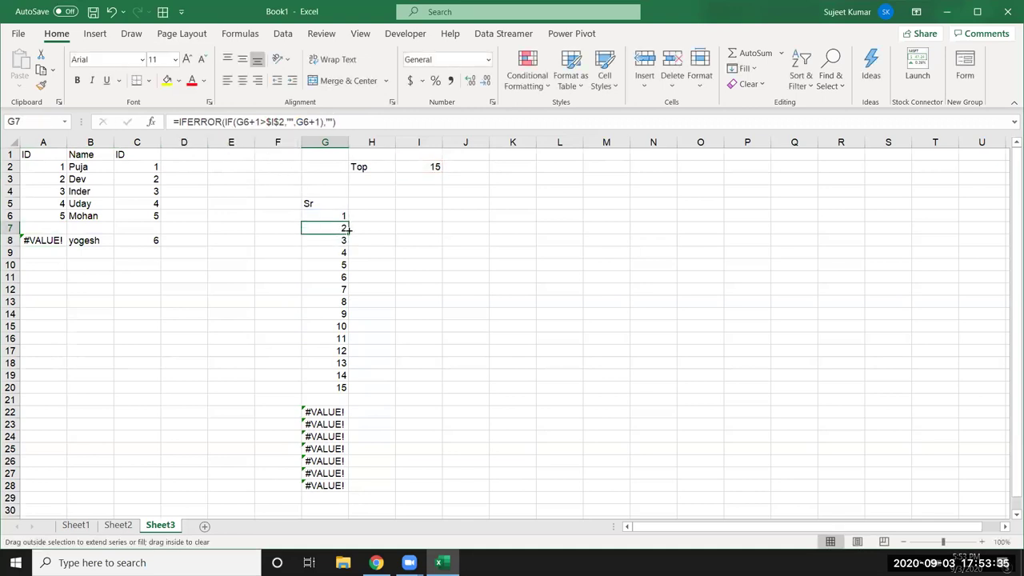
double_click(348, 234)
scroll(389, 316, down, 2)
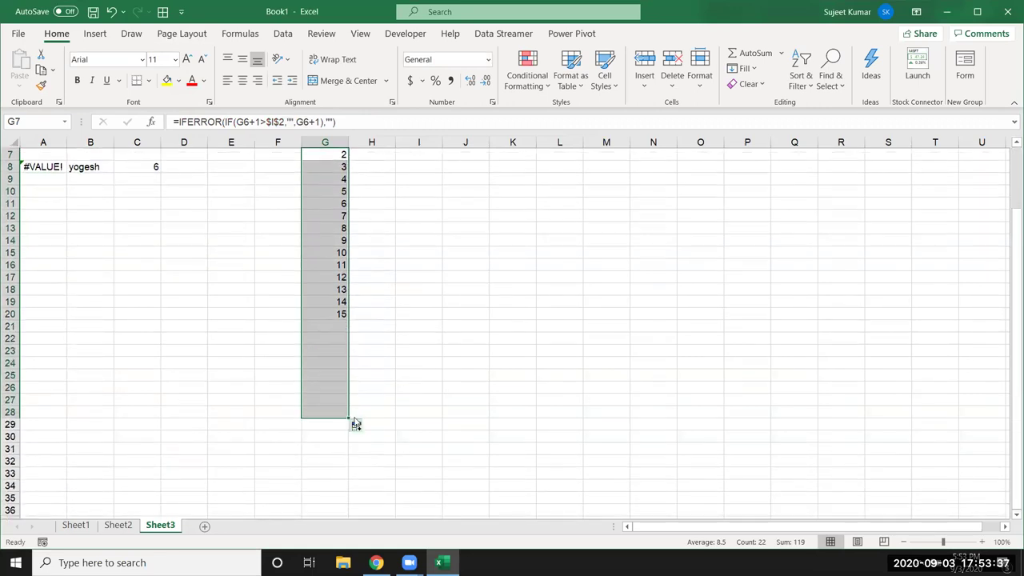
drag(343, 457, 338, 510)
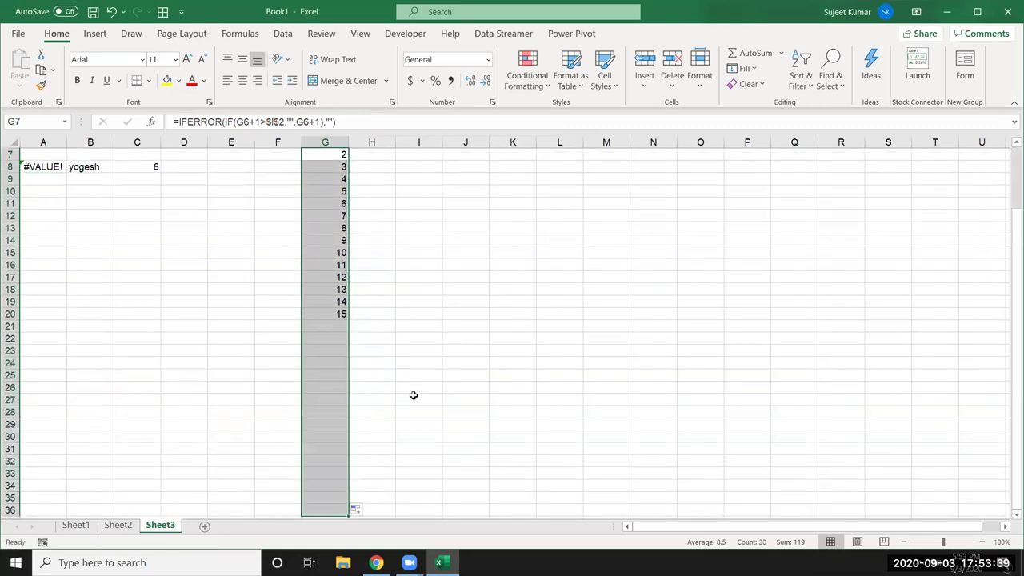
scroll(414, 396, up, 2)
click(424, 166)
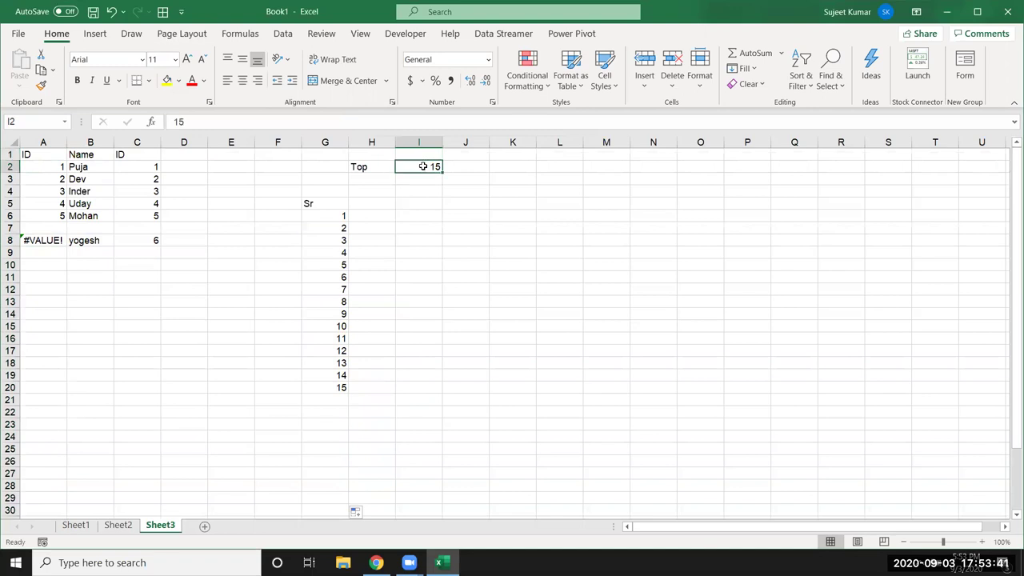
Try Top limits of 20 and 10 in I2, settling on 25.
text(20)
key(Return)
click(424, 166)
text(10)
key(Return)
click(423, 166)
text(25)
key(Return)
scroll(372, 256, down, 3)
scroll(440, 296, up, 3)
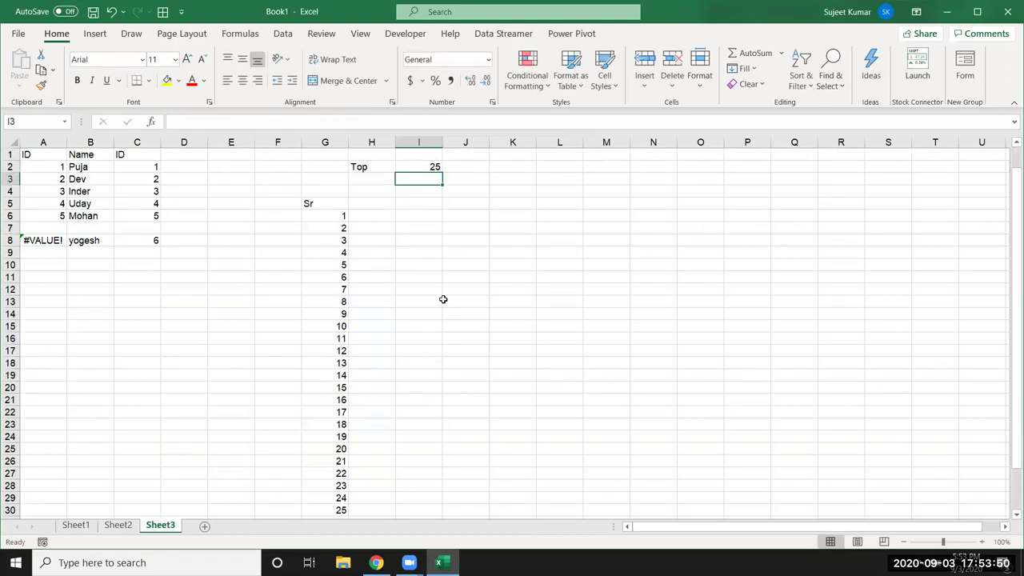
Add a 'Botton' label in F2 with a value of 10 in G2.
click(274, 166)
text(Bo)
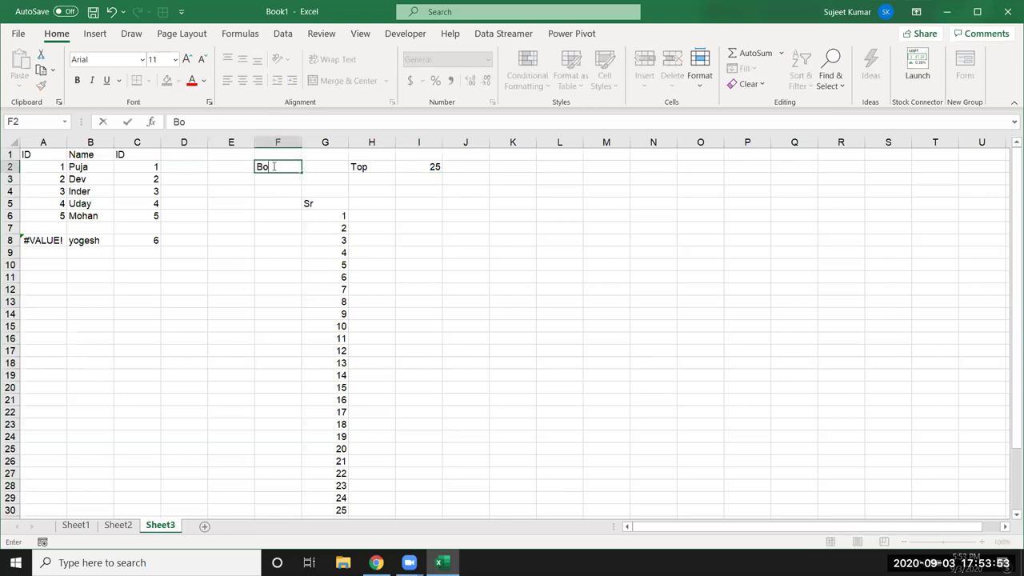
text(tton)
click(345, 179)
click(340, 165)
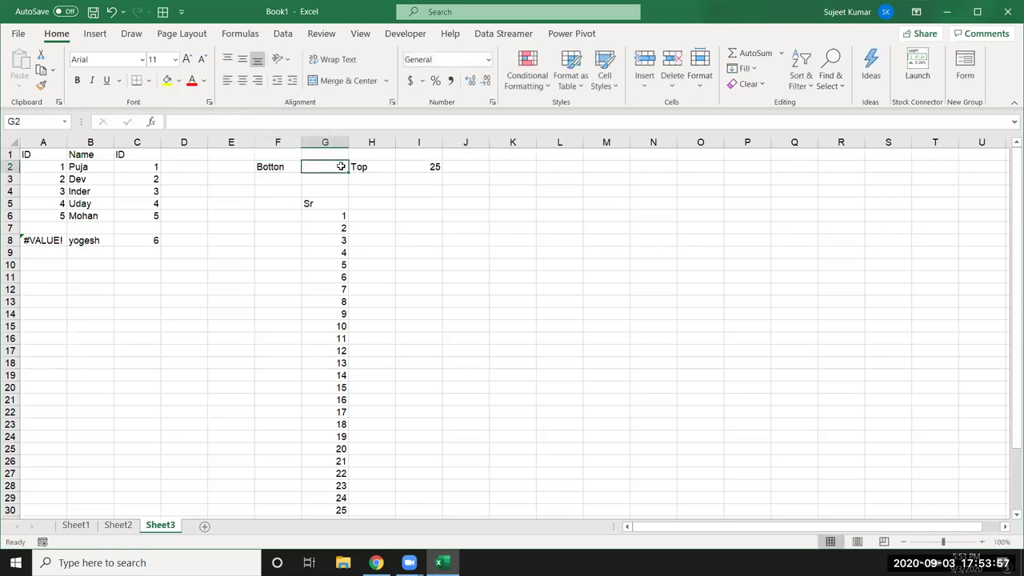
text(50)
key(BackSpace)
key(BackSpace)
text(5)
key(BackSpace)
text(10)
key(Return)
click(305, 216)
Set G6 to =G2 so Sr starts from the Botton value 10.
text(=)
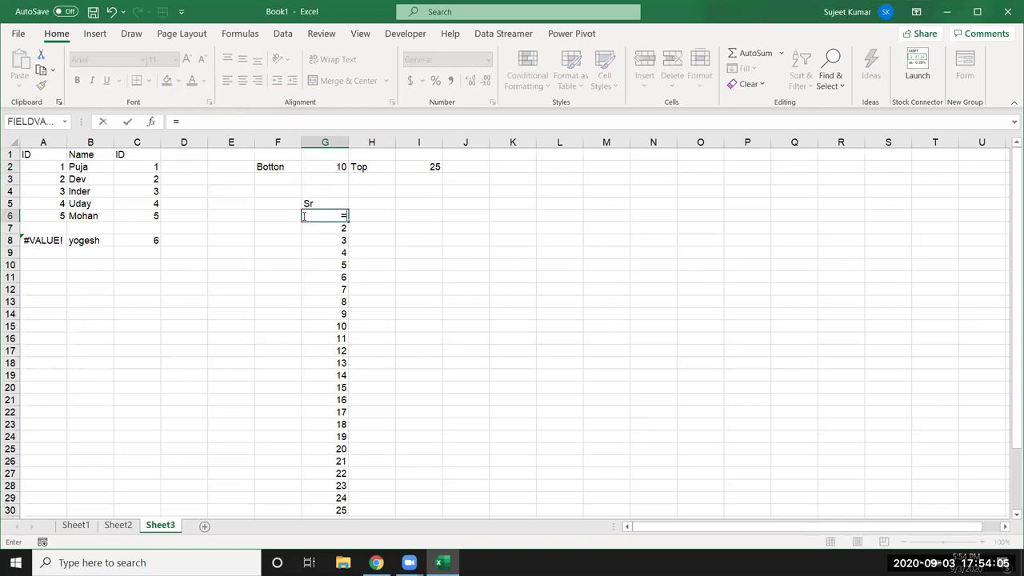
click(341, 171)
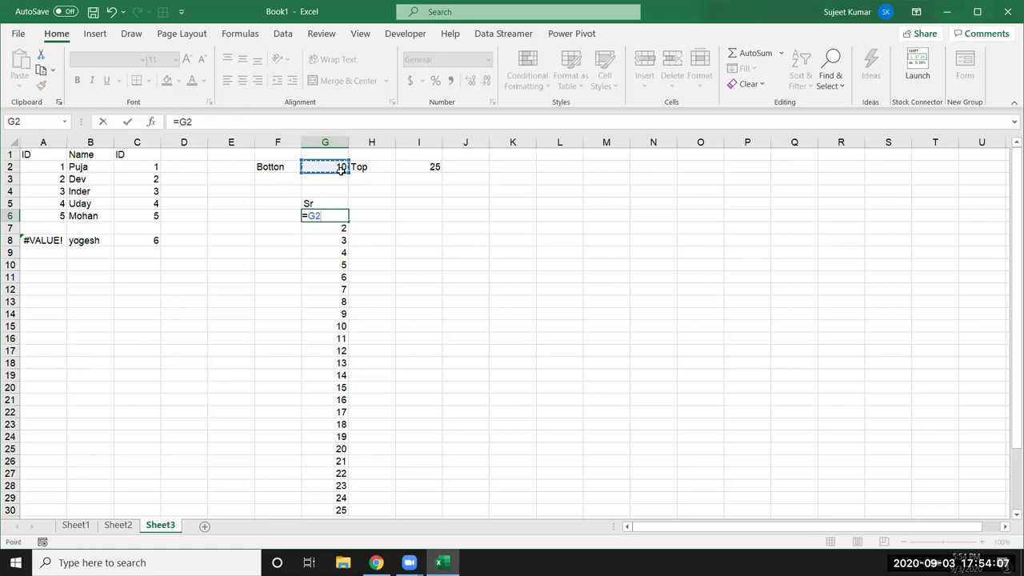
key(Return)
Change the Botton value in G2 to 9/1 (1 September).
click(325, 167)
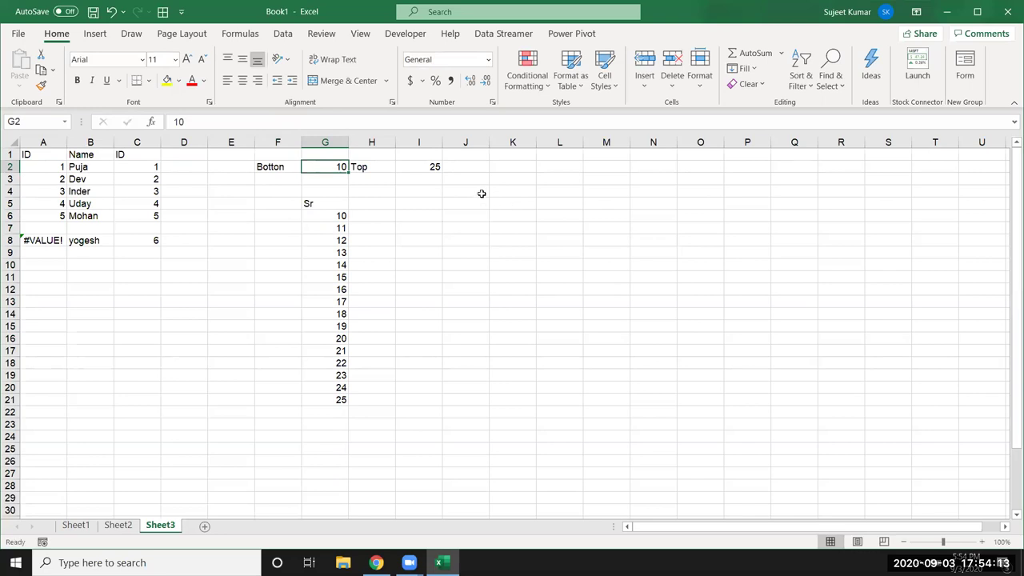
text(9/1)
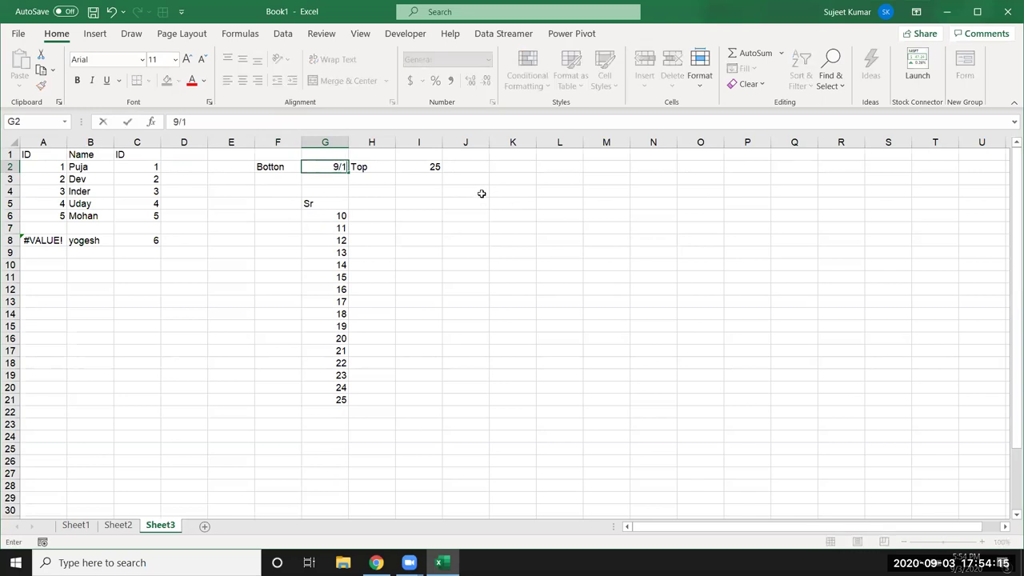
key(Return)
Set the Top limit in I2 to 9/10 (10 September).
click(430, 165)
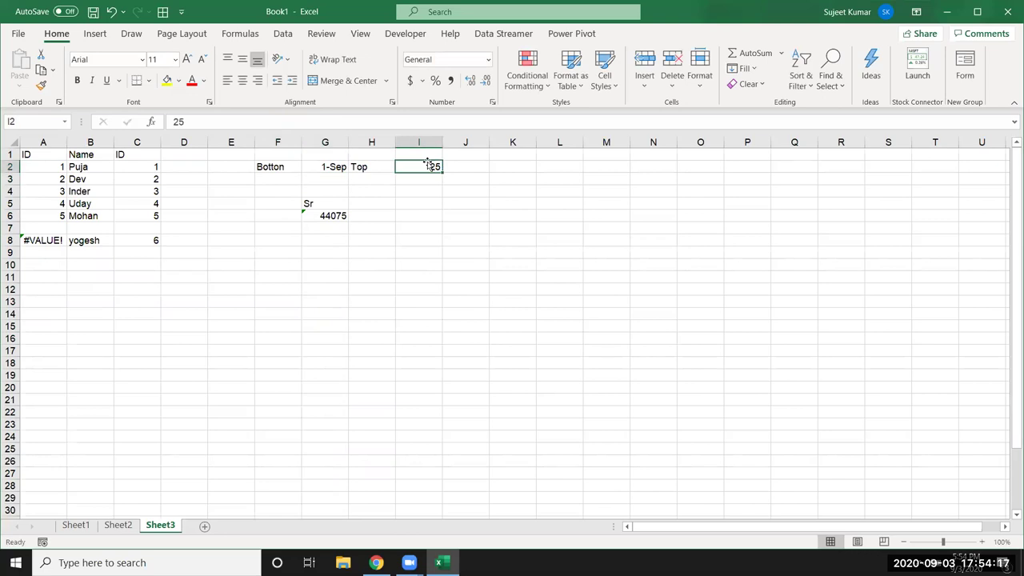
text(9/10)
key(Return)
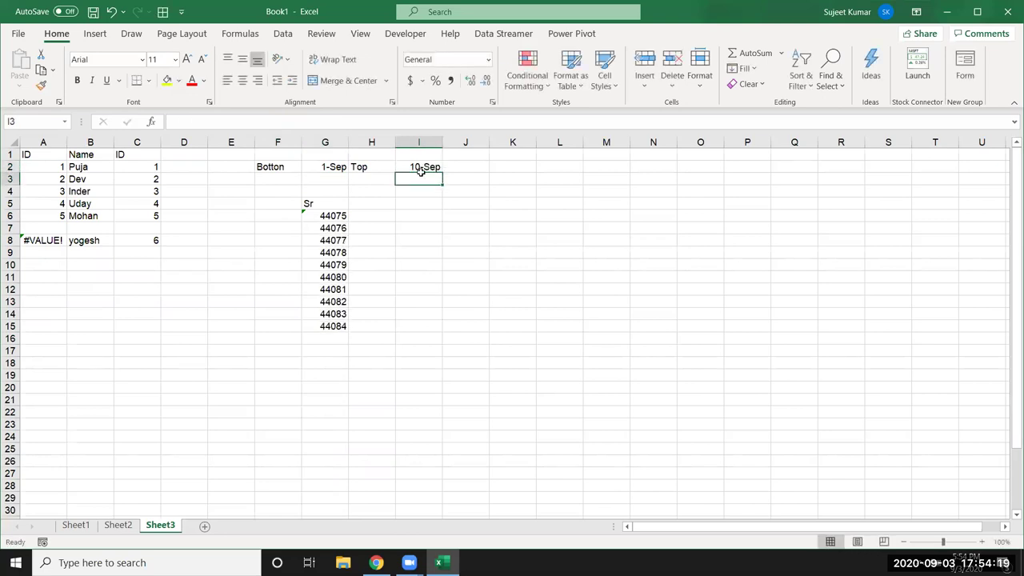
Apply the date format to the Sr cells G6:G36 with Ctrl+Shift+#.
drag(332, 216, 333, 240)
key(shift+Page_Down)
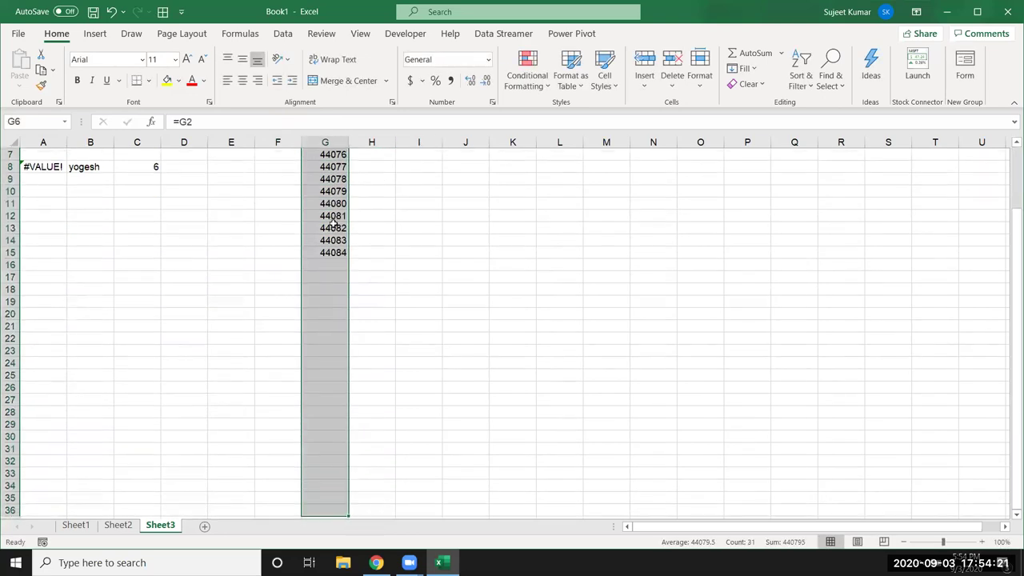
key(ctrl+shift+3)
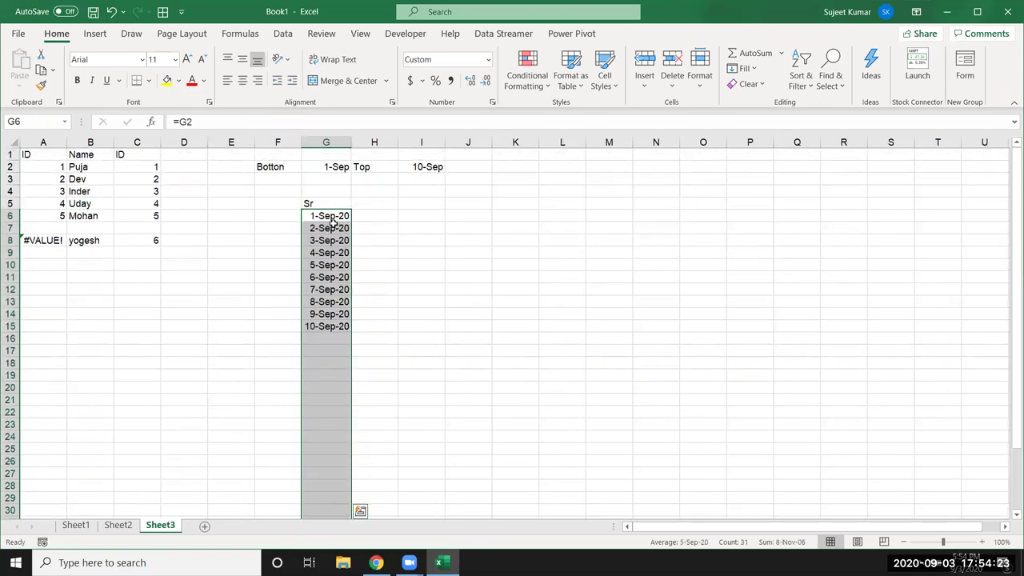